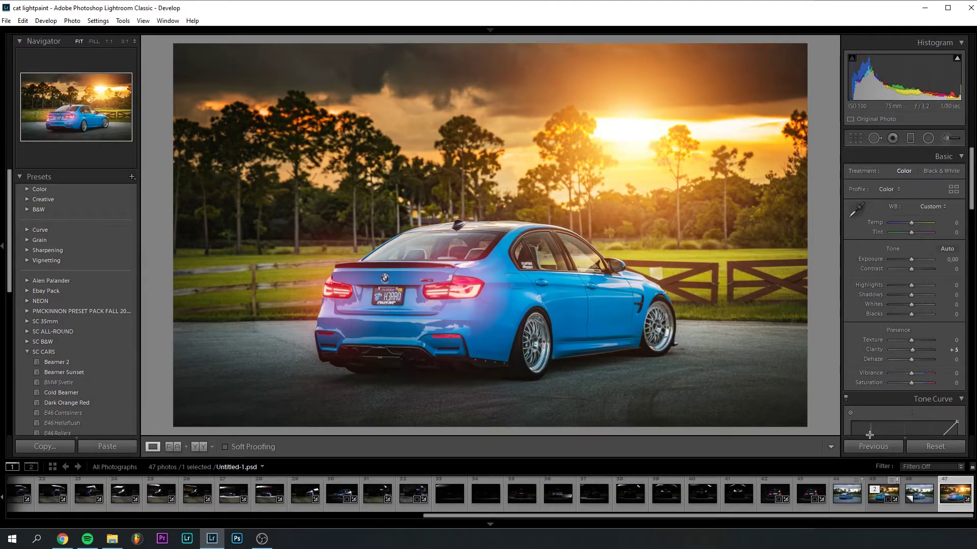
Compare the two unedited car shots in the filmstrip, ending on Picture_1.dng / Copy 1
left_click(923, 500)
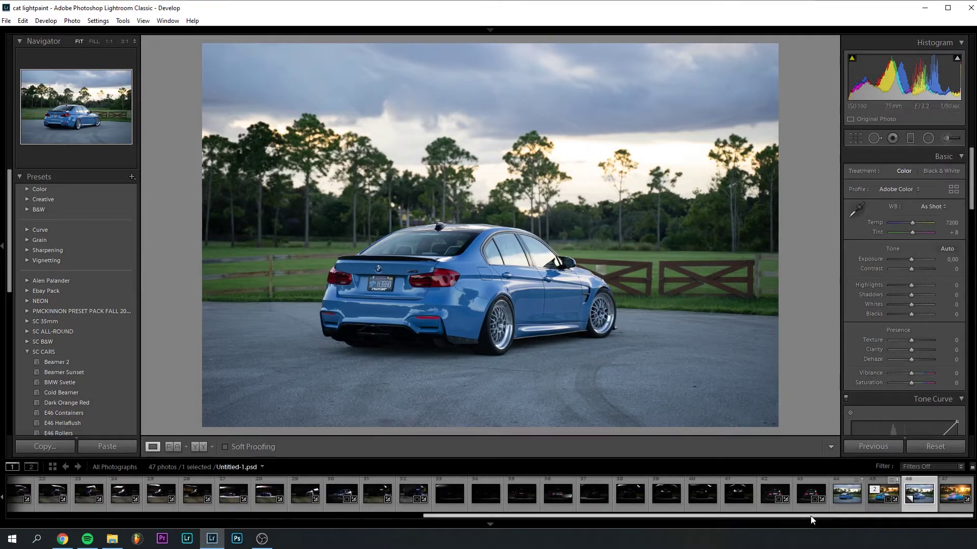
left_click(840, 500)
left_click(914, 497)
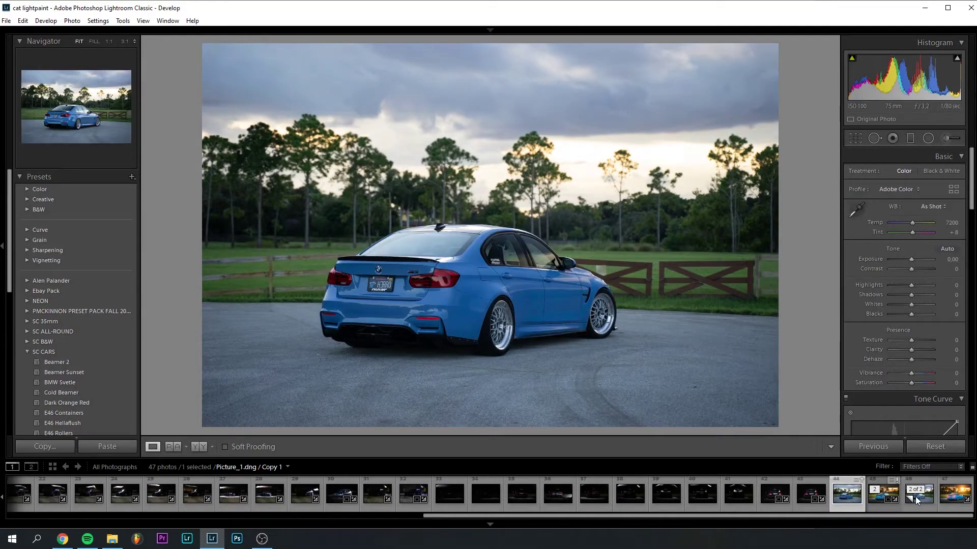
left_click(843, 499)
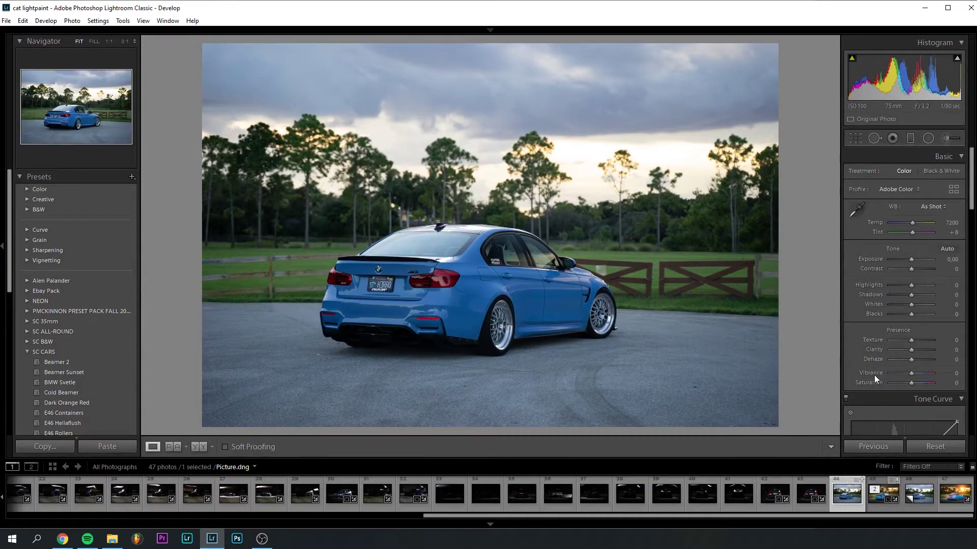
left_click(911, 501)
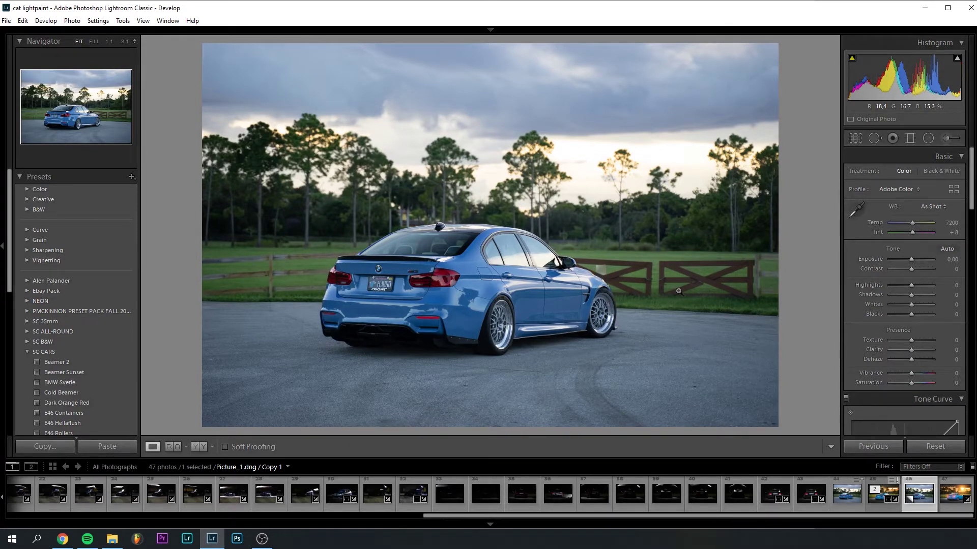
Set Temp 9433, Exposure +0.36, Contrast +24, Highlights -100, Shadows +86, Whites +33, Blacks -14, Clarity -7 and Dehaze +33
left_click_drag(912, 223, 919, 223)
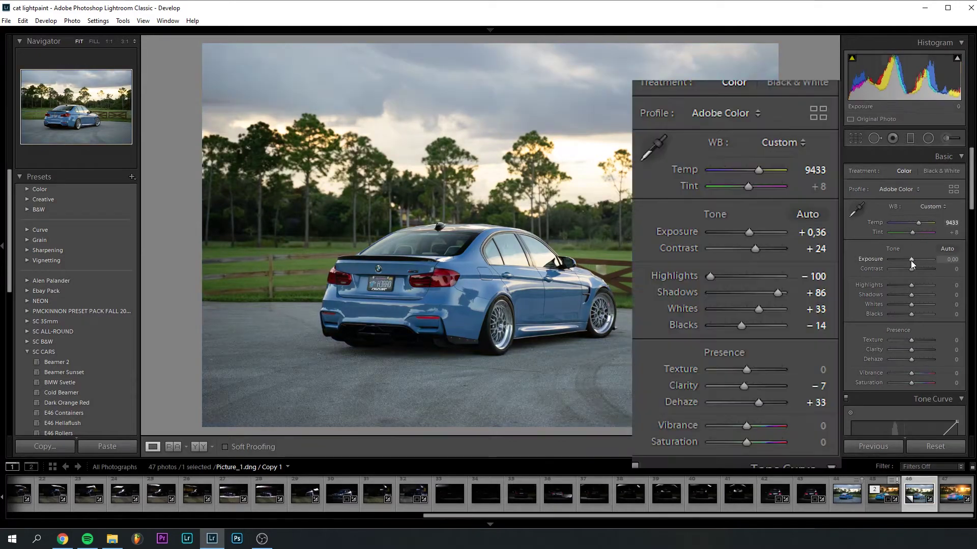
left_click_drag(911, 260, 913, 260)
left_click_drag(911, 269, 890, 285)
mouse_move(911, 294)
left_mouse_down()
mouse_move(928, 297)
mouse_move(918, 305)
left_mouse_up()
left_click_drag(910, 314, 908, 313)
left_click_drag(910, 360, 919, 361)
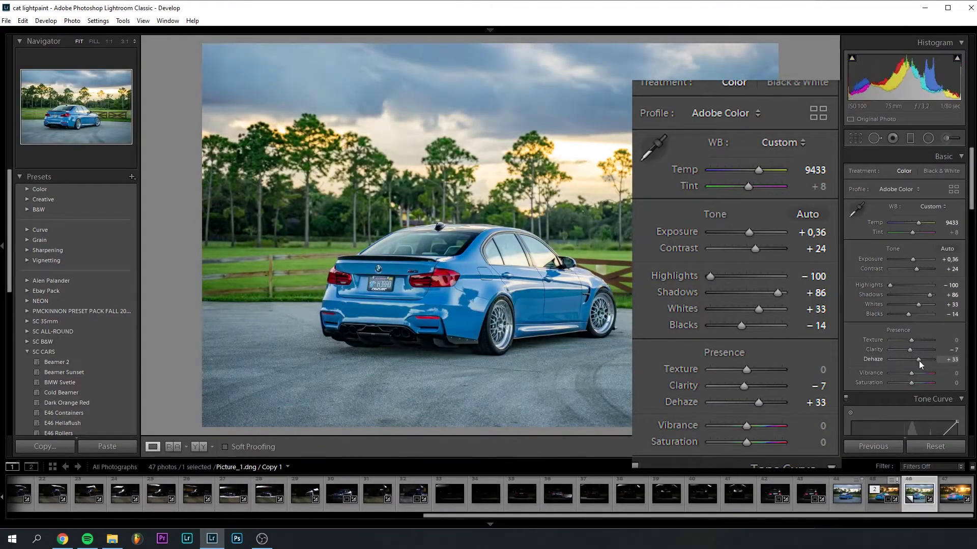
Shape the RGB tone curve into a gentle S with shadow, midtone and highlight points and slightly lifted blacks
scroll(909, 426, "down", 4)
left_click(930, 225)
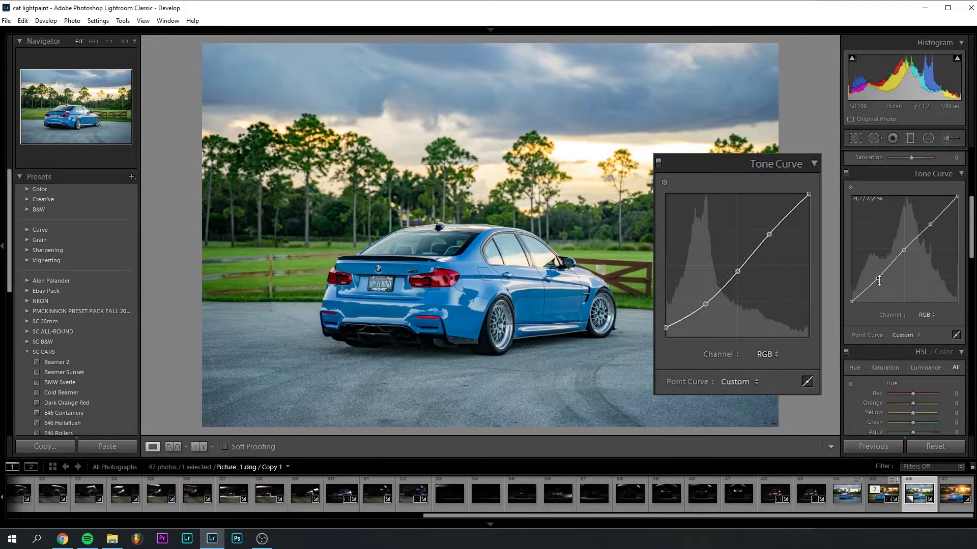
left_click_drag(880, 274, 842, 300)
left_click(904, 252)
Set the HSL hue values to Red +27, Orange -56, Yellow -13 and Green -44
left_click_drag(971, 231, 971, 277)
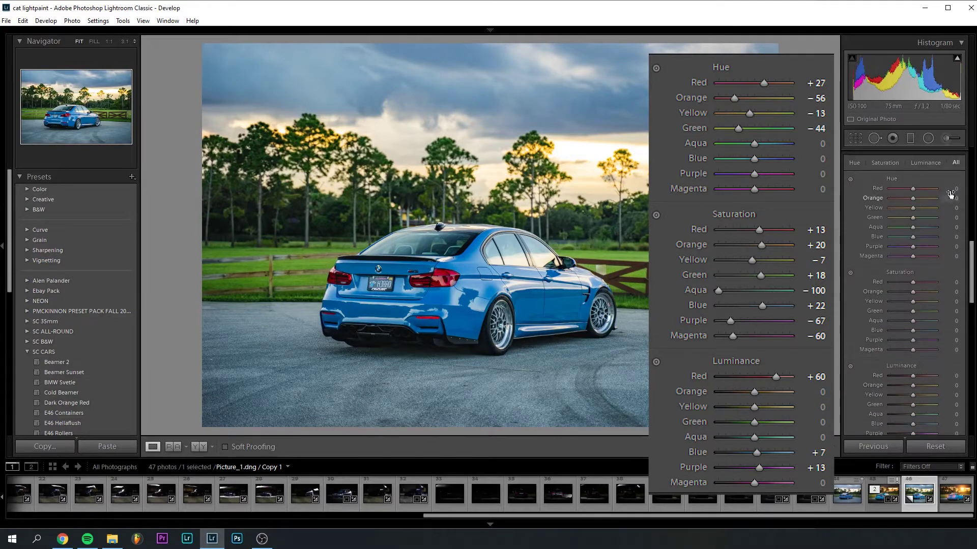
left_click(952, 190)
type("27")
key("Return")
left_click(954, 198)
type("-56")
key("Return")
left_click_drag(952, 208, 948, 218)
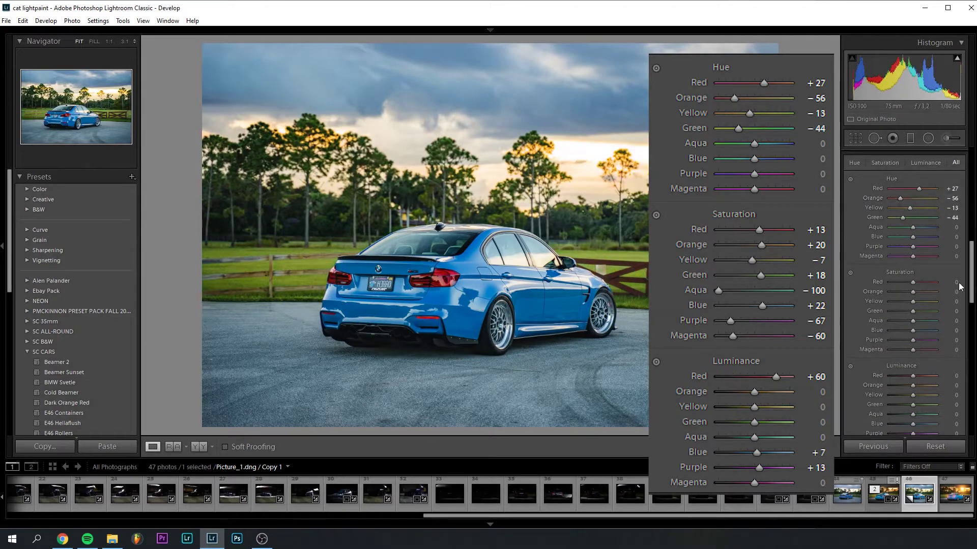
Set the HSL saturation values to Red +13, Orange +20, Yellow -7, Green +18, Aqua -100, Blue +22, Purple -67 and Magenta -60
left_click_drag(953, 282, 956, 294)
left_click(955, 302)
type("-7")
left_click(955, 311)
type("+18")
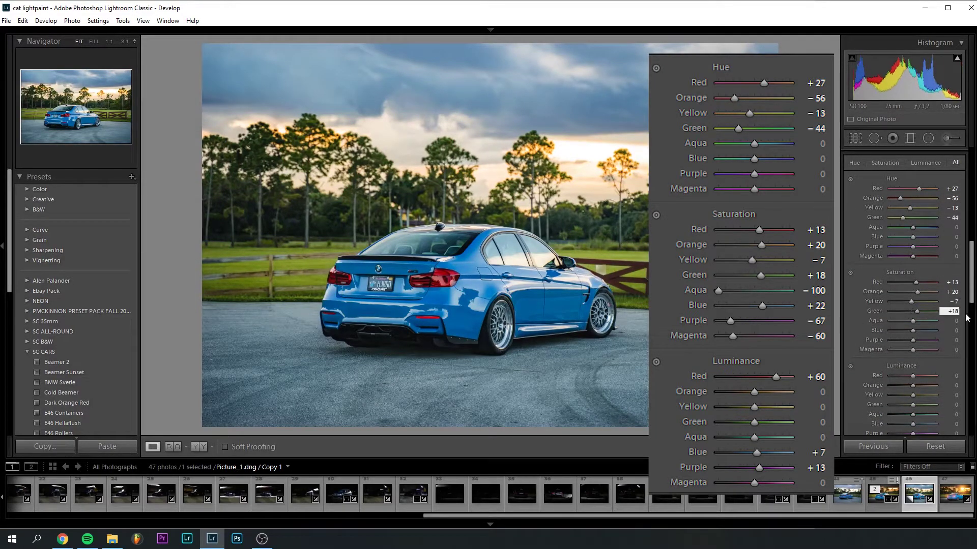
left_click(956, 321)
type("-100")
left_click(956, 330)
type("+22")
key("Tab")
type("-67")
key("Tab")
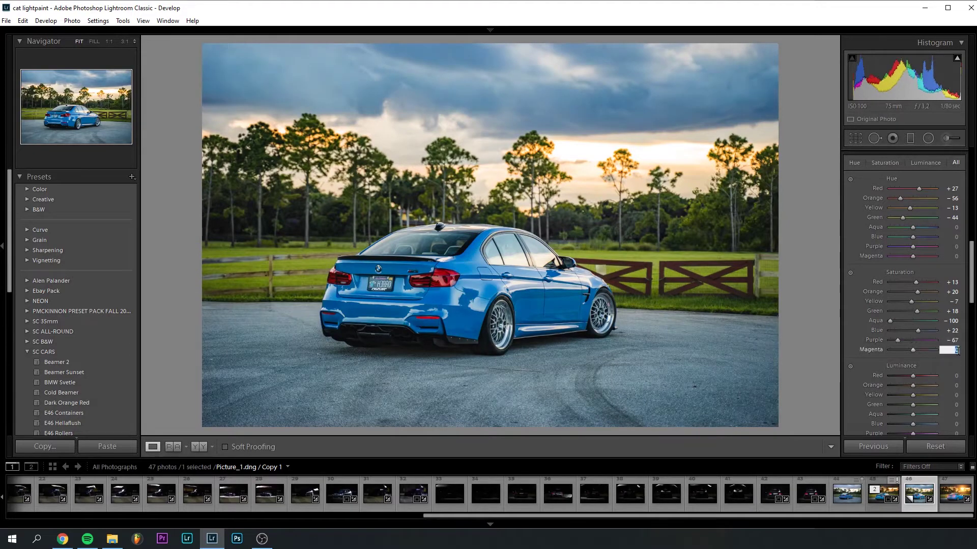
type("-60")
key("Tab")
Set the HSL luminance values to Red +60, Blue +7 and Purple +13
type("+ 60")
key("Tab")
key("Tab")
key("Tab")
key("Tab")
key("Tab")
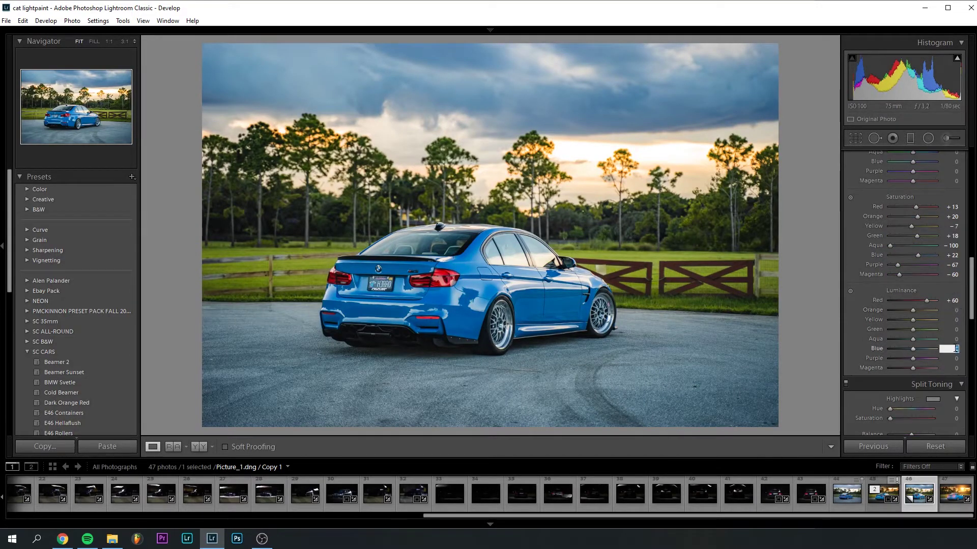
type("+7")
key("Tab")
type("+13")
key("Return")
Apply split toning with highlights at Hue 60, Saturation 7 and shadows at Hue 47, Saturation 14
scroll(969, 357, "down", 3)
left_click_drag(890, 259, 893, 268)
left_click_drag(890, 311, 896, 320)
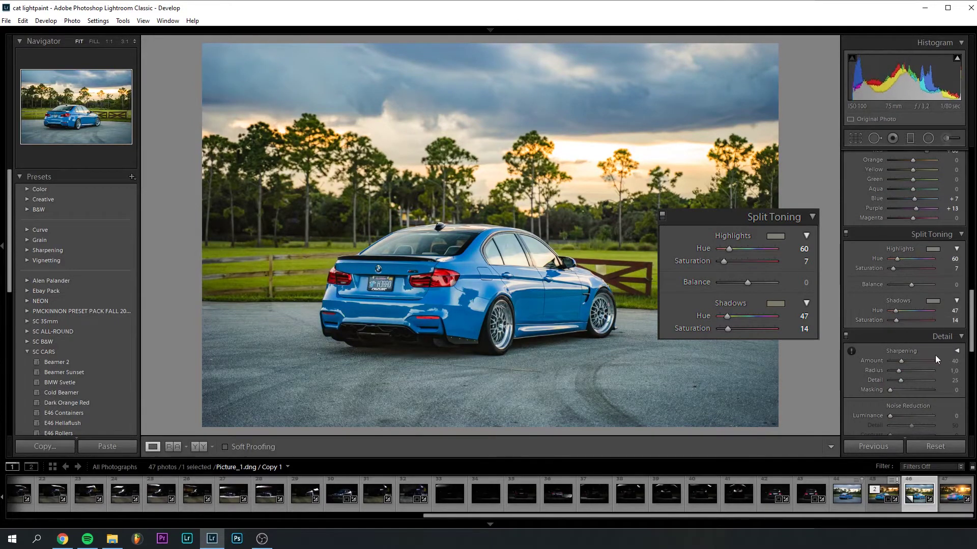
Set the post-crop vignette Amount to -17 and calibration to Shadows Tint -12, Red Hue -12, Green Hue -24, Green Saturation -21, Blue Hue -12
left_click_drag(971, 340, 971, 416)
left_click_drag(911, 205, 908, 204)
left_click_drag(911, 349, 908, 375)
left_click_drag(910, 409, 906, 418)
scroll(913, 418, "down", 1)
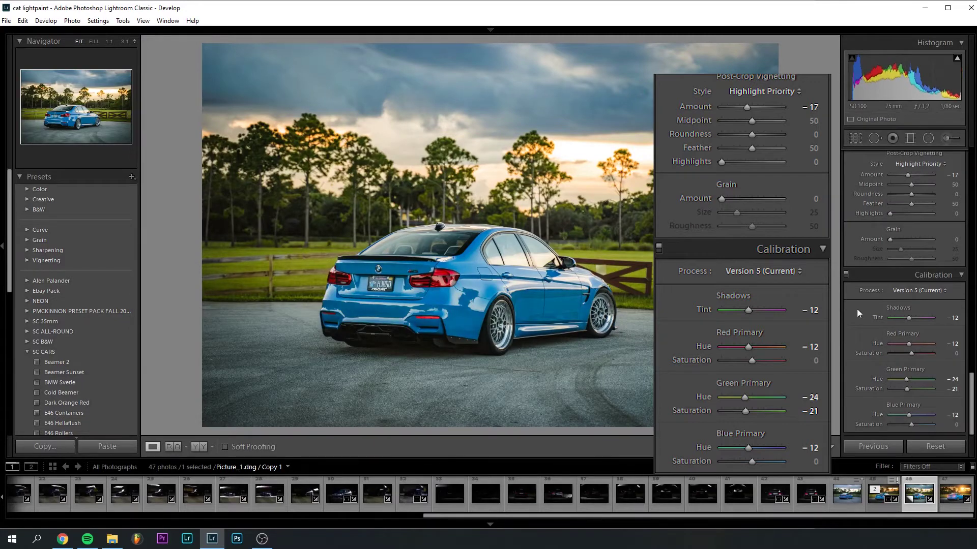
Add a graduated filter over the sky with Temp 63, Exposure -0.96, Contrast -7, Highlights -100, Shadows 30 and slightly raised Dehaze
key("m")
left_click_drag(476, 44, 483, 236)
left_click_drag(910, 184, 919, 239)
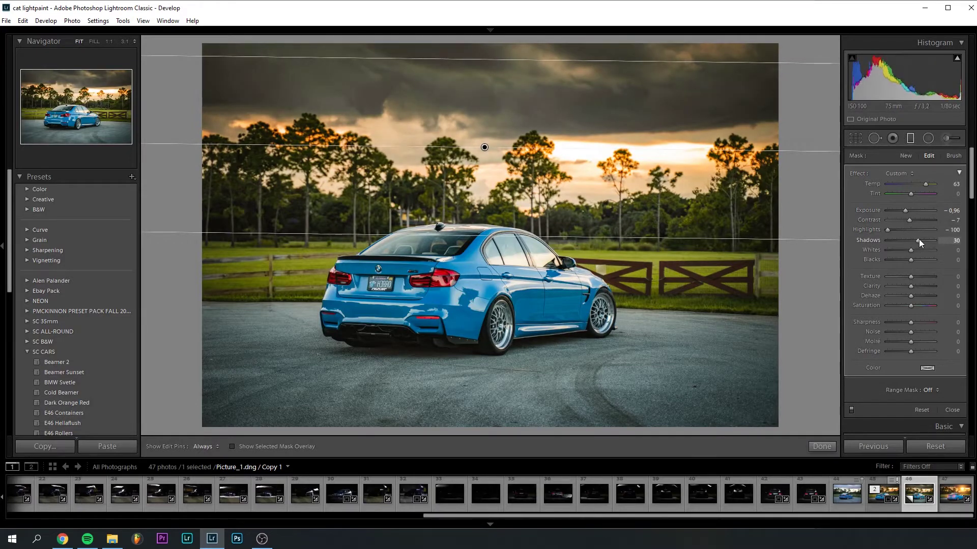
left_click_drag(910, 296, 915, 295)
Add a second graduated filter rising over the asphalt foreground with Exposure -1.13, Contrast 63 and Shadows -46
left_click(906, 156)
left_click_drag(479, 431, 479, 312)
key("alt+Tab")
left_click(680, 31)
mouse_move(922, 210)
left_mouse_down()
mouse_move(905, 210)
mouse_move(926, 219)
left_mouse_up()
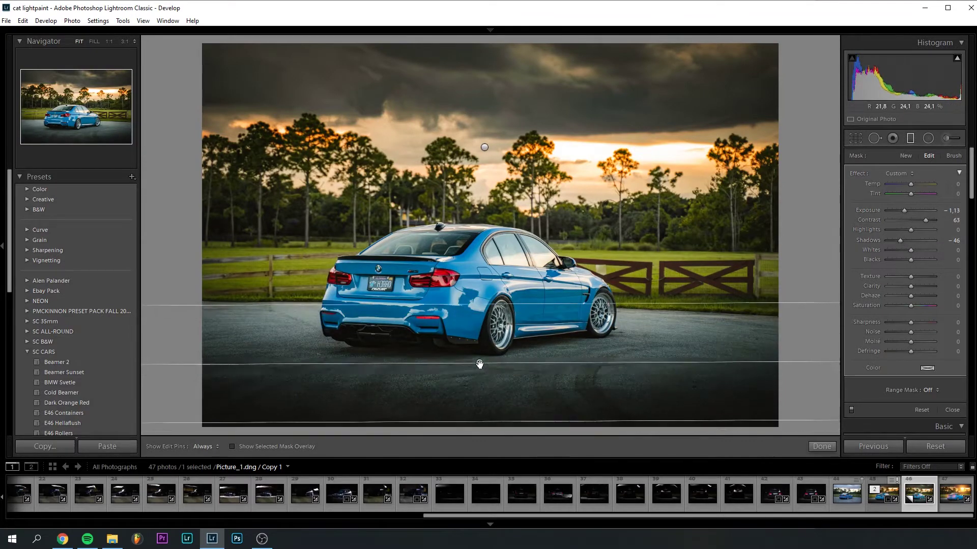
Draw an inverted radial filter around the car and centre it over the body
key("shift+m")
left_click_drag(433, 253, 648, 358)
key("apostrophe")
left_click_drag(434, 253, 459, 284)
Reset the radial filter's Exposure, set its Temp -13, Shadows 24, Clarity 2 and Sharpness 15, and close the filter
double_click(923, 210)
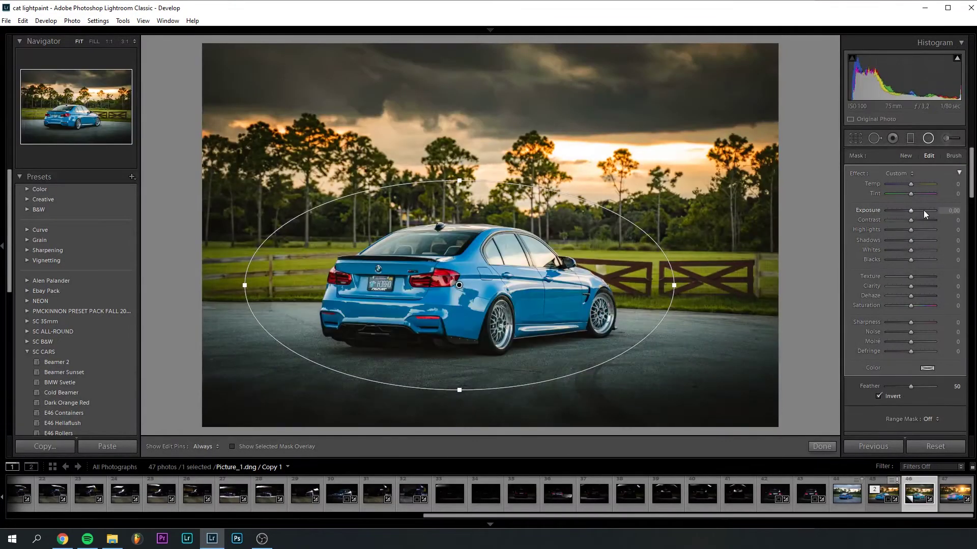
left_click_drag(911, 287, 911, 288)
left_click_drag(911, 185, 908, 184)
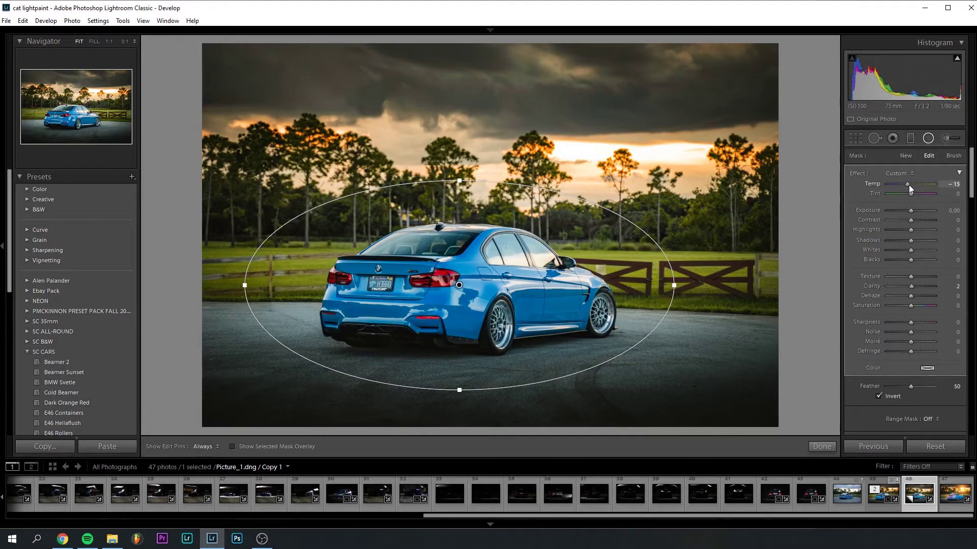
left_click_drag(911, 240, 916, 239)
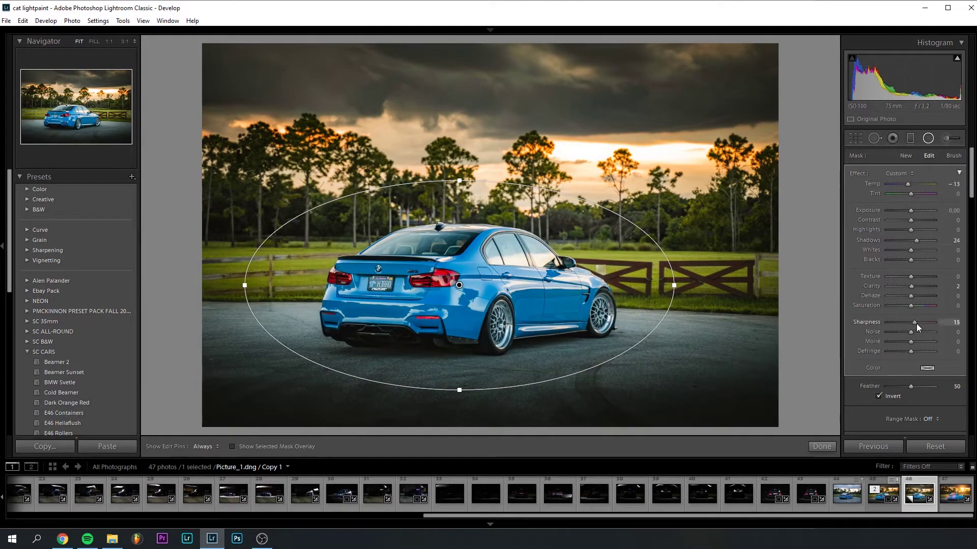
left_click(928, 138)
Copy the develop settings of Picture_1.dng / Copy 1, including the graduated and radial filters
right_click(524, 227)
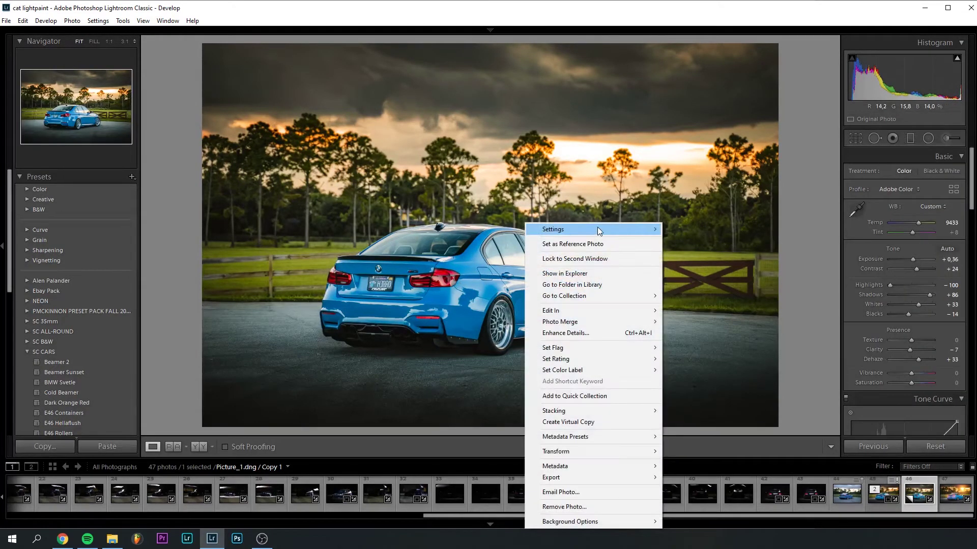
mouse_move(597, 227)
left_click(695, 271)
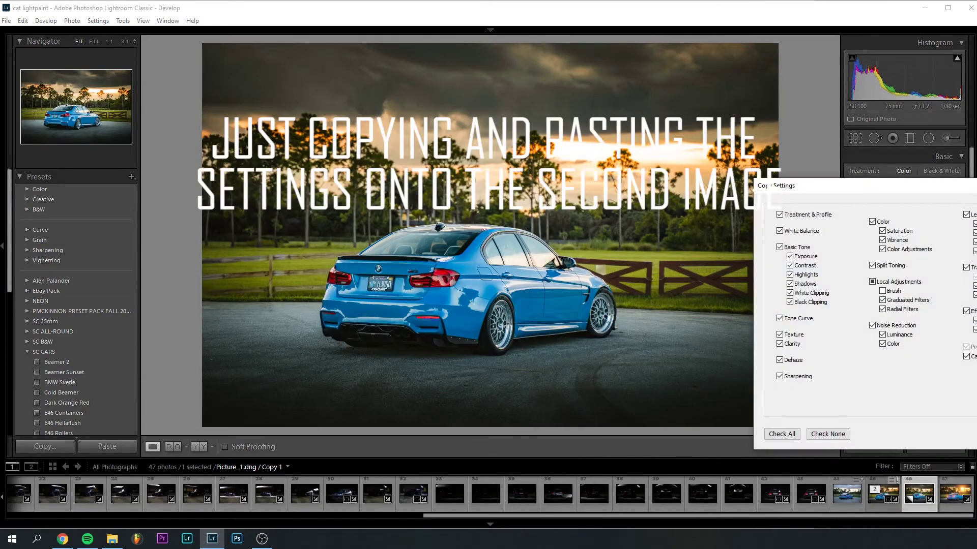
key("Return")
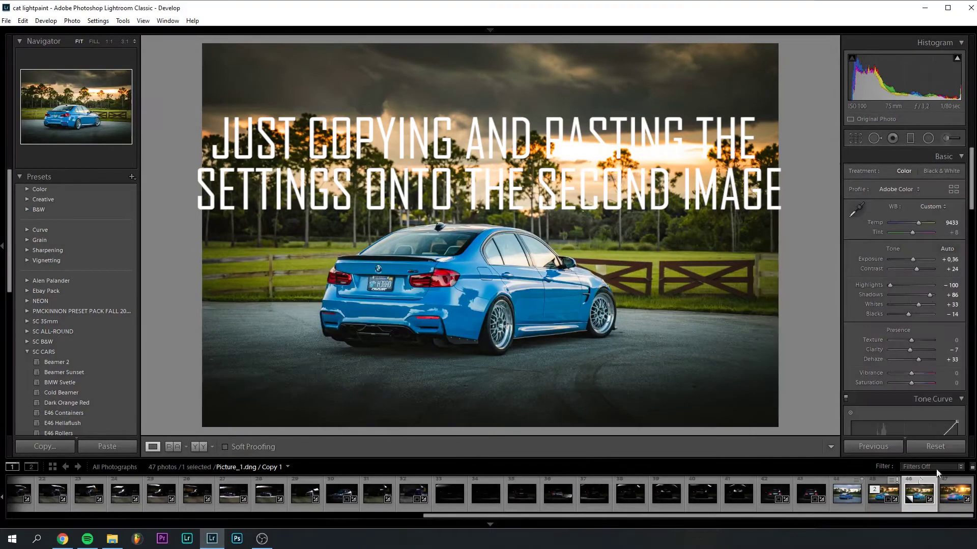
Paste the copied develop settings onto the second car shot, Picture.dng
left_click(846, 501)
right_click(477, 208)
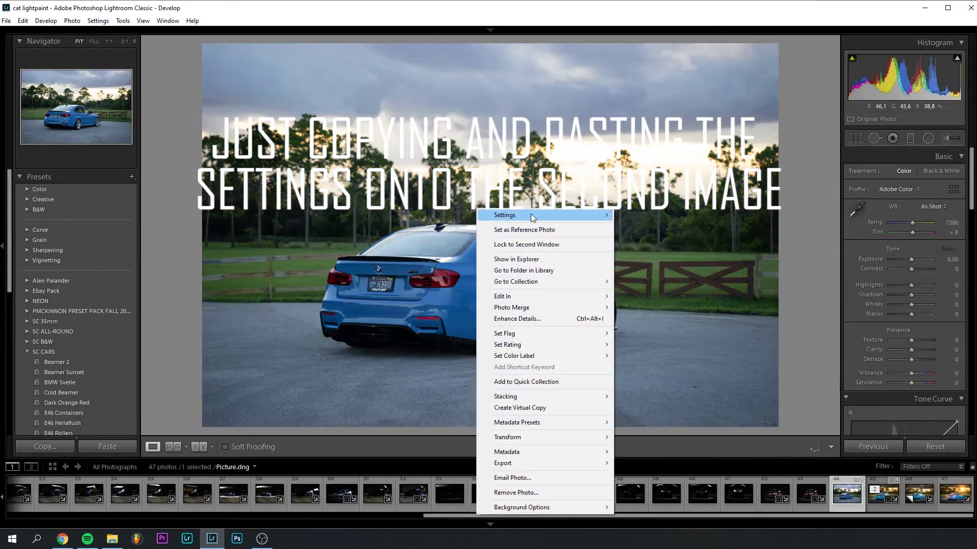
mouse_move(559, 215)
left_click(657, 257)
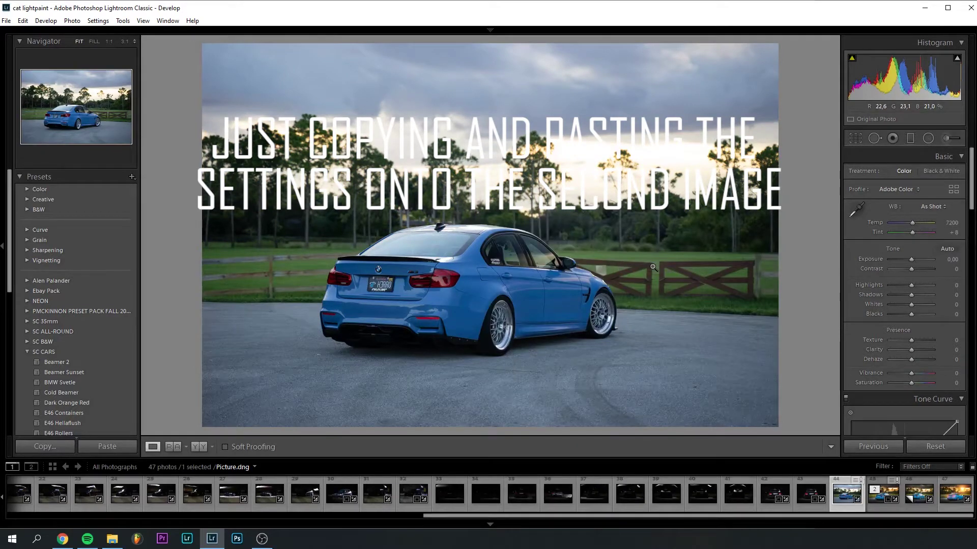
right_click(565, 216)
mouse_move(643, 218)
left_click(785, 277)
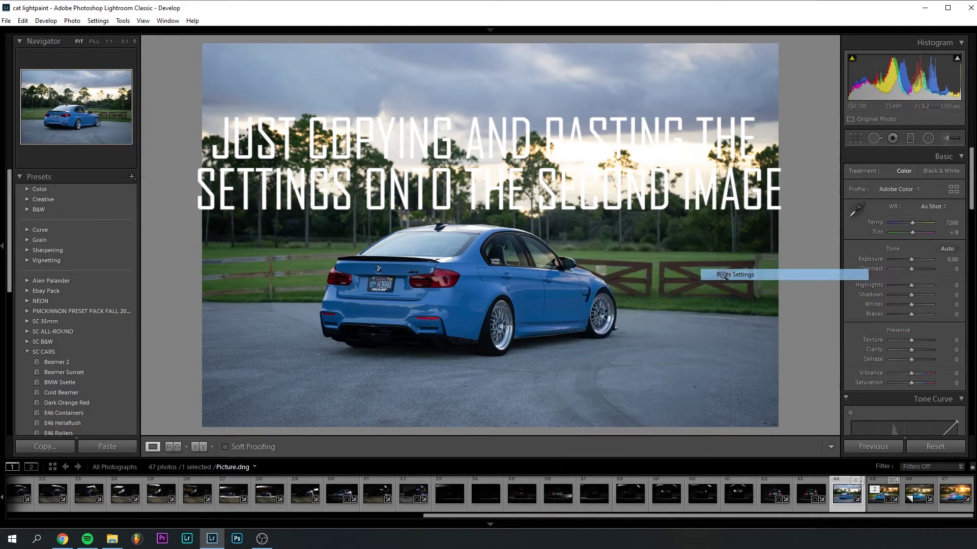
Select both edited shots, Picture_1.dng / Copy 1 and Picture.dng, and open the export settings for them
left_click(913, 498)
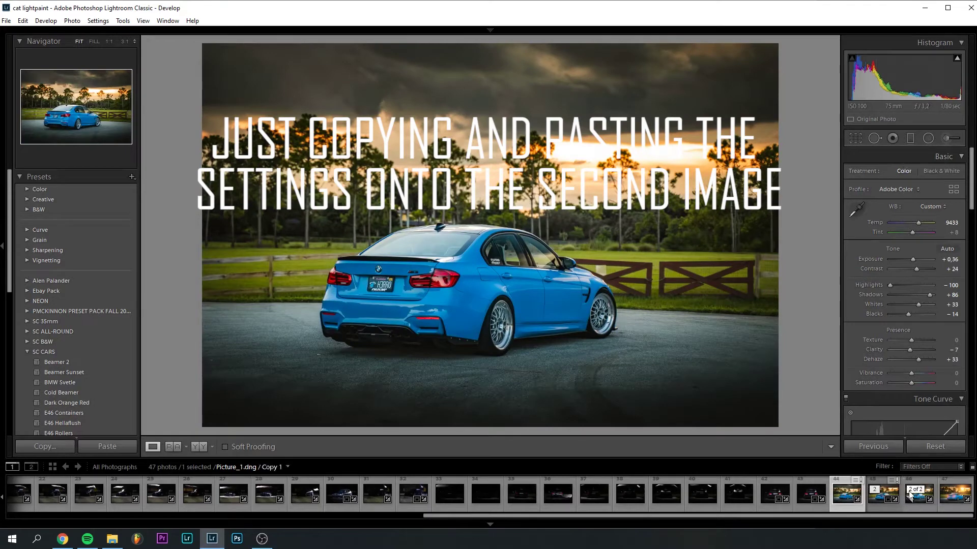
left_click(913, 501)
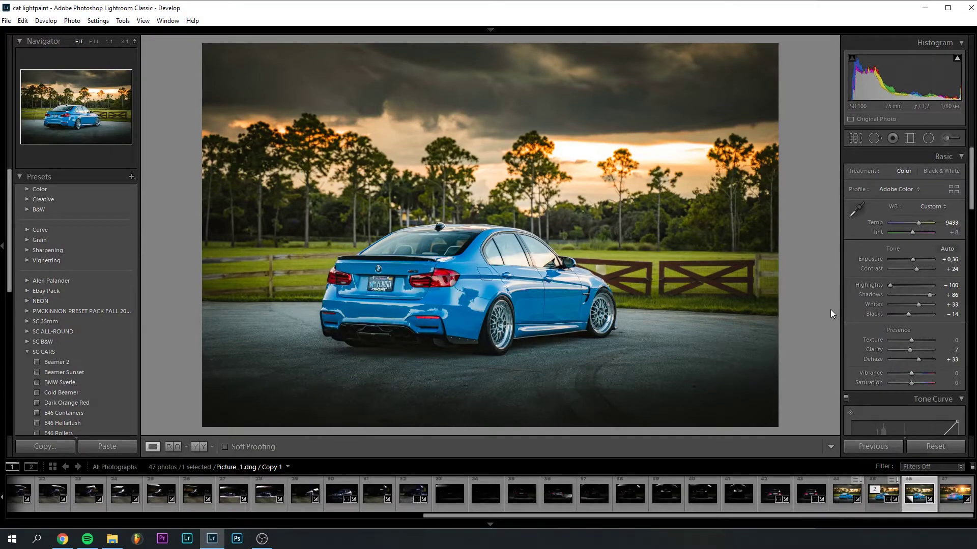
left_click(841, 500, "ctrl")
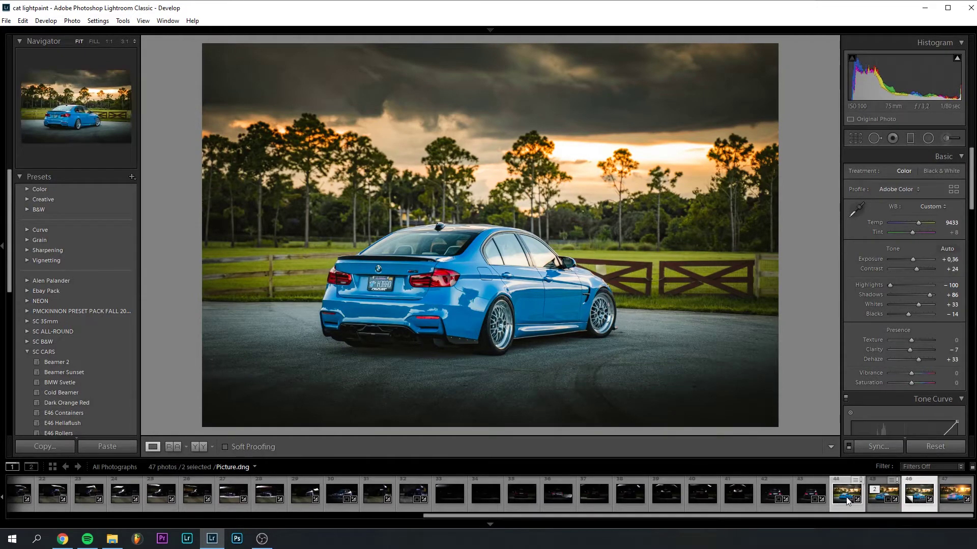
right_click(847, 501)
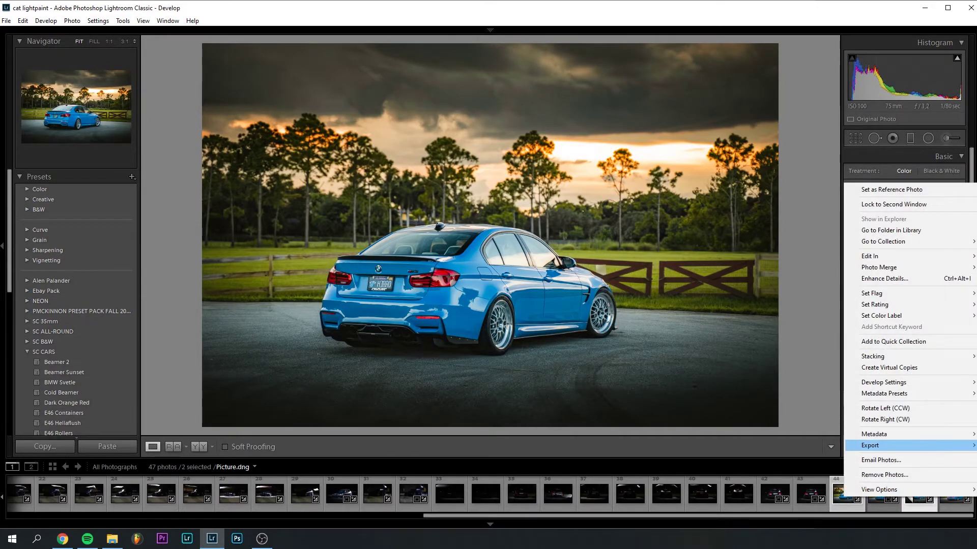
left_click(973, 446)
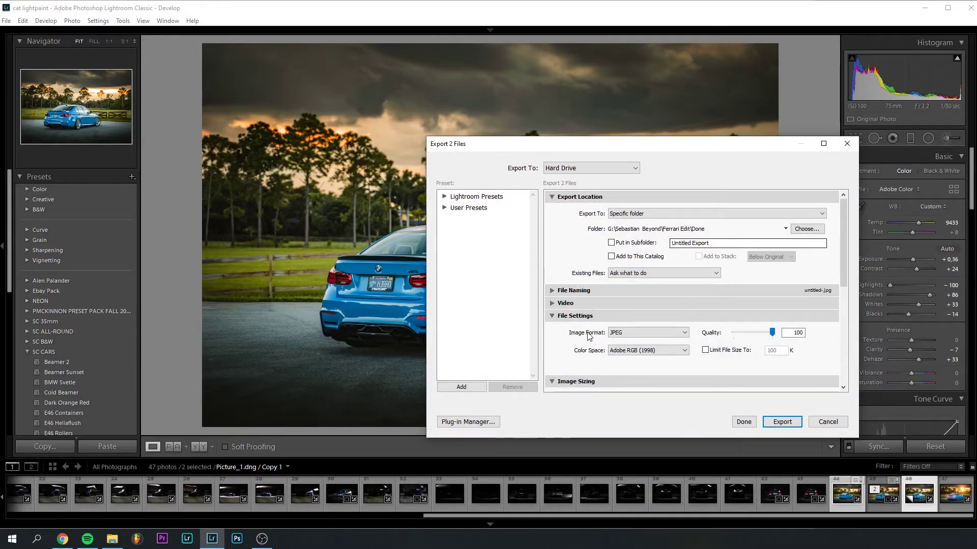
Export both photos in Original format to the LR folder inside Second Project BMW
left_click(625, 333)
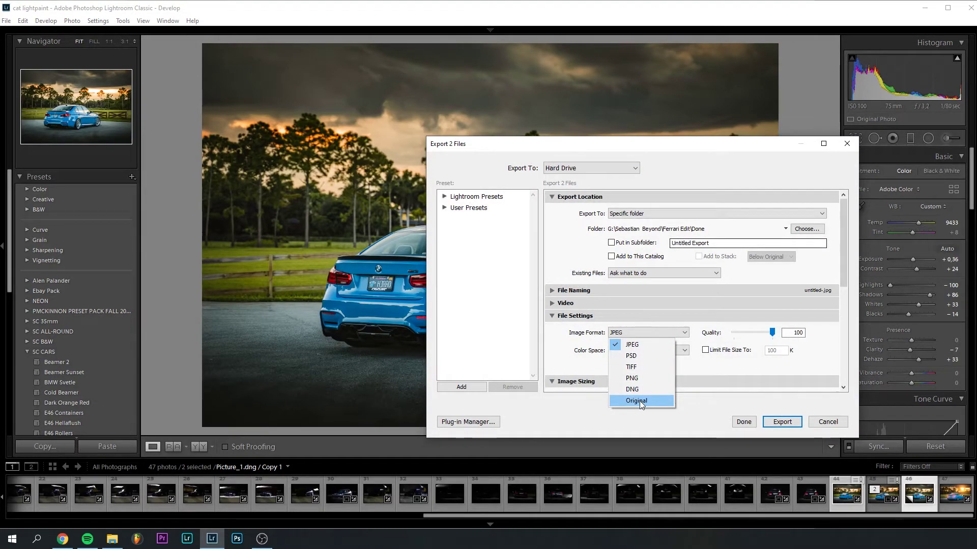
left_click(637, 401)
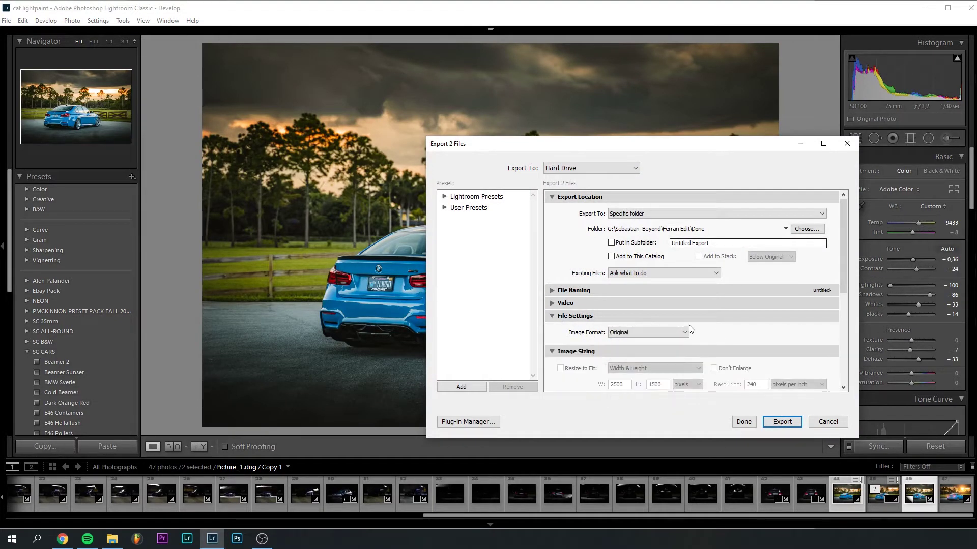
left_click(804, 229)
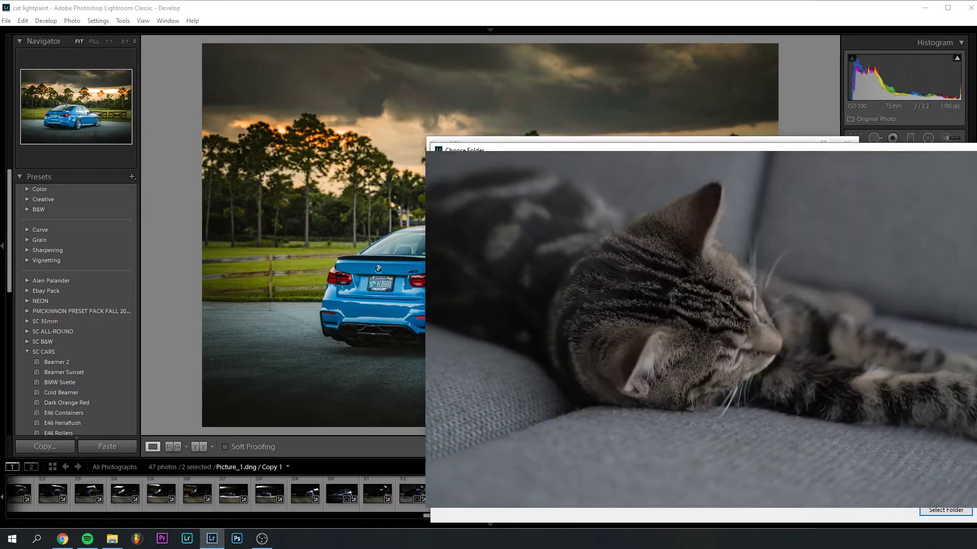
left_click(945, 510)
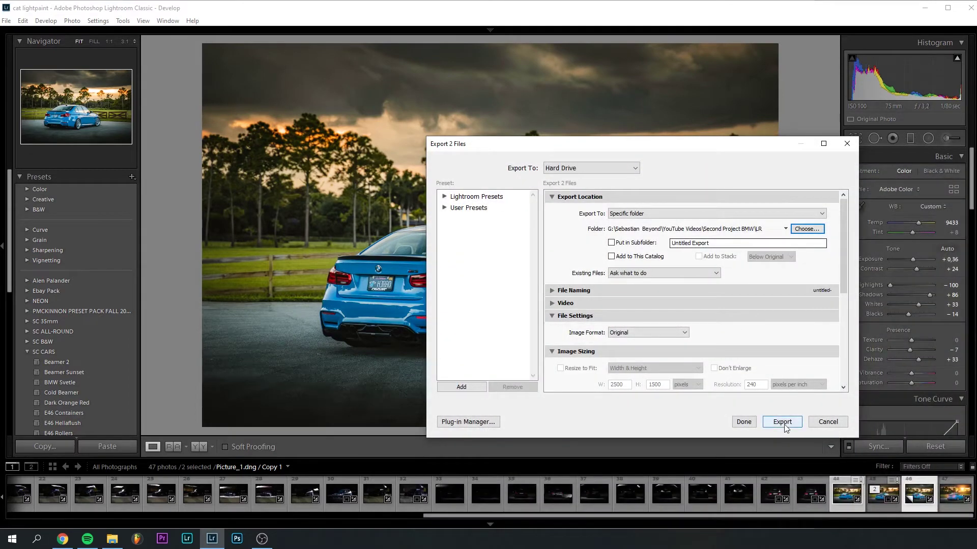
left_click(784, 425)
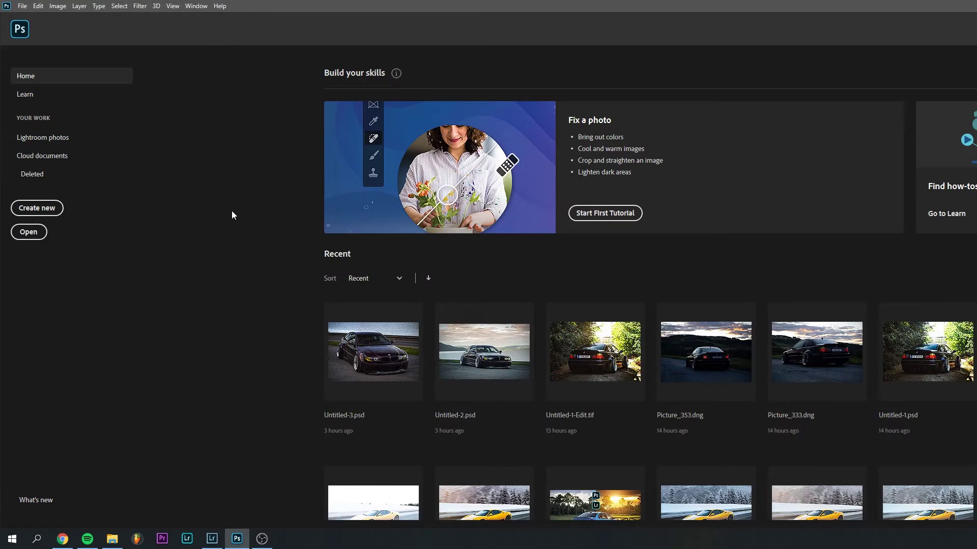
Load untitled-.dng and untitled-1.dng from New folder in Second Project BMW as an automatically aligned layer stack
left_click(22, 5)
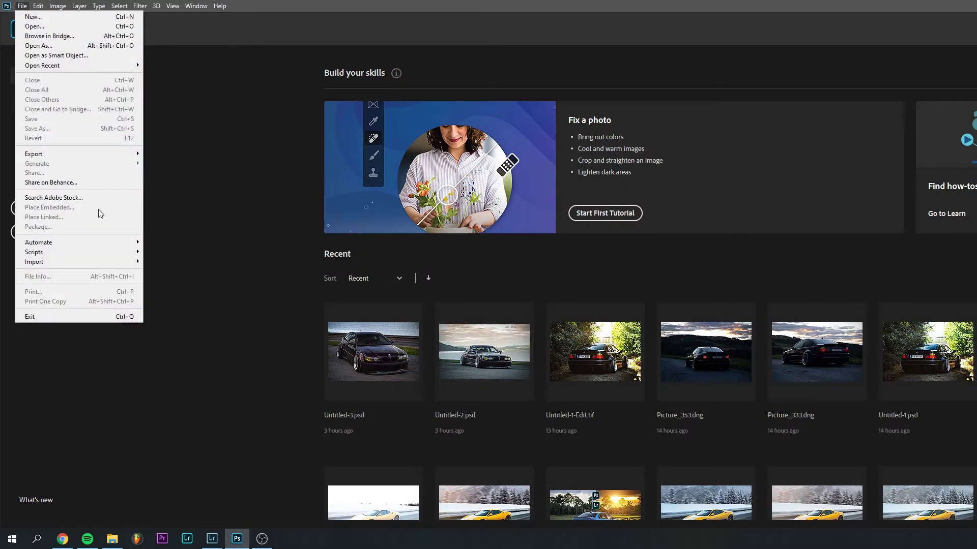
mouse_move(113, 255)
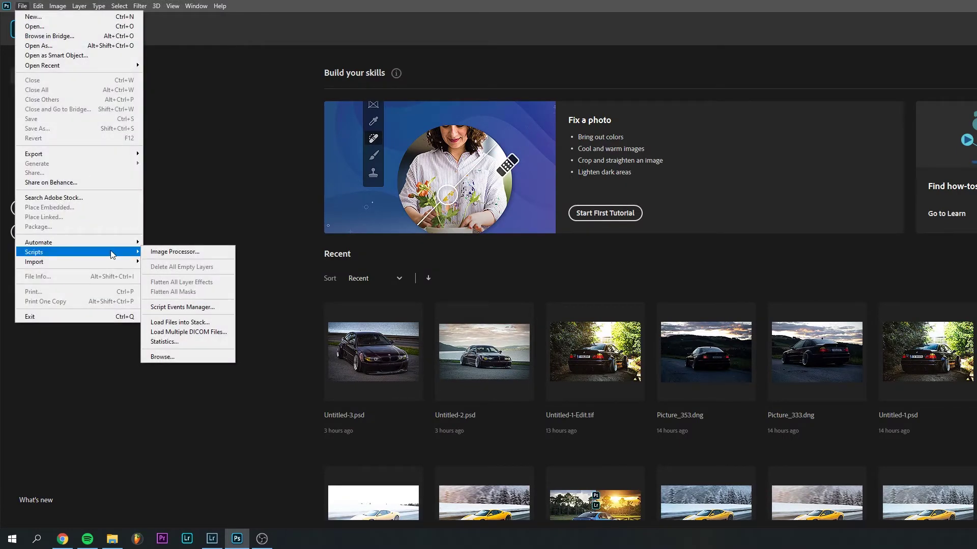
left_click(179, 324)
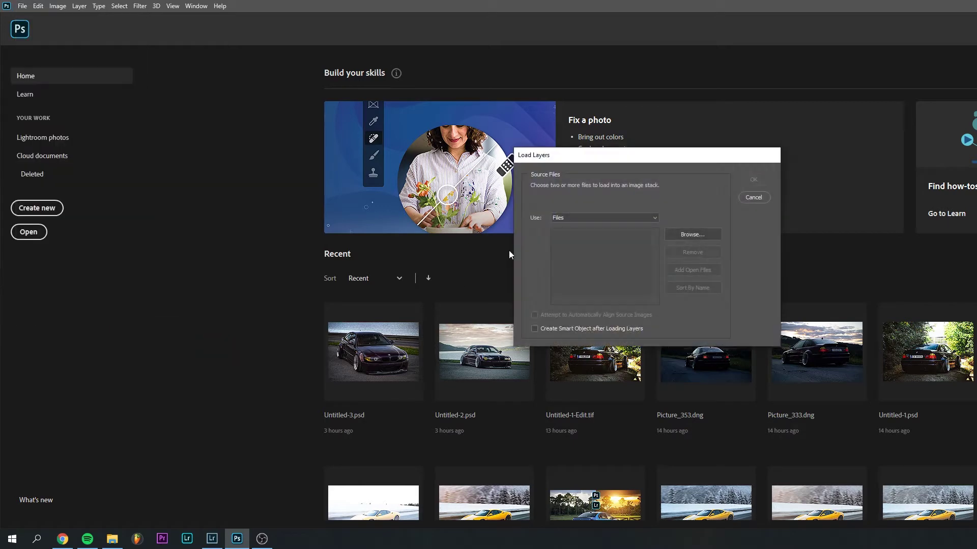
left_click(682, 235)
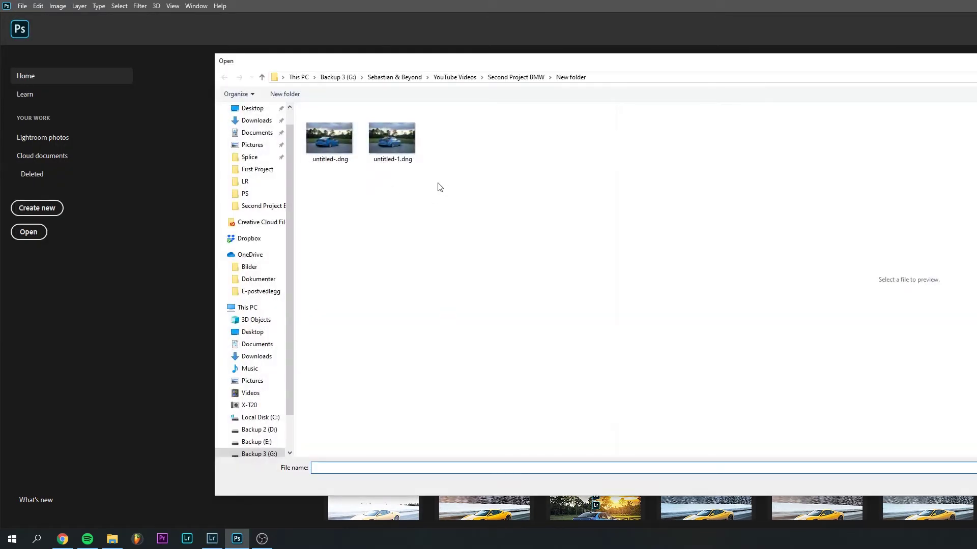
left_click_drag(440, 187, 318, 130)
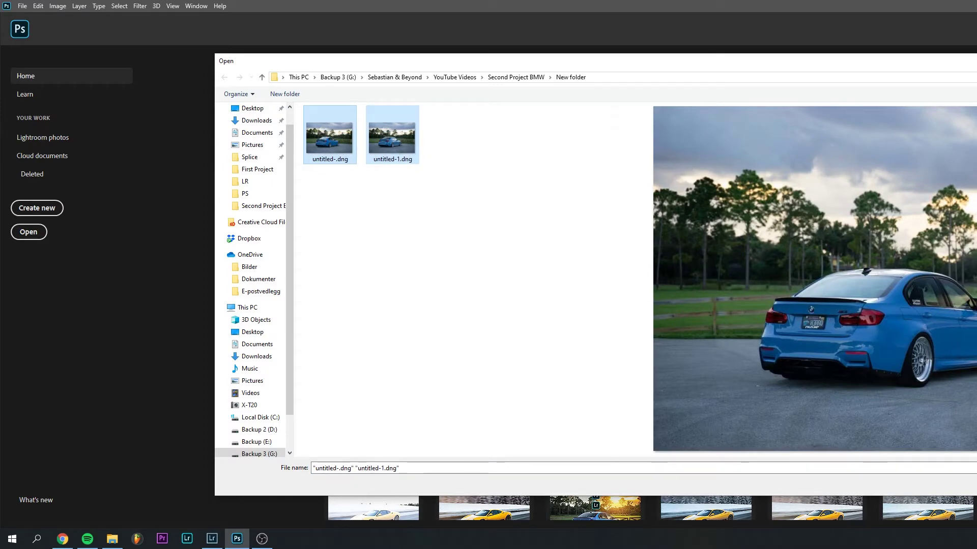
key("Return")
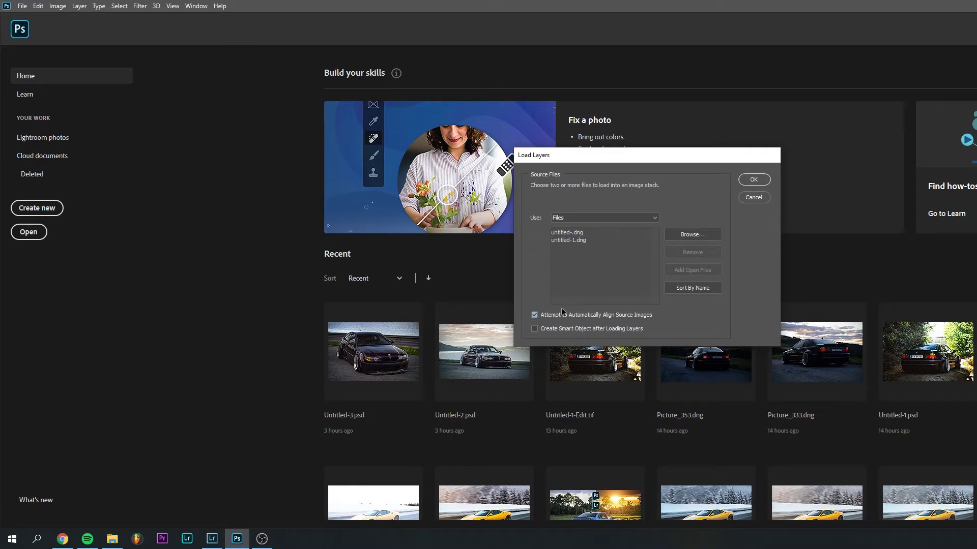
left_click(753, 180)
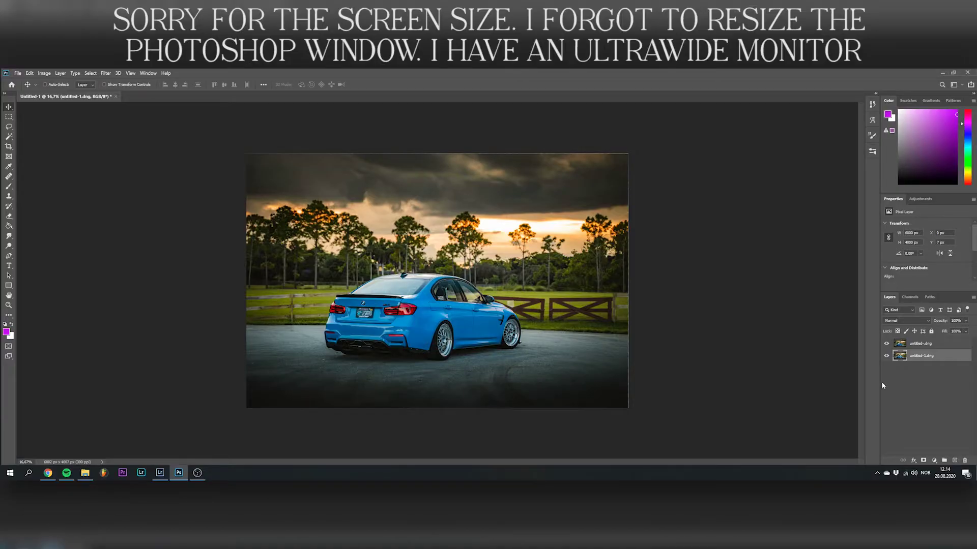
Move the untitled-1.dng layer above untitled-.dng and compare the two shots by toggling the upper layer's visibility
left_click(886, 345)
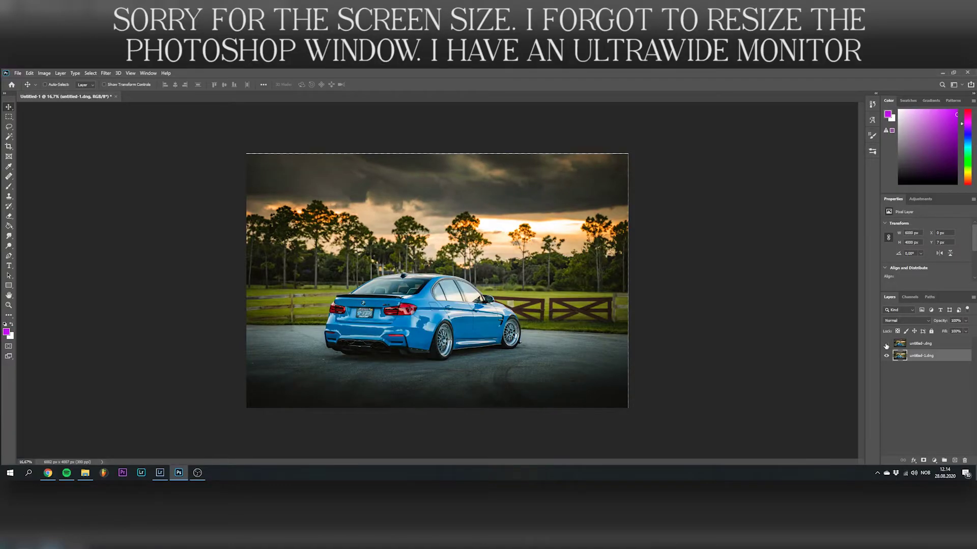
left_click(886, 345)
left_click(886, 345)
left_click(886, 344)
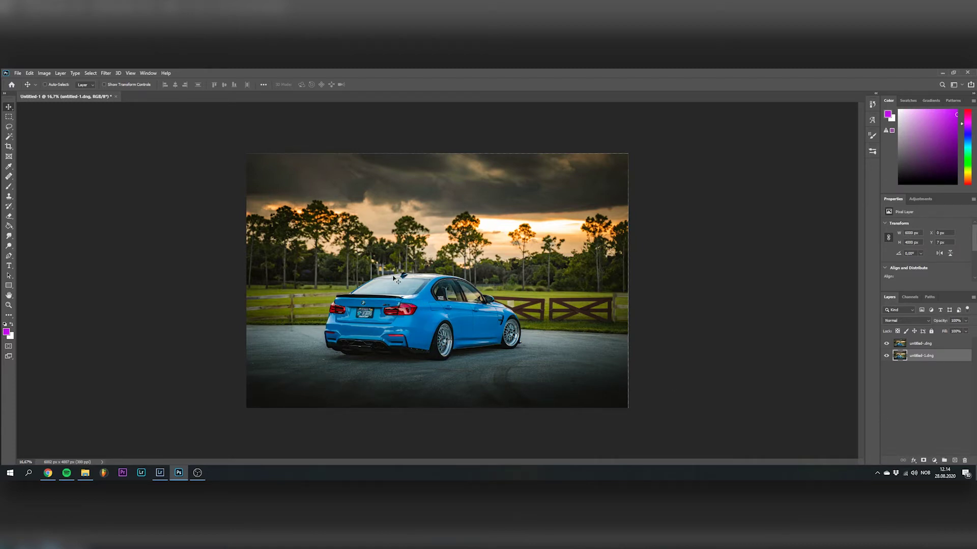
left_click_drag(921, 345, 922, 360)
left_click(927, 344)
left_click(886, 343)
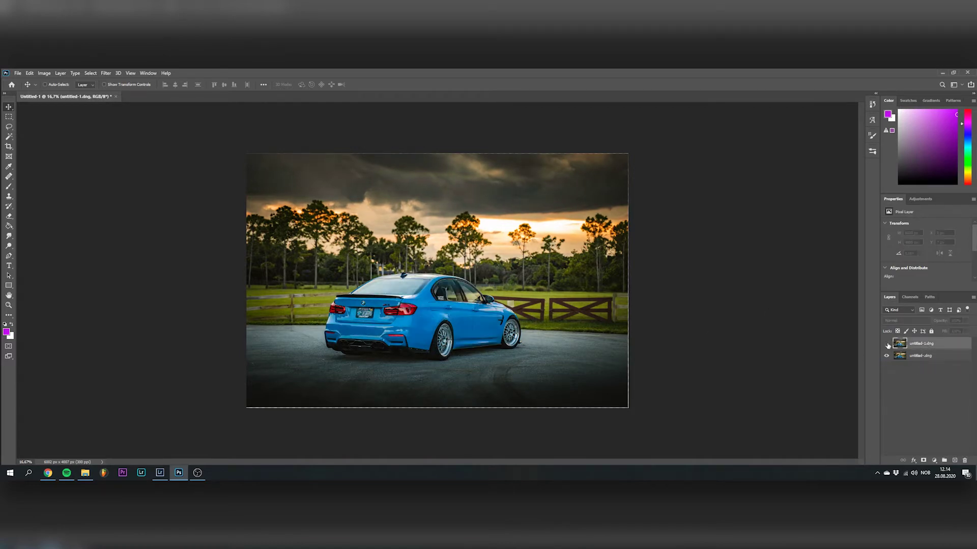
left_click(886, 344)
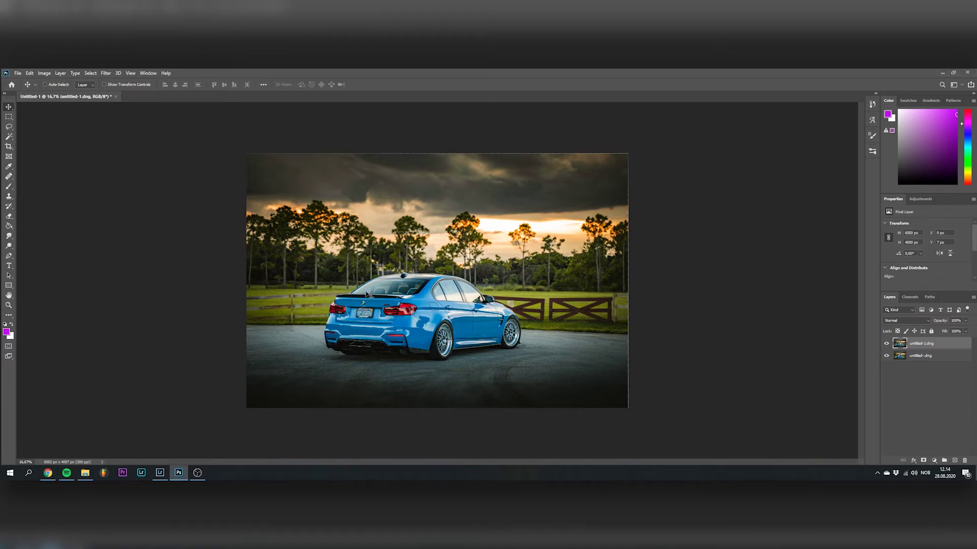
Add a layer mask to untitled-1.dng and invert it to black so the whole layer is hidden
left_click(923, 461)
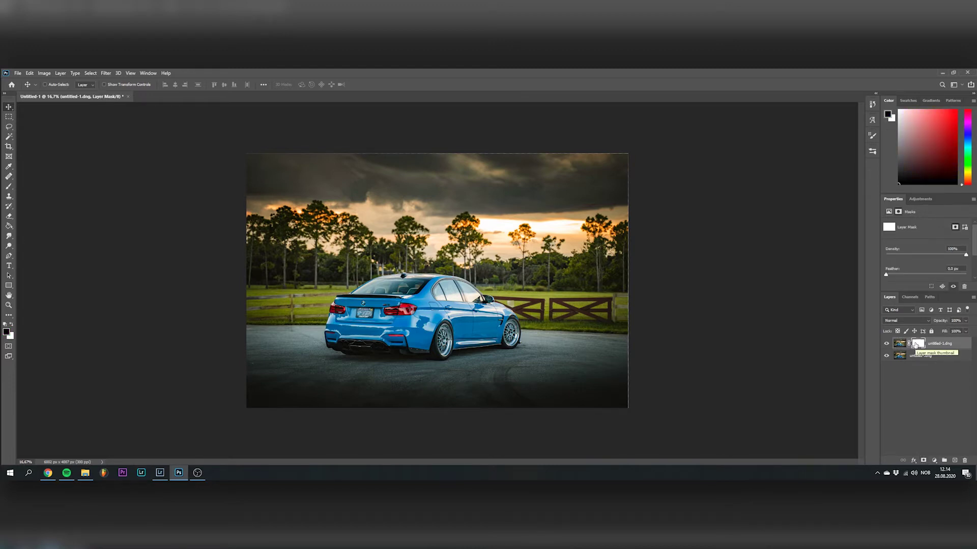
left_click(916, 345, "ctrl")
key("ctrl+i")
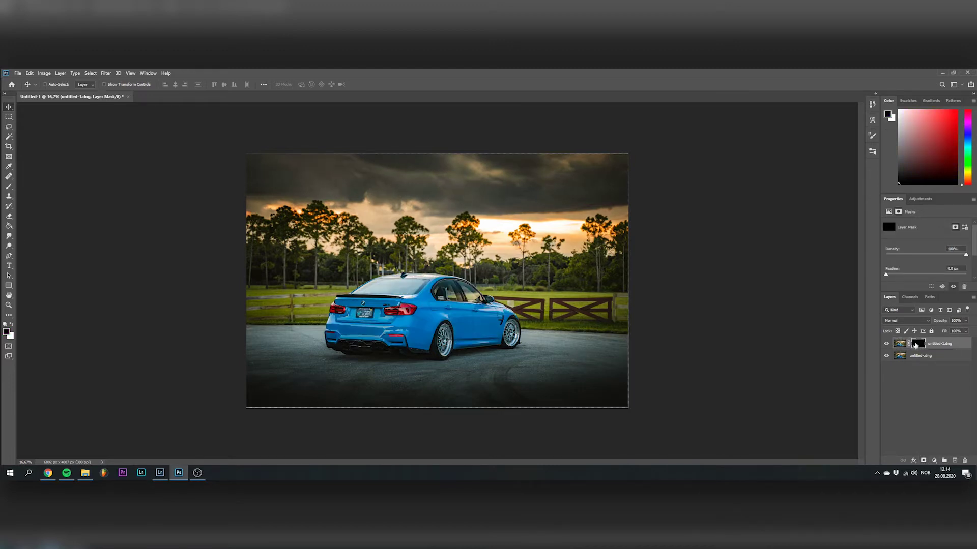
left_click(885, 344)
left_click(885, 345)
Set up a slightly larger Soft Round brush with white as the foreground colour for painting on the untitled-1.dng mask
left_click(9, 187)
right_click(461, 312)
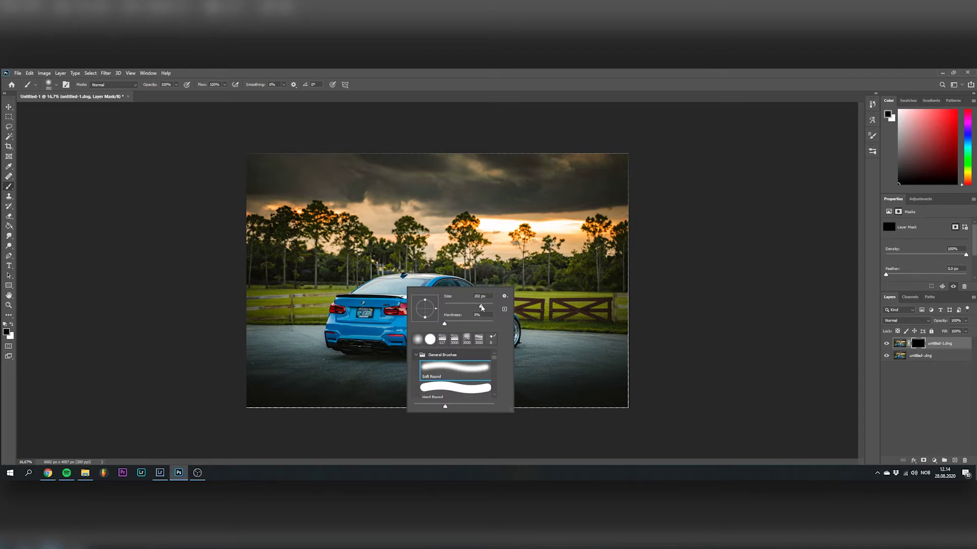
left_click_drag(481, 307, 483, 305)
left_click(921, 345)
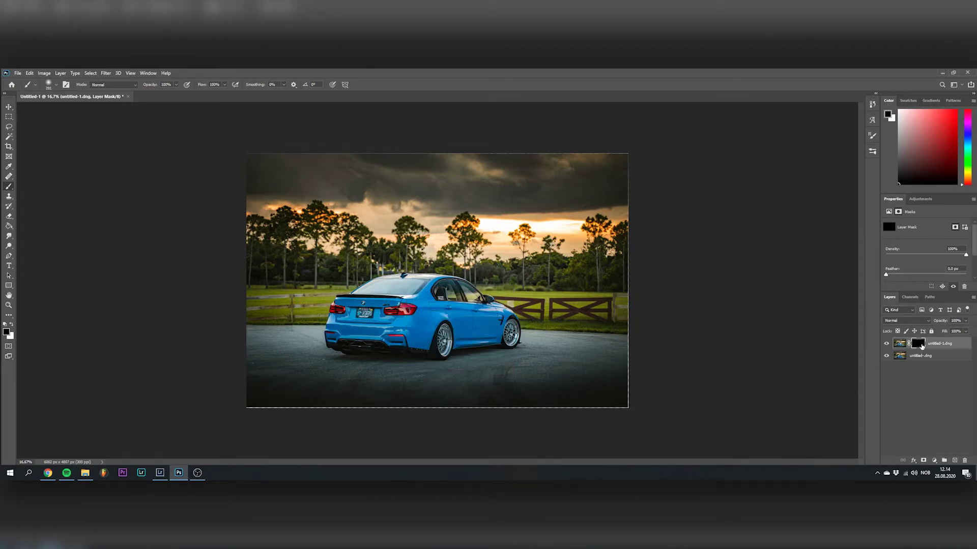
left_click(11, 325)
left_click(6, 331)
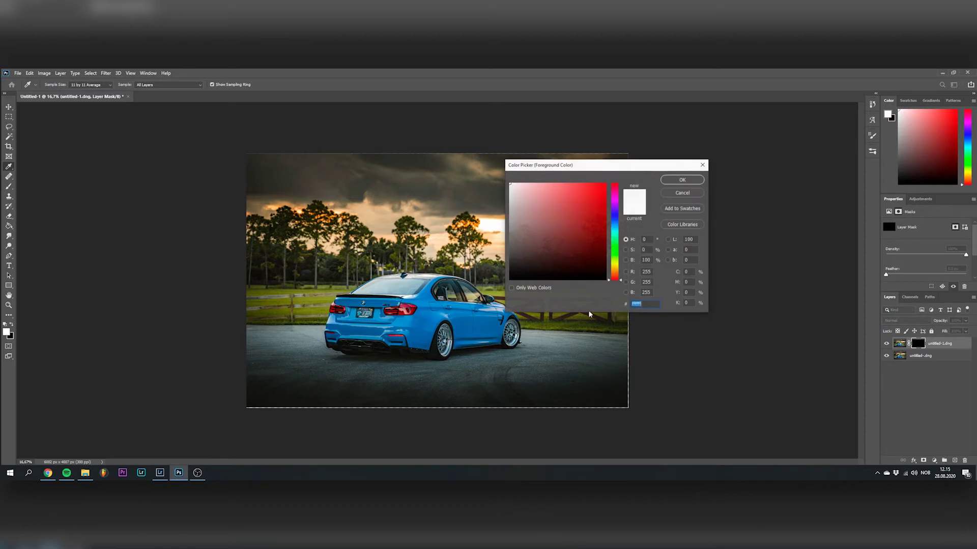
left_click(676, 181)
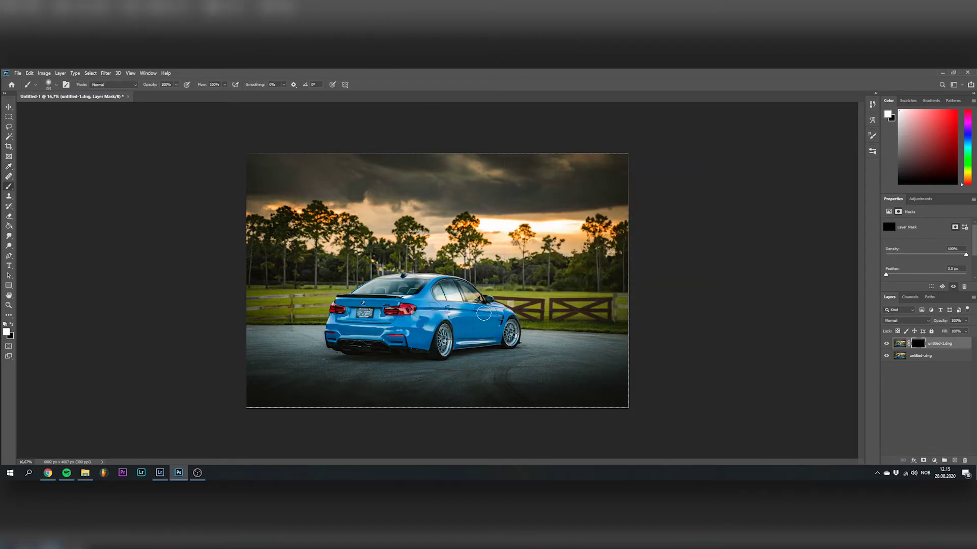
Undo the first broad mask stroke and paint white with a smaller brush over the car's rear window, roof and rear quarter
left_click_drag(483, 314, 397, 252)
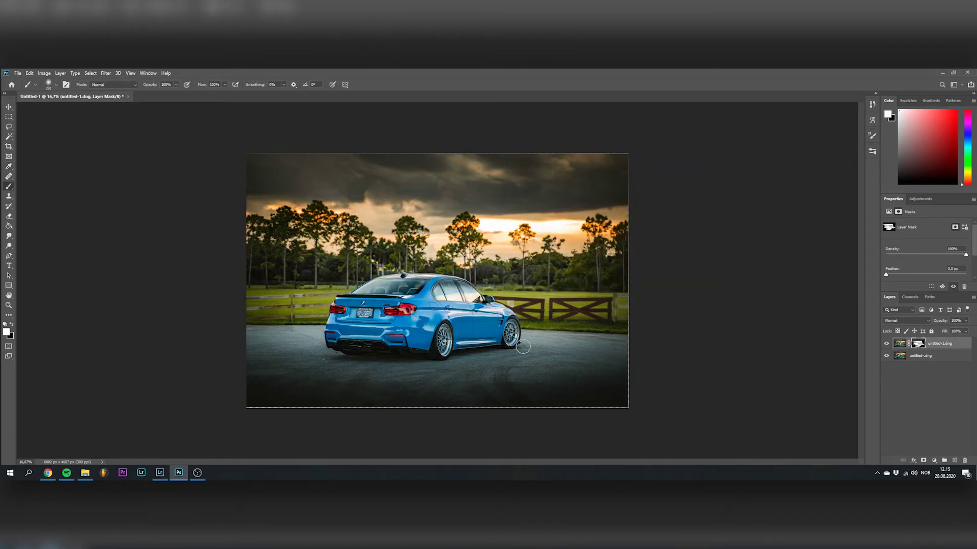
key("ctrl+z")
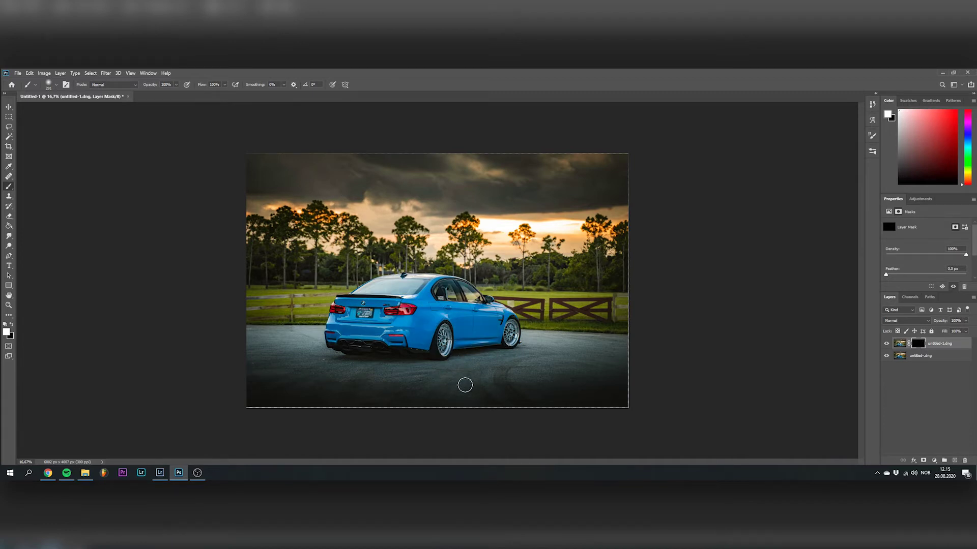
key("ctrl+plus")
key("ctrl+plus")
right_click(466, 384)
left_click_drag(578, 288, 572, 288)
mouse_move(385, 300)
left_mouse_down()
mouse_move(337, 285)
mouse_move(275, 306)
mouse_move(307, 295)
mouse_move(388, 304)
mouse_move(414, 283)
mouse_move(367, 307)
left_mouse_up()
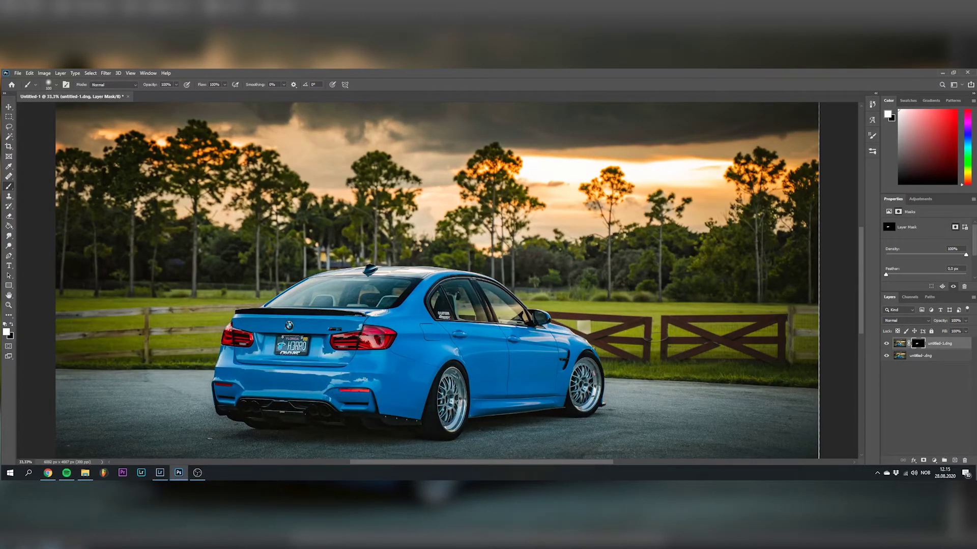
mouse_move(390, 367)
left_mouse_down()
mouse_move(269, 377)
mouse_move(387, 359)
left_mouse_up()
mouse_move(422, 272)
left_mouse_down()
mouse_move(483, 273)
mouse_move(356, 271)
left_mouse_up()
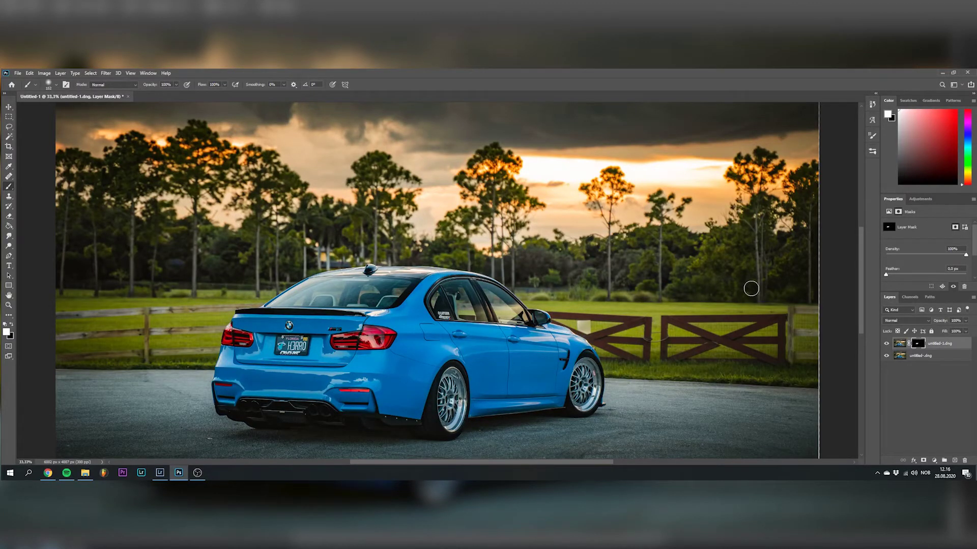
Try painting the mask over the licence plate area with a resized brush, and undo that stroke
key("bracketright")
key("bracketright")
mouse_move(338, 362)
left_mouse_down()
mouse_move(318, 388)
mouse_move(273, 336)
left_mouse_up()
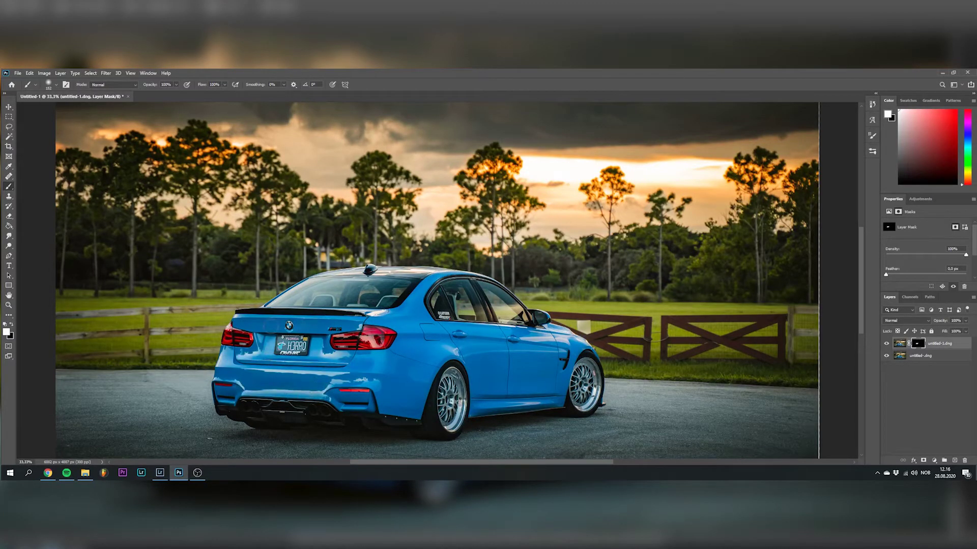
key("ctrl+z")
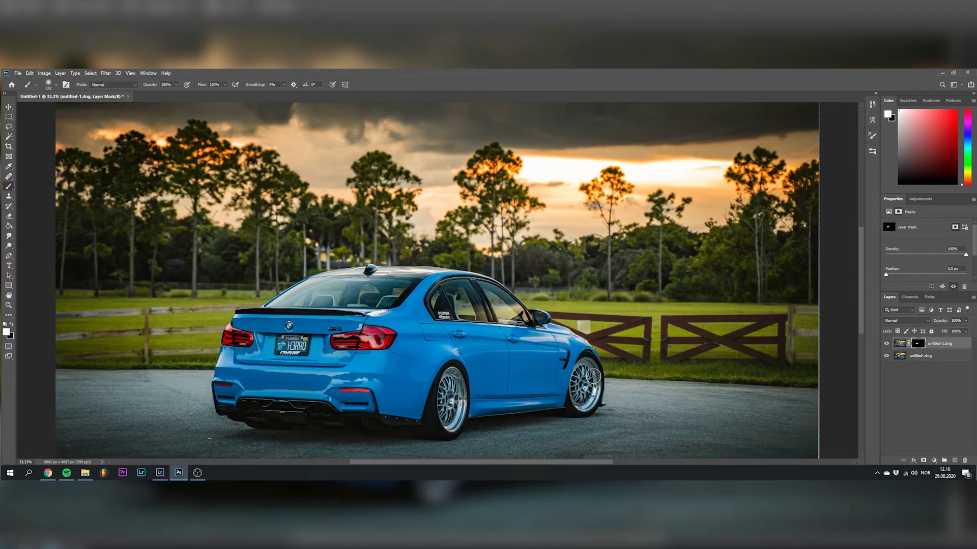
Activate the Healing Brush with an adjusted size and create a new empty Normal-mode layer above untitled-1.dng
left_click(8, 177)
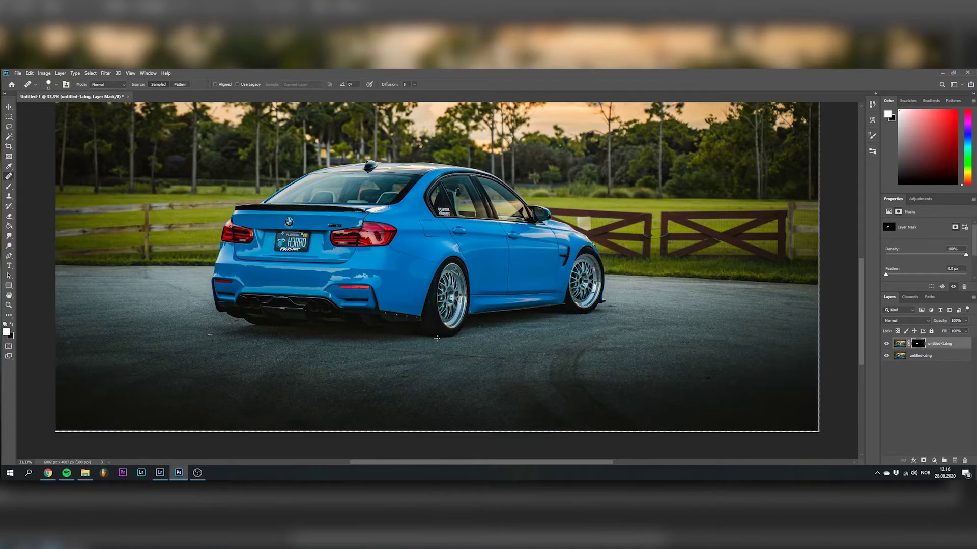
right_click(436, 338)
left_click(487, 353)
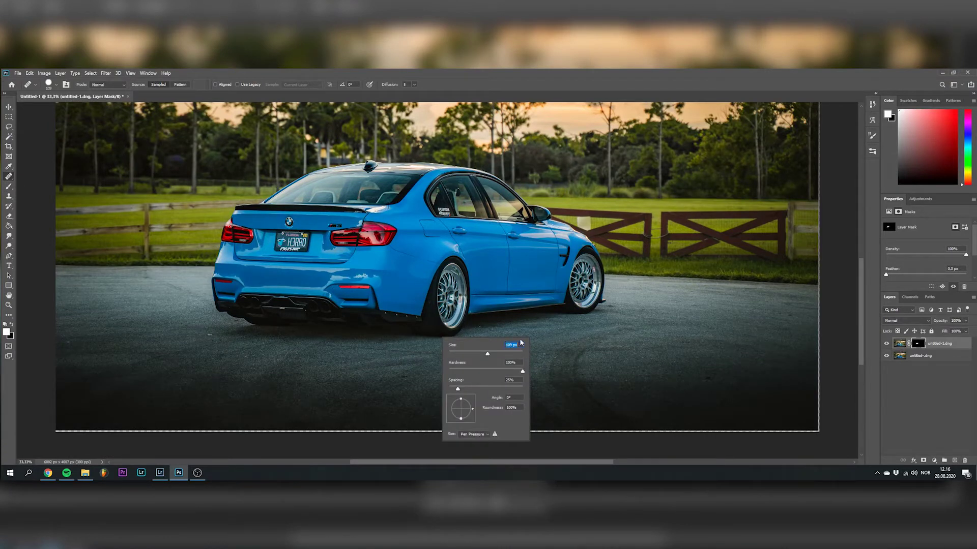
left_click(944, 345)
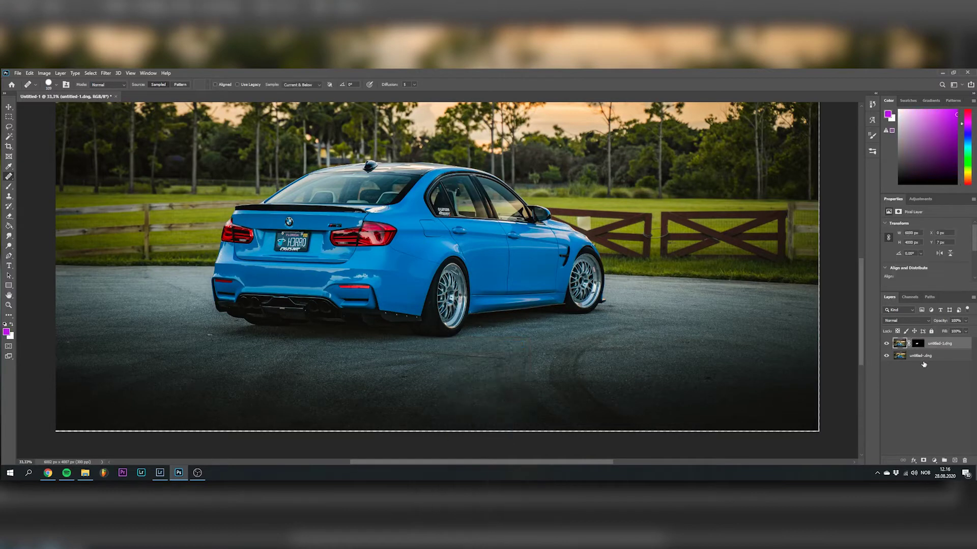
key("ctrl+shift+n")
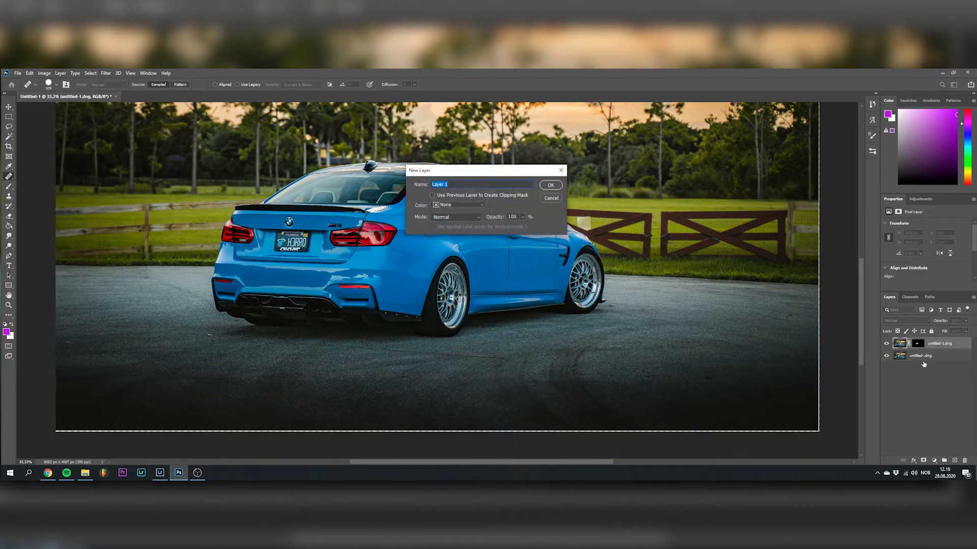
key("Return")
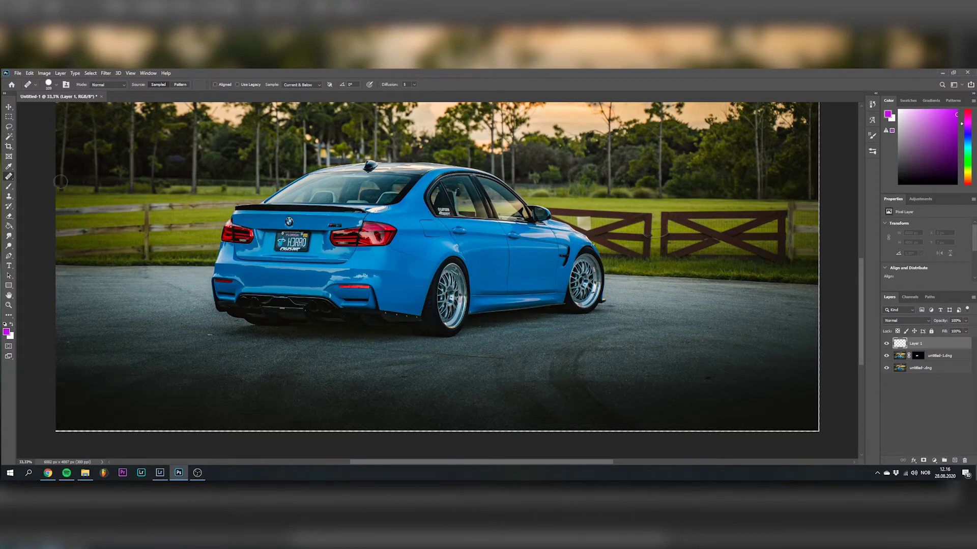
Reduce the Healing Brush size and remove the small marks on the asphalt to the left of the car
right_click(432, 315)
left_click_drag(495, 332, 471, 332)
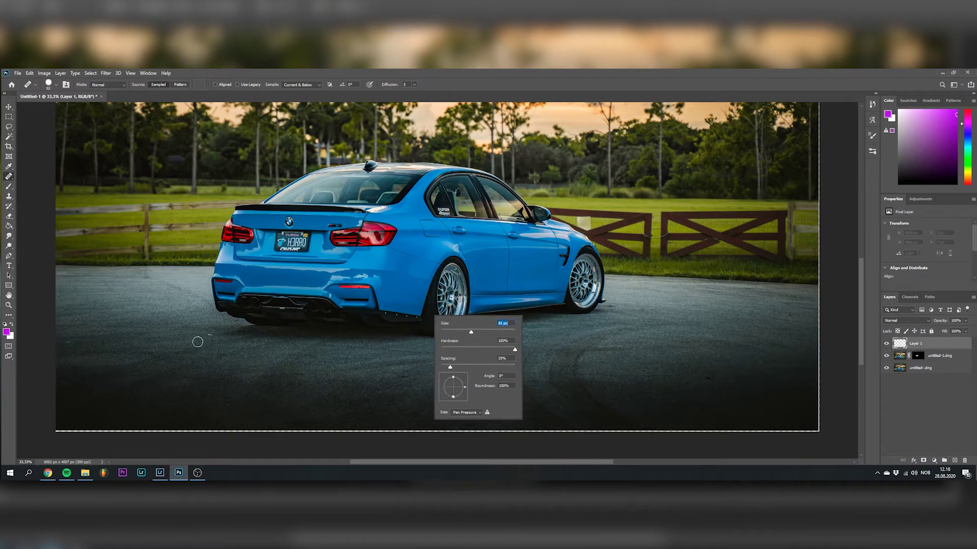
key("Return")
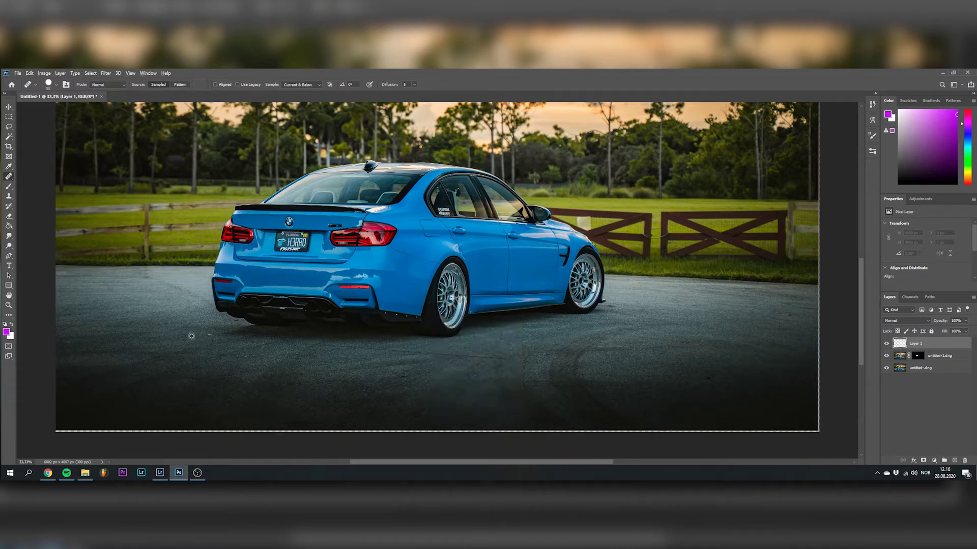
left_click(208, 335)
left_click(69, 342)
Shrink the Healing Brush and heal the specks on the asphalt close to the left end of the rear bumper
scroll(238, 344, "up", 2)
scroll(386, 372, "up", 1)
right_click(288, 324)
left_click_drag(319, 342, 314, 342)
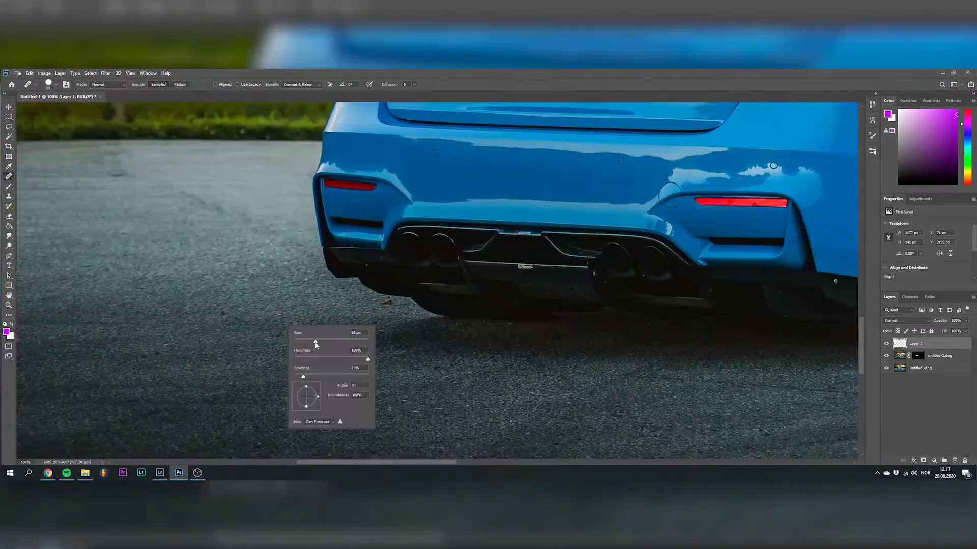
key("Return")
left_click(254, 315)
left_click(386, 305)
Enlarge the Healing Brush slightly and remove the dark spot on the asphalt in the photo's lower right corner
scroll(416, 328, "down", 3)
left_click_drag(503, 463, 573, 463)
scroll(435, 374, "up", 2)
right_click(573, 305)
left_click_drag(603, 322, 608, 323)
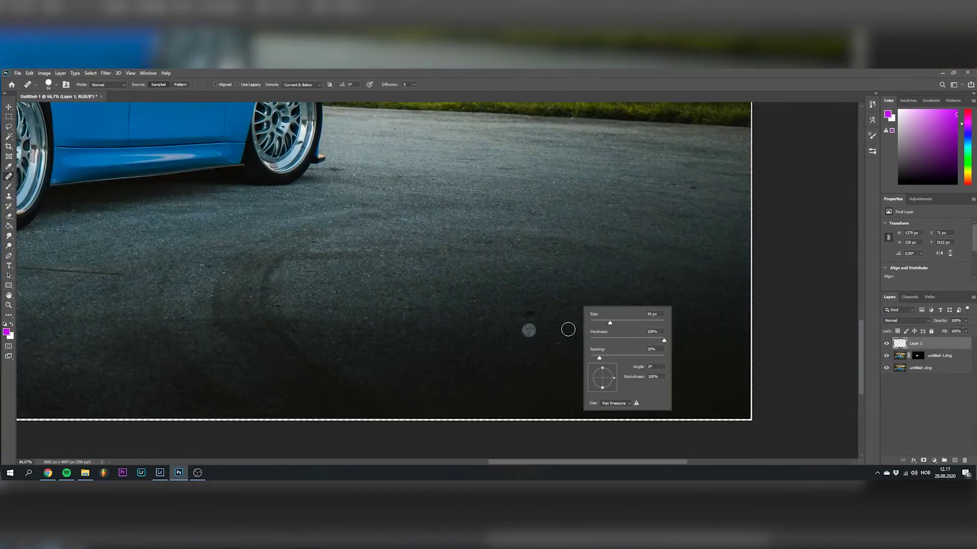
key("Return")
left_click(532, 314)
Reduce the Healing Brush size and heal the mark on the asphalt near the photo's right edge
right_click(686, 205)
left_click_drag(719, 222, 713, 222)
key("Return")
left_click(695, 187)
Heal the small marks on the dark asphalt below the car's rear bumper and rear wheel
key("ctrl+minus")
key("ctrl+minus")
key("ctrl+minus")
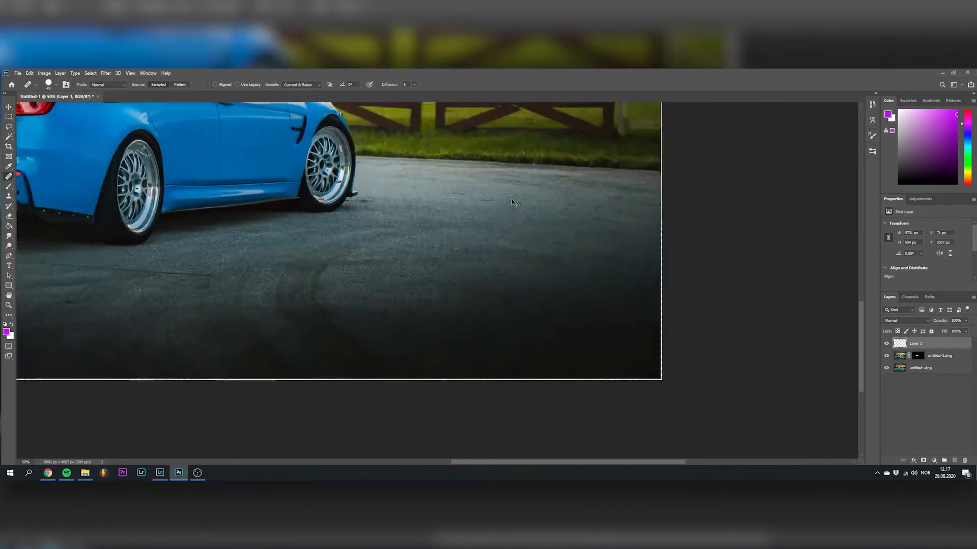
key("ctrl+plus")
key("ctrl+plus")
key("ctrl+plus")
scroll(512, 203, "down", 6)
left_click(440, 260)
left_click(159, 265)
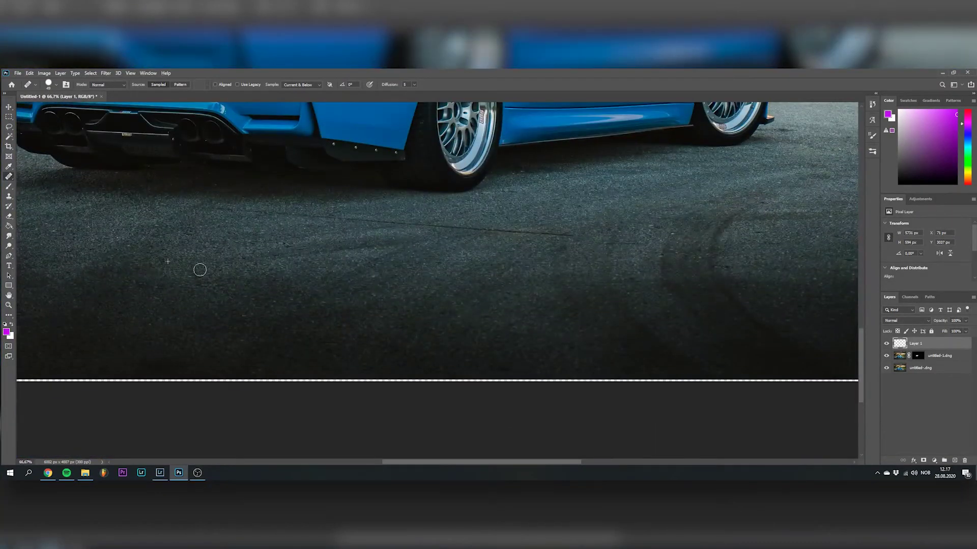
Reduce the Healing Brush size and remove the dark streak on the asphalt to the right of the front wheel
scroll(498, 379, "down", 3)
scroll(850, 348, "up", 4)
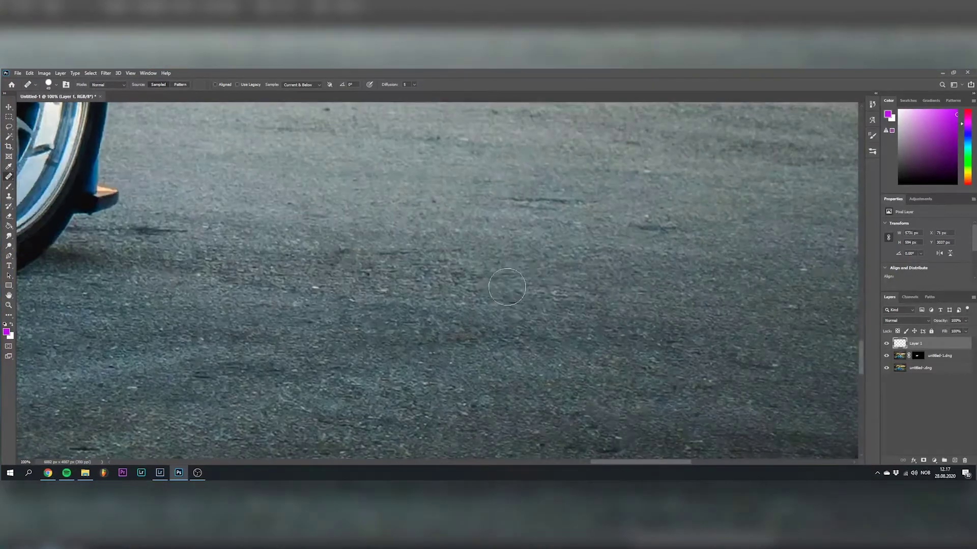
right_click(559, 301)
left_click_drag(540, 302, 537, 302)
key("Return")
left_click_drag(503, 228, 403, 234)
key("ctrl+minus")
key("ctrl+minus")
key("ctrl+minus")
key("ctrl+minus")
key("ctrl+minus")
key("ctrl+minus")
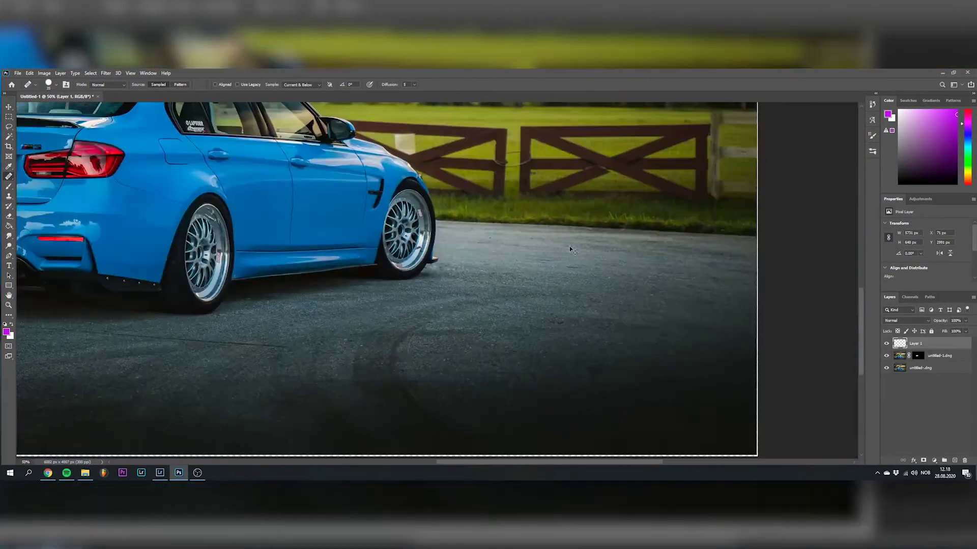
Toggle the visibility of the healing layer to compare the whole photo with and without the asphalt retouching
scroll(569, 248, "up", 1)
scroll(631, 260, "down", 1)
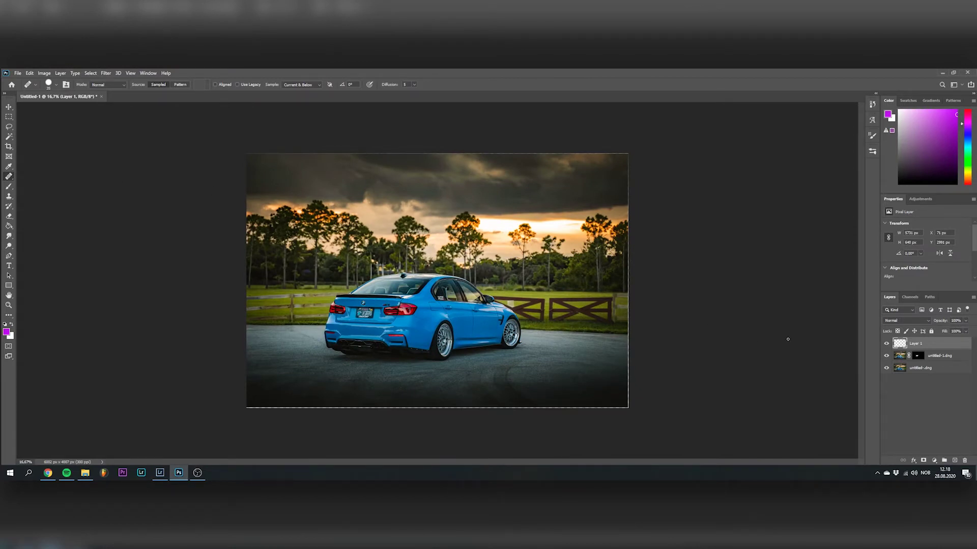
left_click(886, 343)
left_click(886, 343)
left_click(886, 343)
key("ctrl+plus")
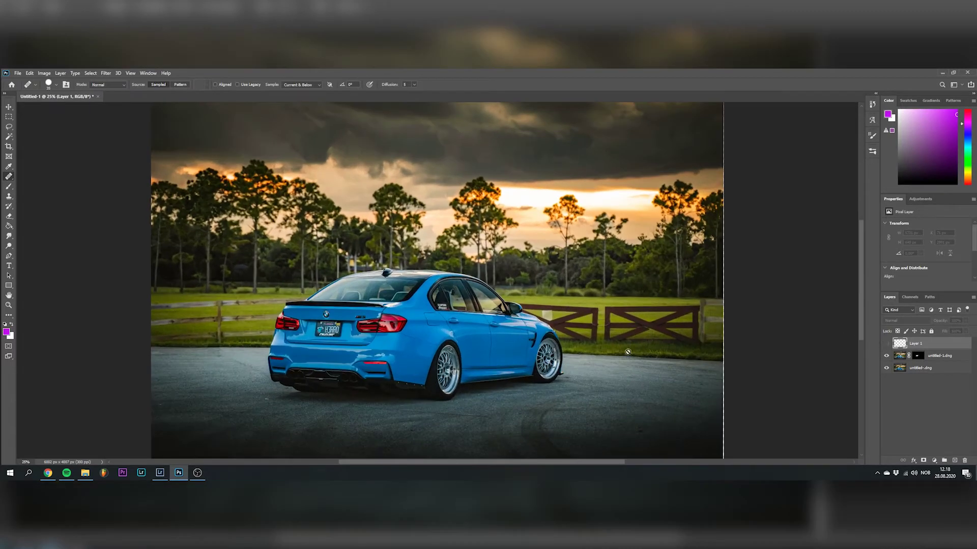
scroll(627, 351, "down", 2)
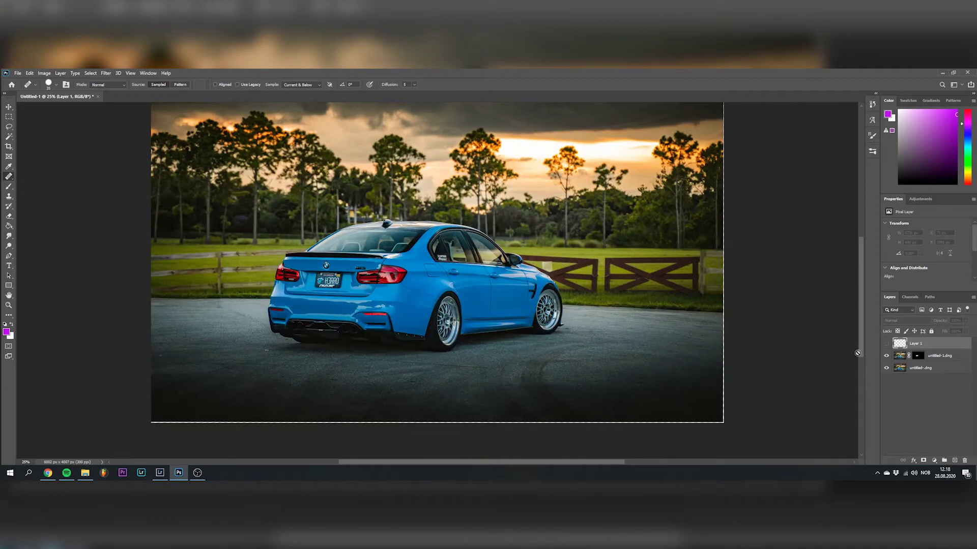
left_click(886, 344)
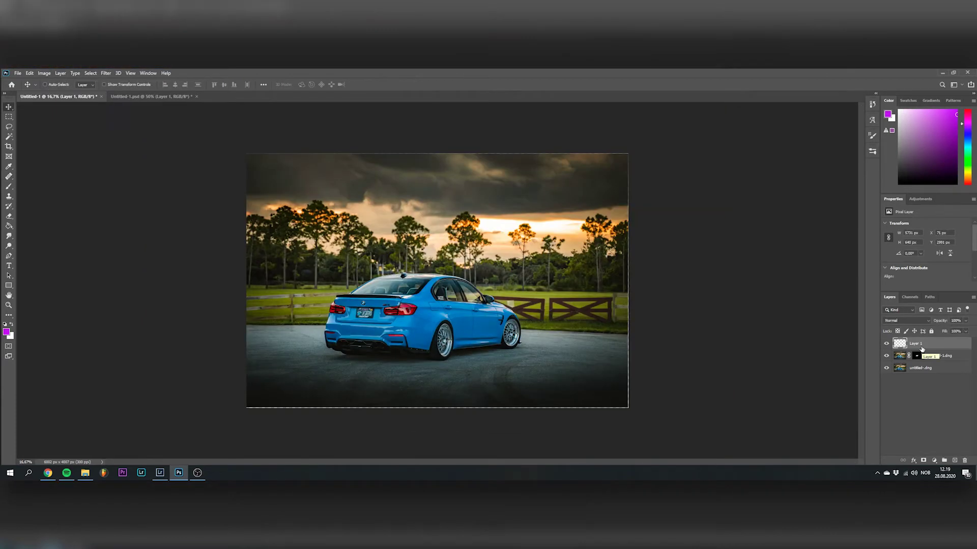
Create a new layer above the healing layer and prepare a large Soft Round brush in an orange matching the sunset
key("ctrl+shift+n")
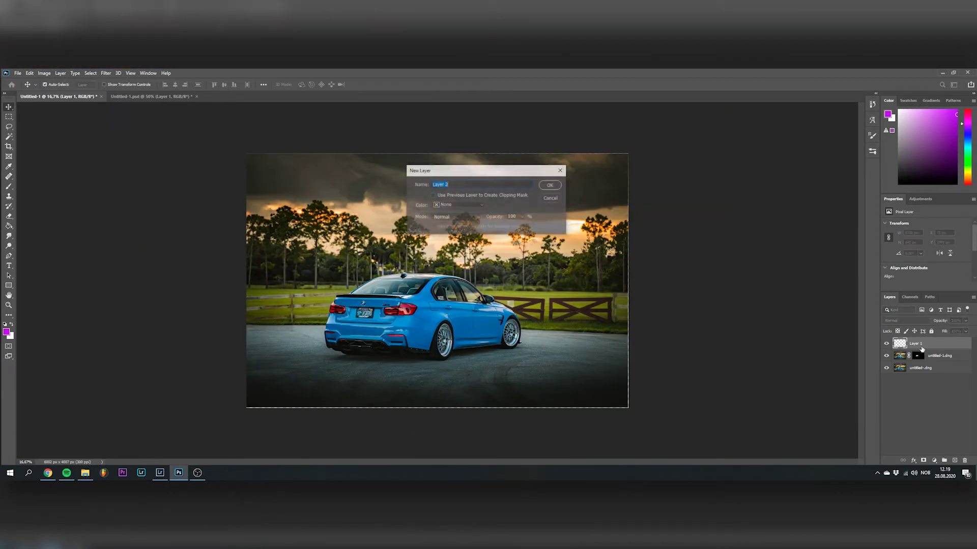
key("Return")
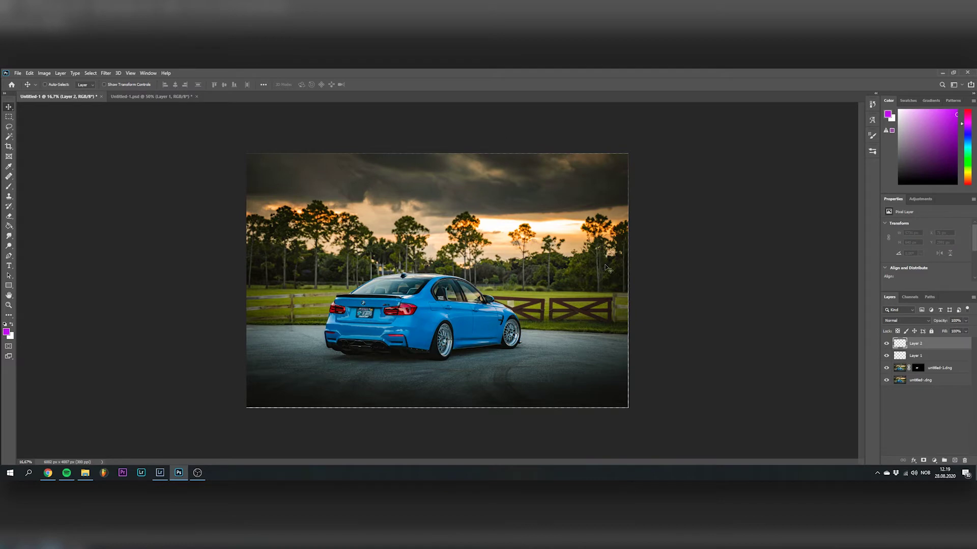
left_click(8, 188)
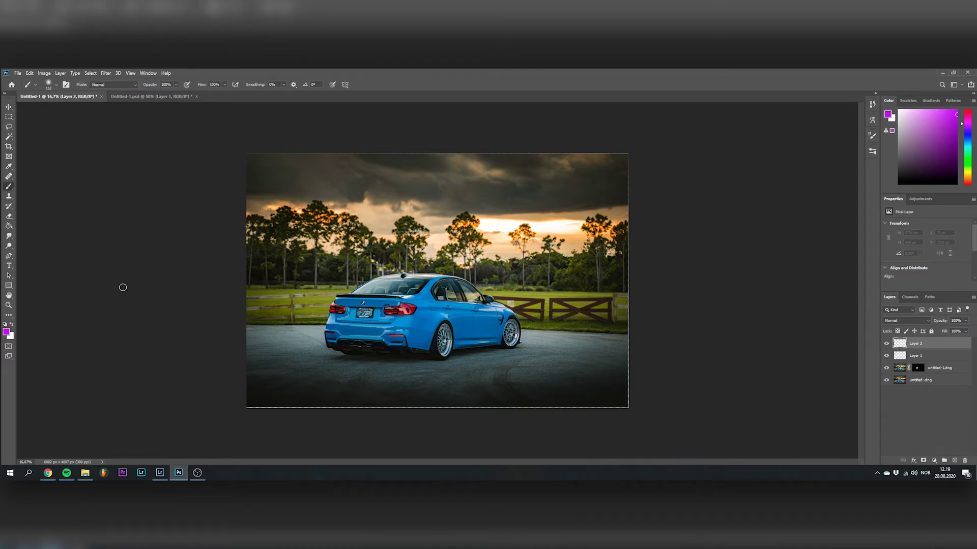
left_click(8, 333)
left_click(481, 223)
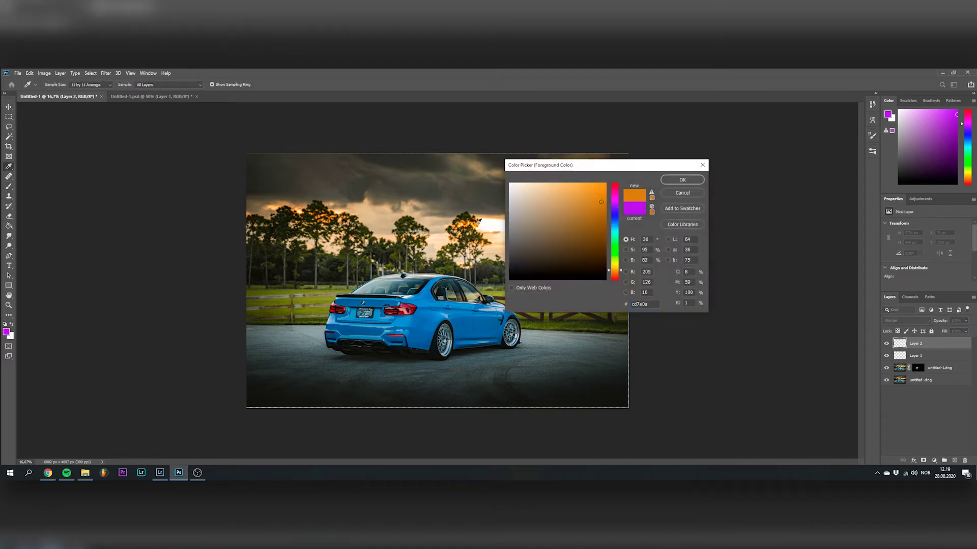
left_click(682, 180)
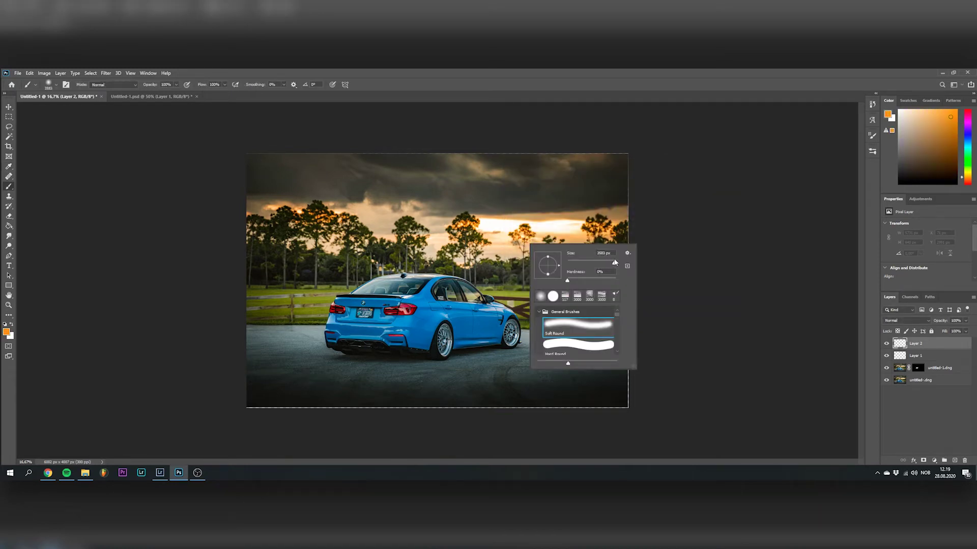
left_click_drag(614, 263, 613, 263)
left_click(940, 347)
Resize the image proportionally to a height of 2000 pixels
left_click(45, 73)
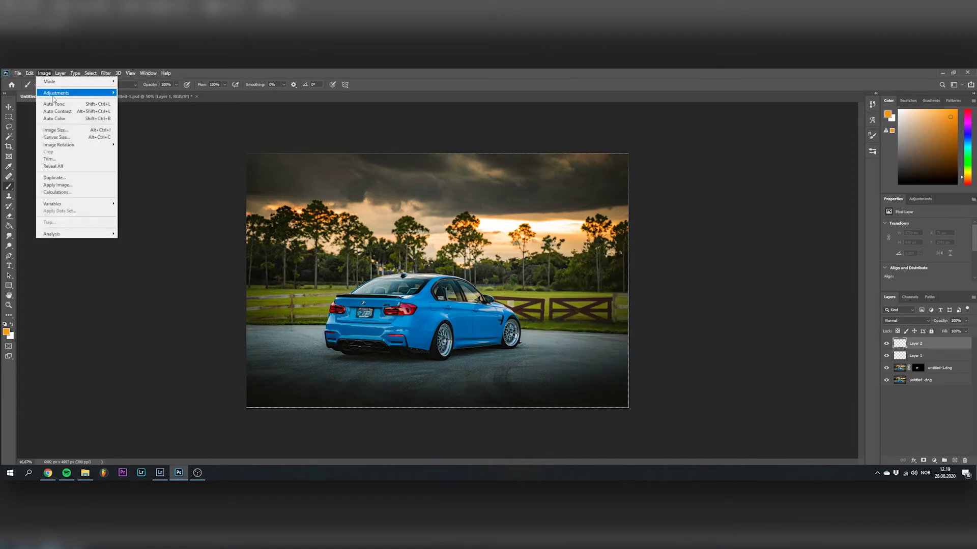
left_click(56, 133)
key("Tab")
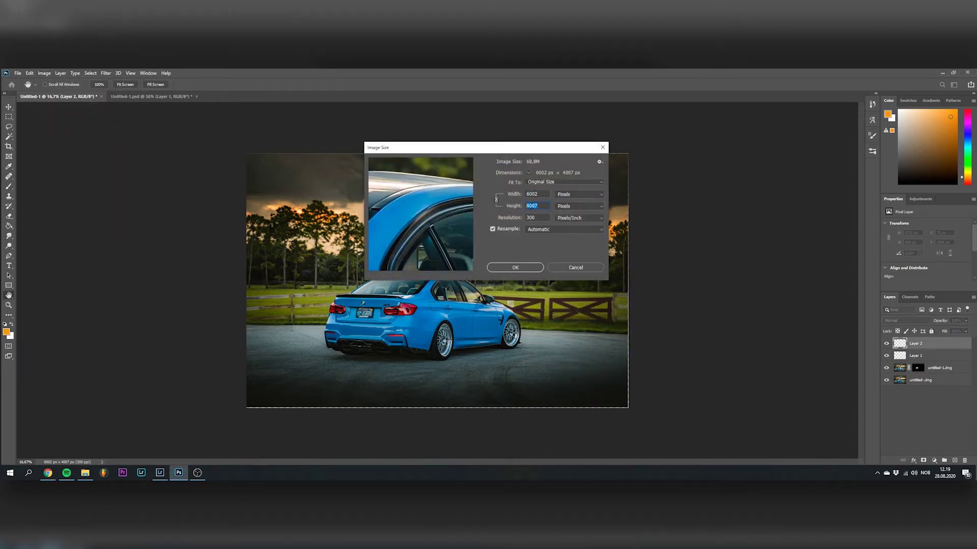
type("2000")
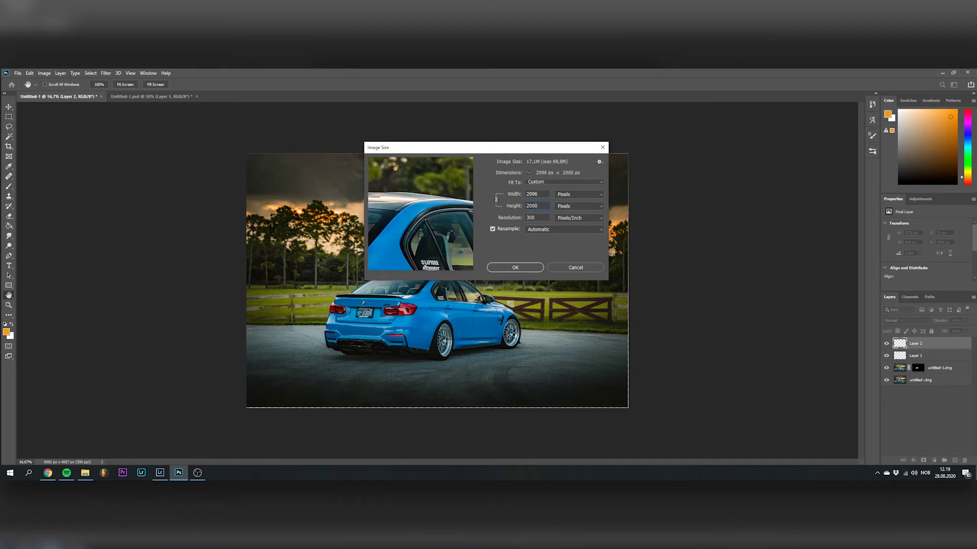
key("Return")
Reduce the Soft Round brush to about 2165 px and set the new layer's blend mode to Overlay
key("b")
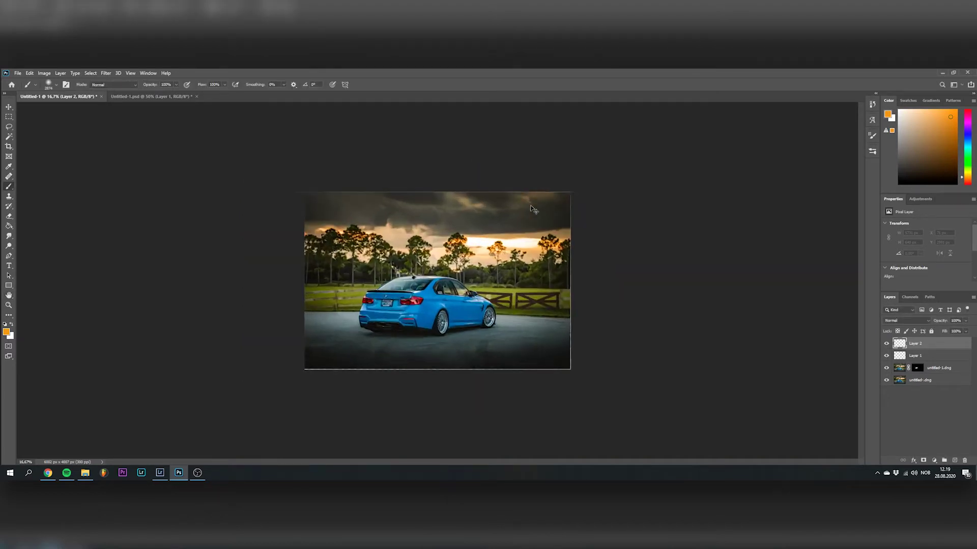
key("ctrl+plus")
right_click(537, 216)
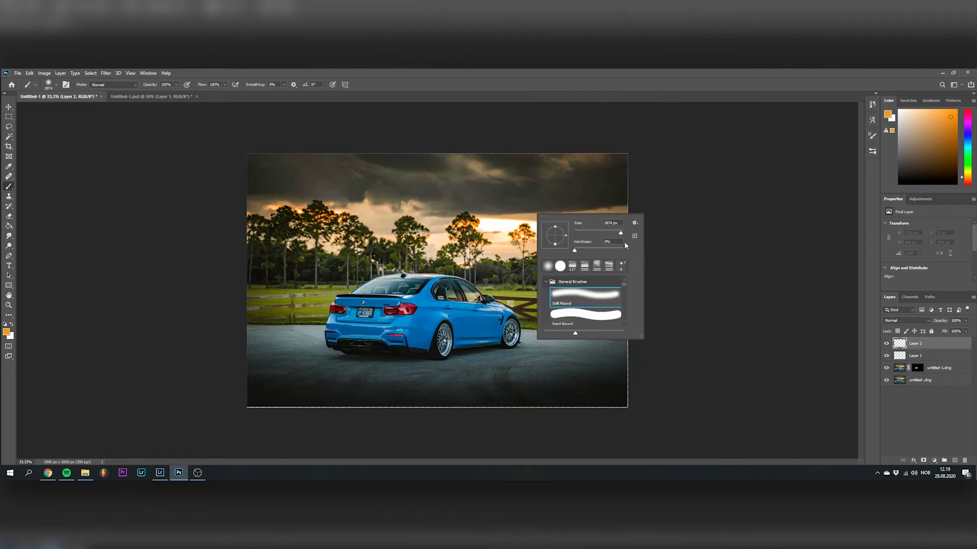
left_click_drag(620, 235, 621, 235)
left_click(925, 346)
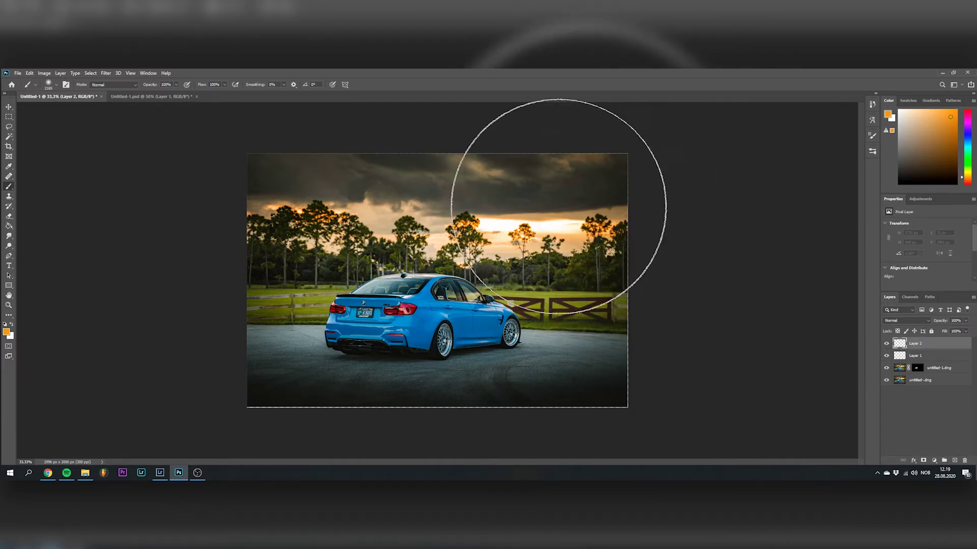
left_click(557, 209)
left_click(906, 320)
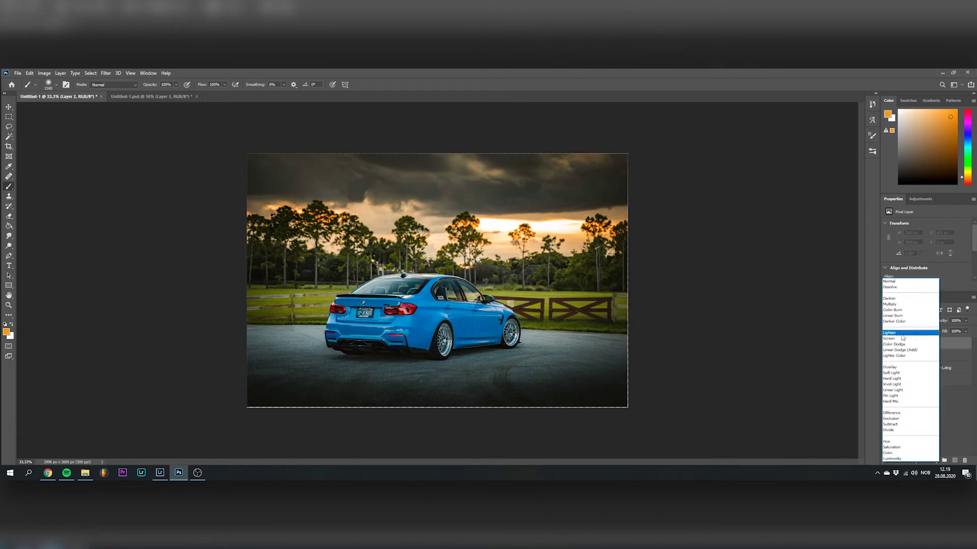
left_click(893, 370)
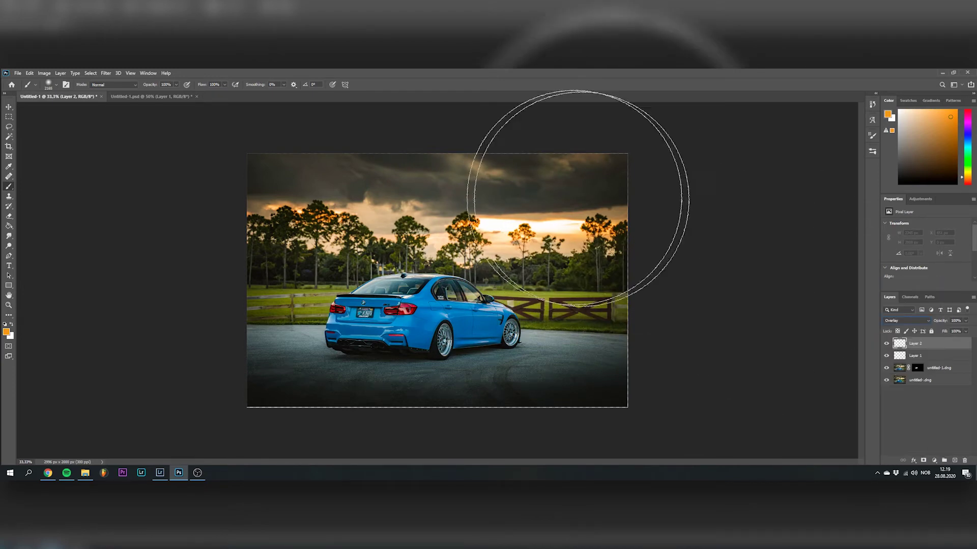
Enlarge the soft brush slightly and replace the trial dabs with one orange glow centred on the bright sunset sky
key("ctrl+z")
left_click(543, 214)
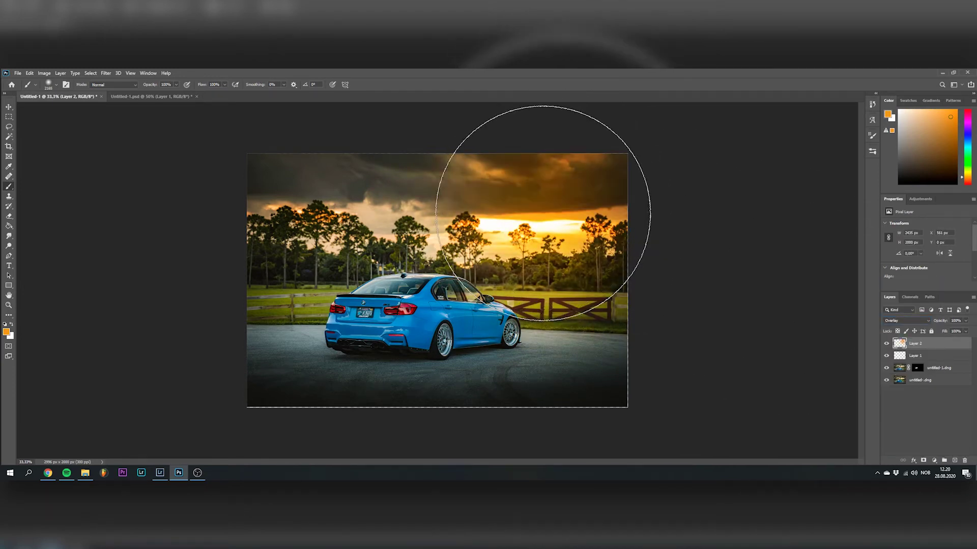
key("ctrl+z")
right_click(660, 261)
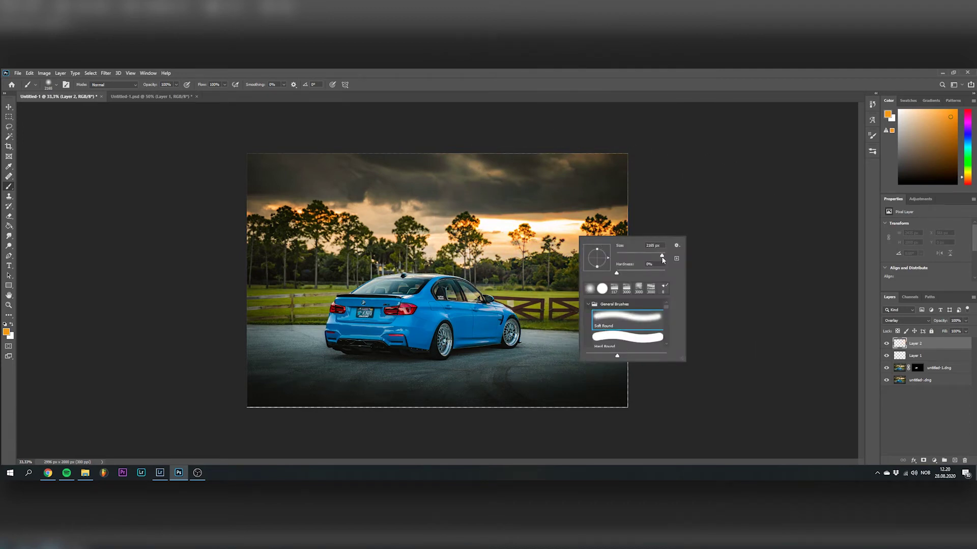
left_click(548, 199)
left_click(549, 200)
key("ctrl+z")
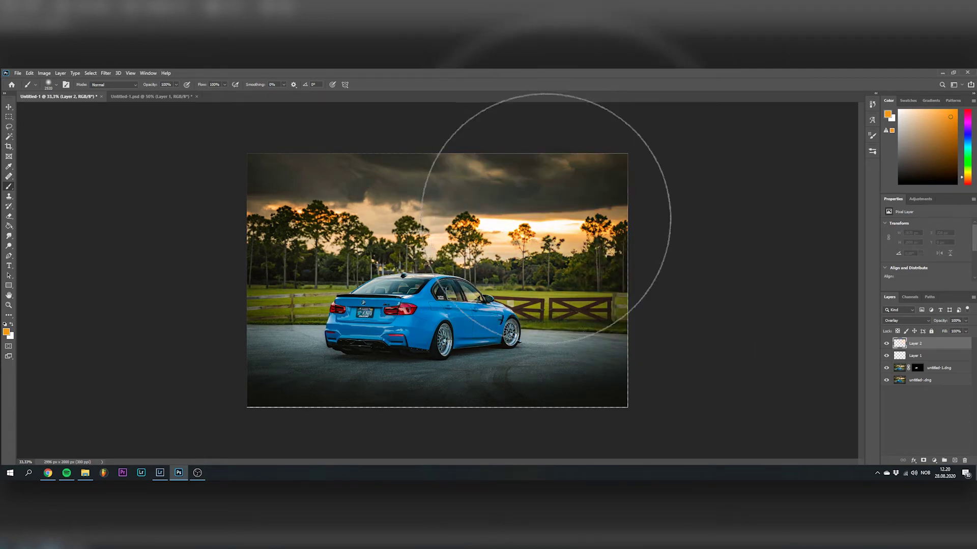
left_click(546, 219)
key("ctrl+z")
left_click(533, 219)
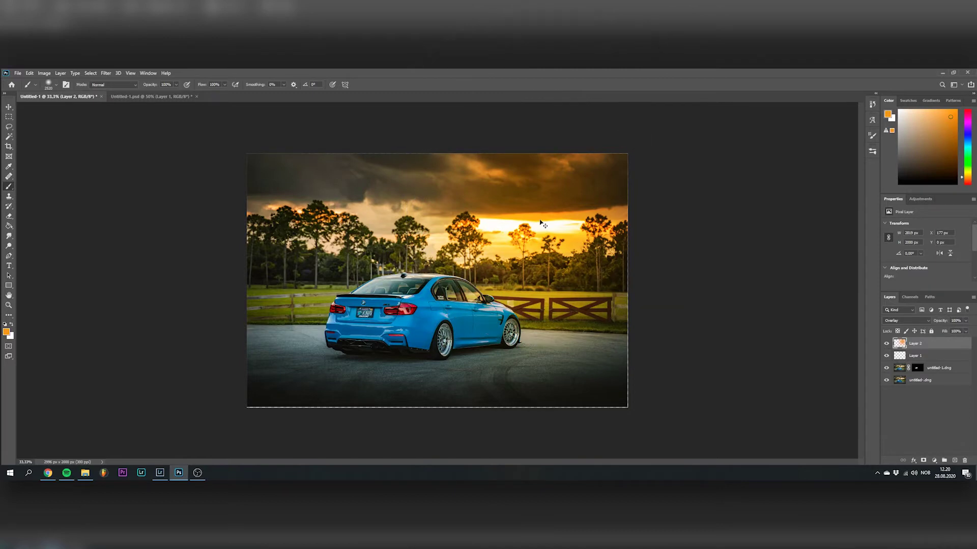
key("ctrl+z")
left_click(539, 220)
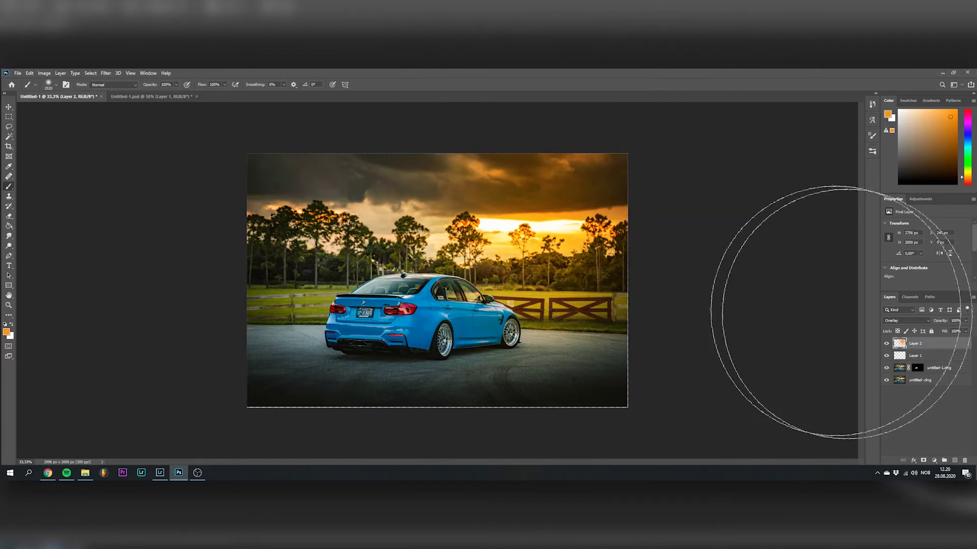
Keep the orange glow layer in Overlay mode and lower its opacity to about 20%
left_click(915, 320)
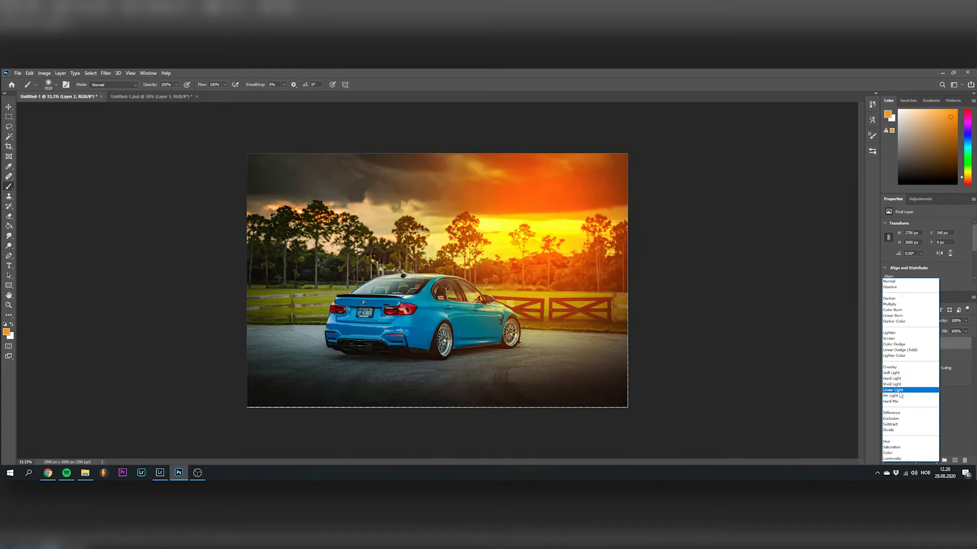
left_click(890, 367)
left_click(965, 323)
left_click_drag(966, 330, 946, 332)
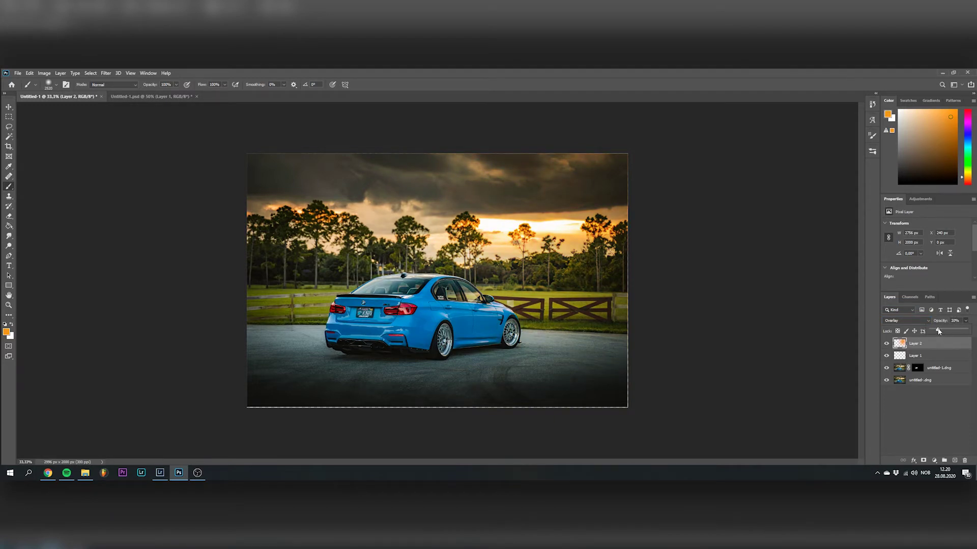
left_click_drag(939, 331, 939, 331)
Add an Exposure adjustment layer directly above the healing layer and raise its exposure to about +1.65
left_click(925, 358)
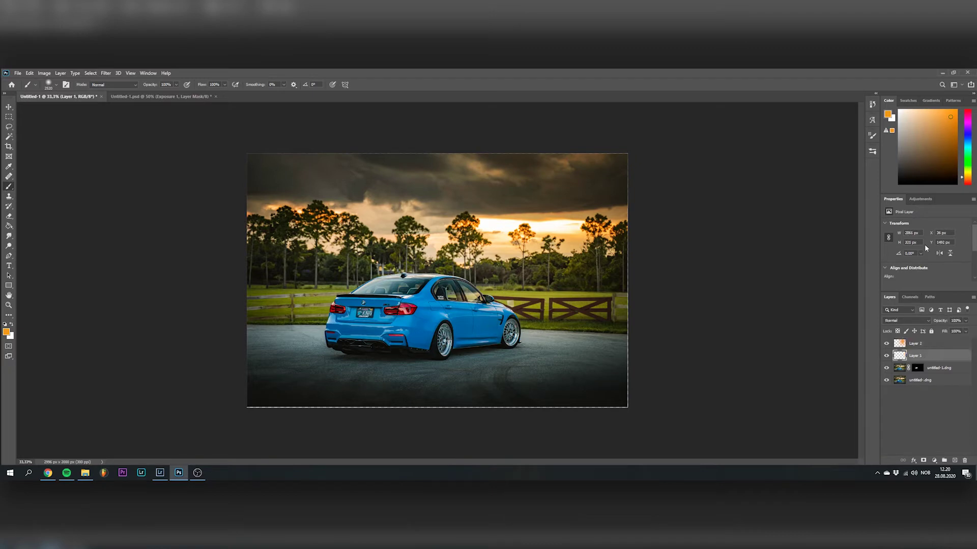
left_click(920, 199)
left_click(928, 217)
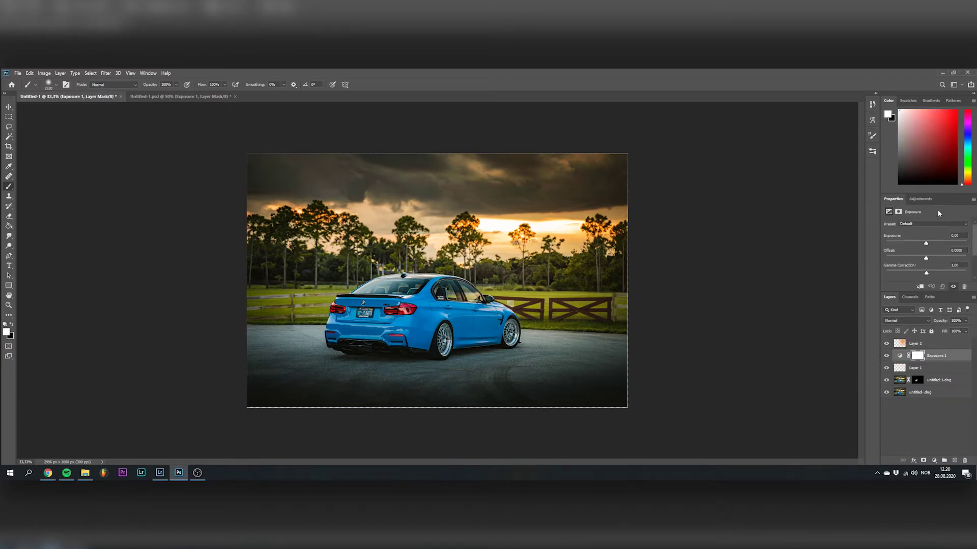
left_click_drag(927, 247, 930, 246)
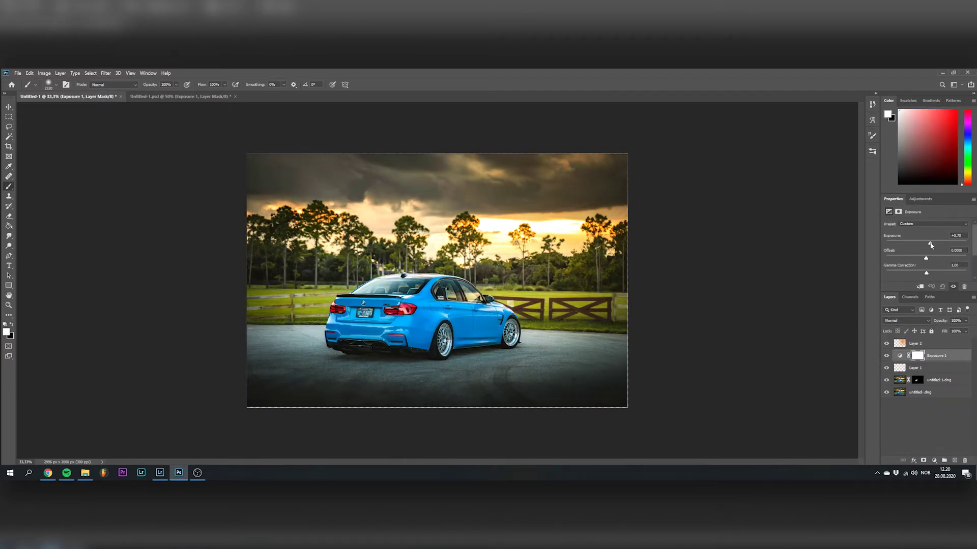
left_click_drag(930, 245, 936, 245)
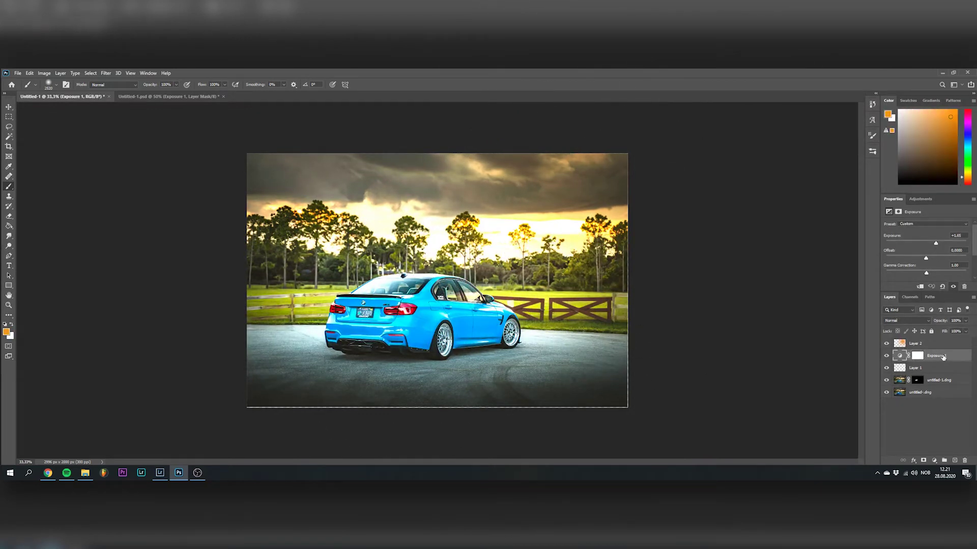
Invert the Exposure layer's mask to black and paint one large soft white dab on it over the sunset
left_click(917, 355)
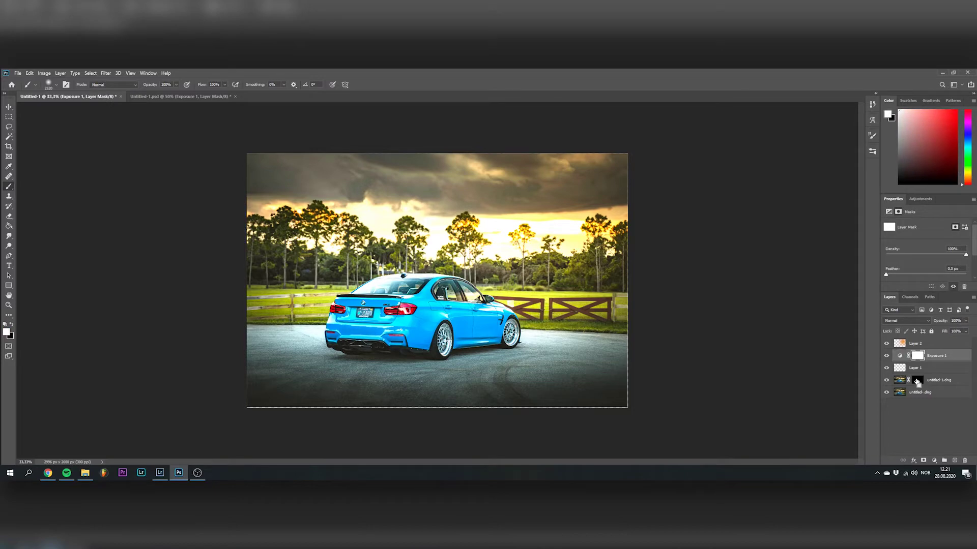
key("ctrl+i")
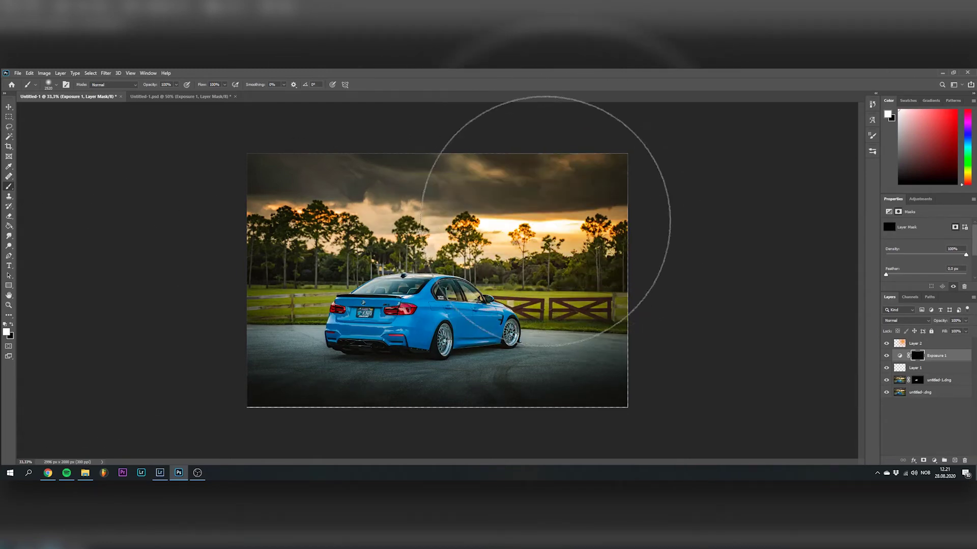
left_click(545, 221)
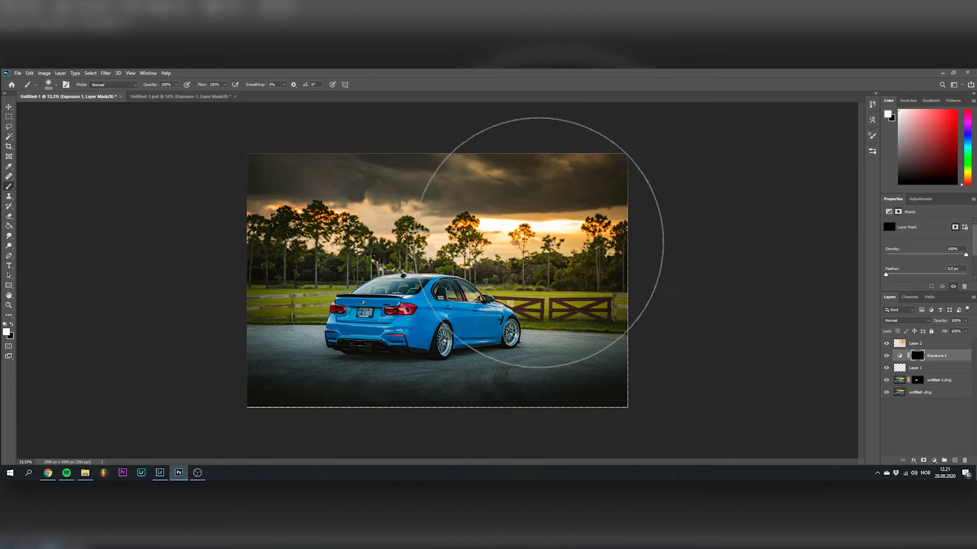
key("ctrl+z")
left_click(546, 233)
key("ctrl+z")
left_click(543, 243)
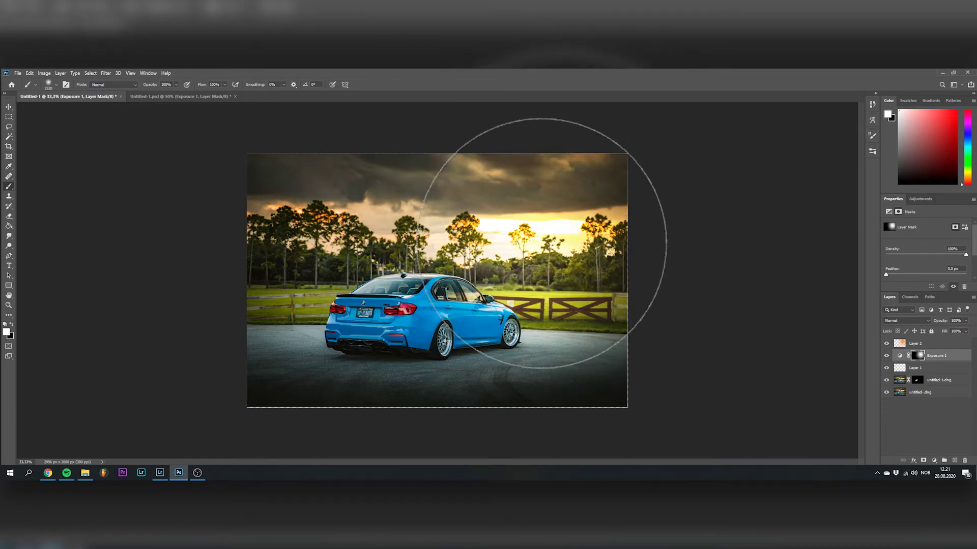
Compare the sunset with and without the white mask dab, and lower the Exposure layer's opacity to about 77%
key("ctrl+z")
key("ctrl+shift+z")
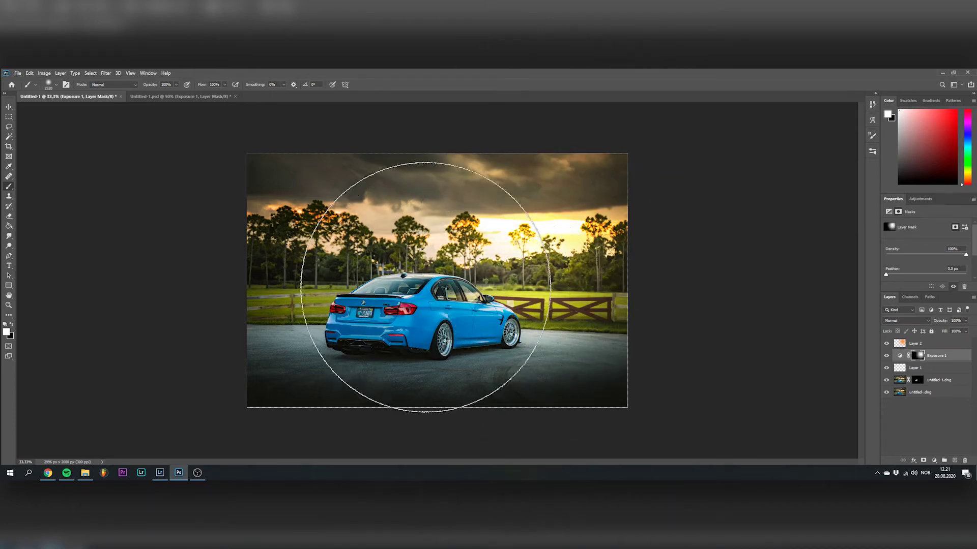
left_click(967, 331)
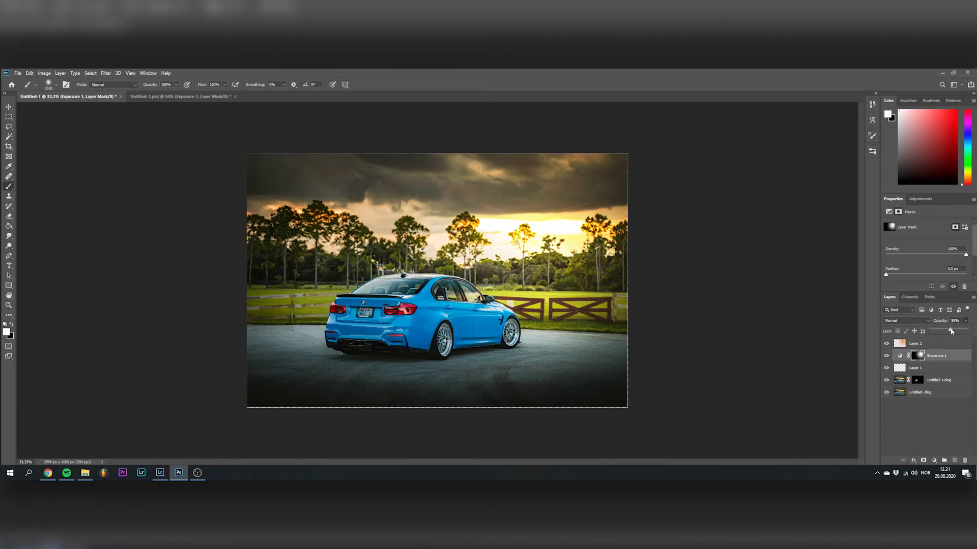
left_click_drag(950, 331, 959, 331)
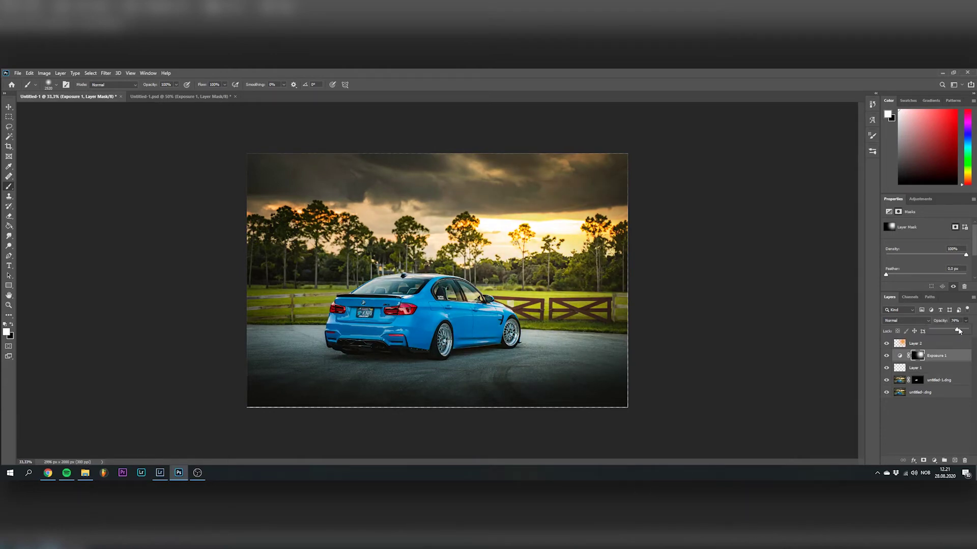
Paint with a small soft black brush on the Exposure layer's mask across the dark clouds, and add a mask to the orange glow layer
left_click(899, 356)
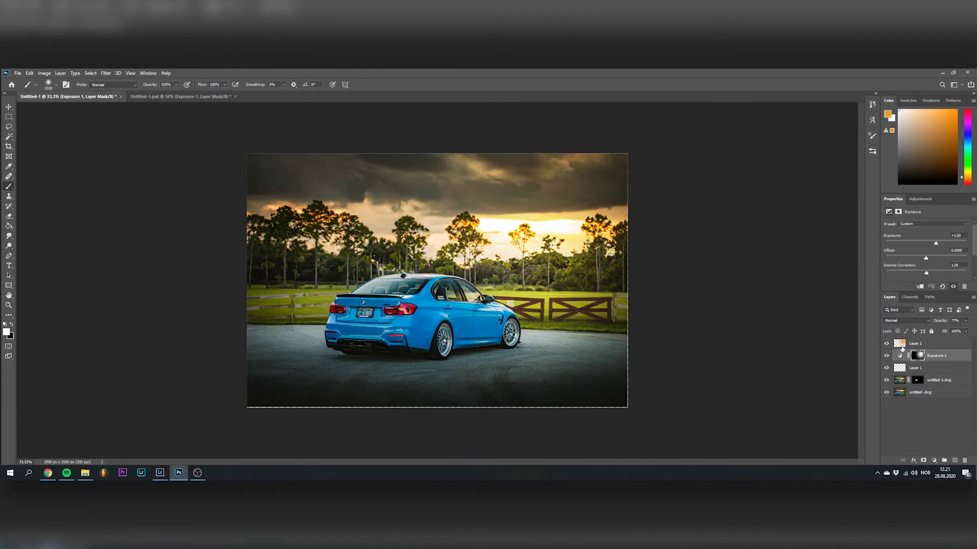
left_click(5, 324)
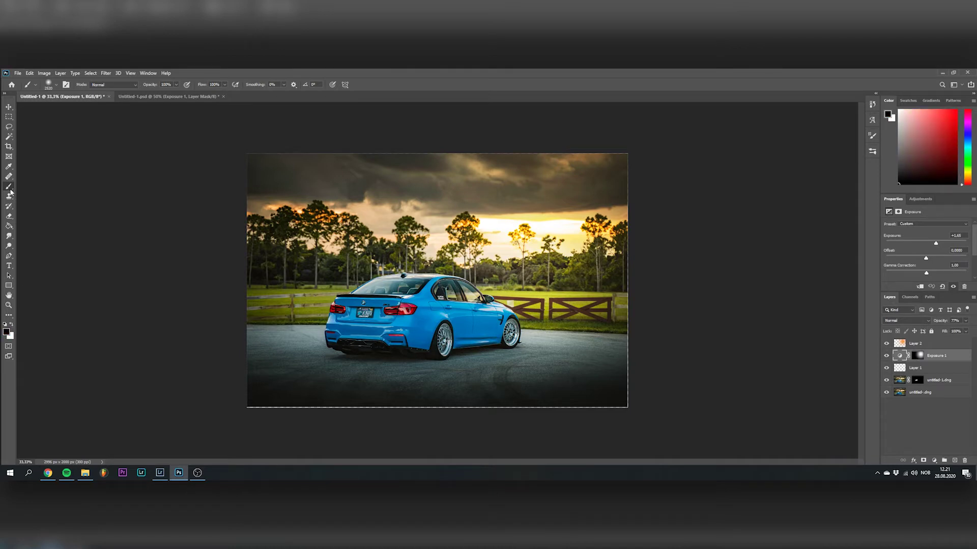
left_click(917, 356)
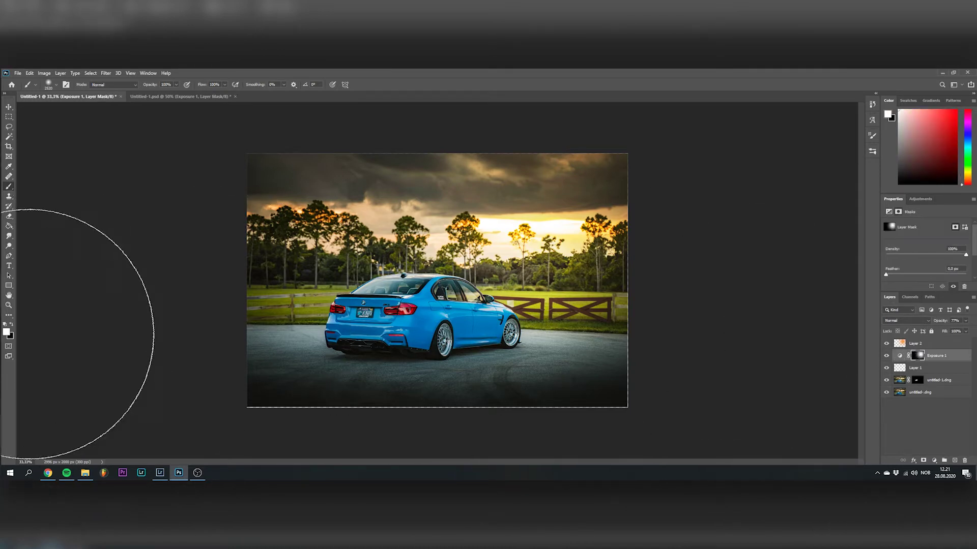
right_click(504, 269)
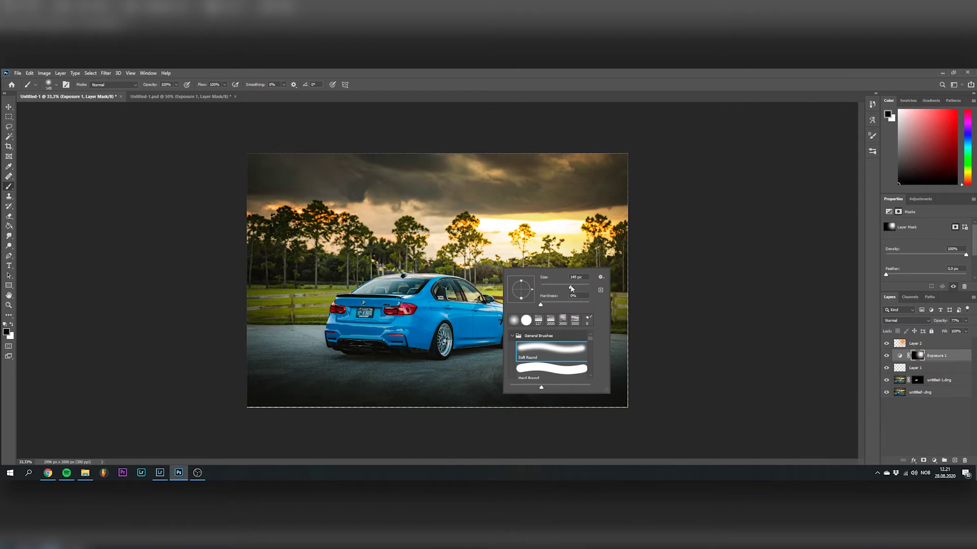
left_click_drag(571, 288, 569, 288)
key("Return")
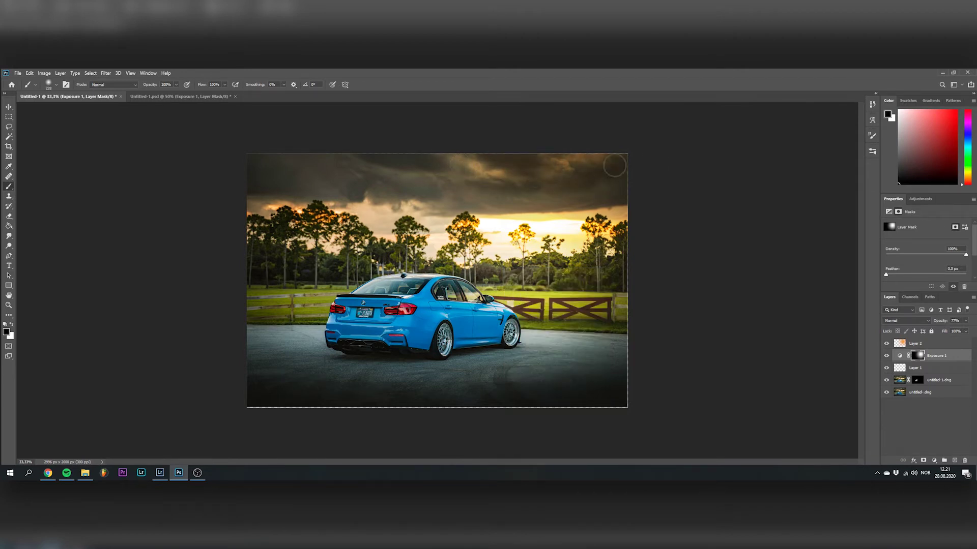
mouse_move(603, 193)
left_mouse_down()
mouse_move(501, 202)
mouse_move(422, 206)
left_mouse_up()
left_click(902, 345)
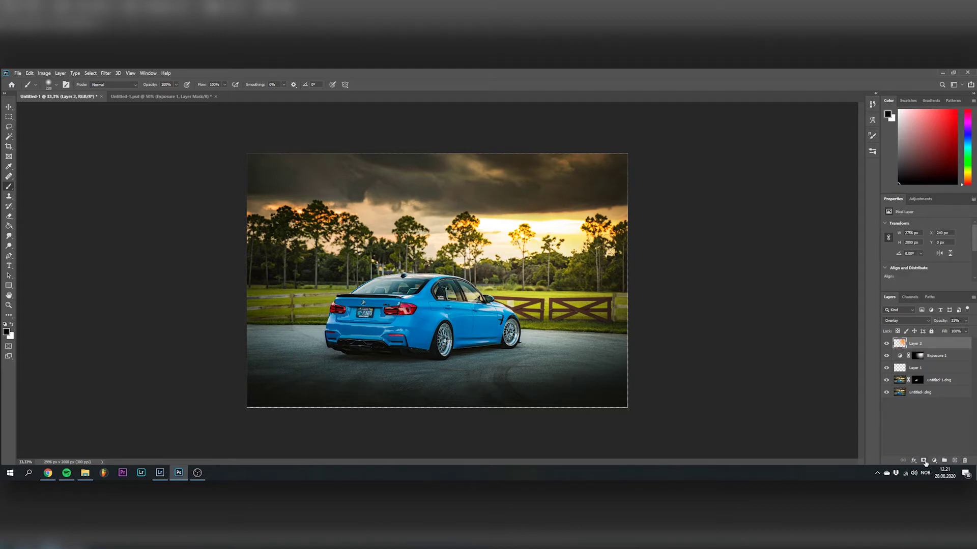
left_click(923, 461)
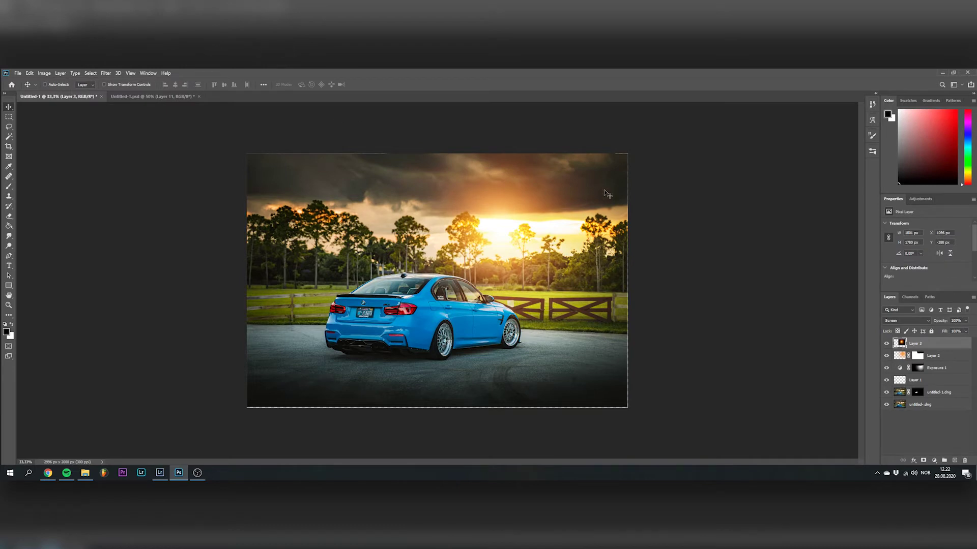
Set the sun glow layer's blend mode to Normal and move the layer down over the car
left_click_drag(522, 227, 522, 235)
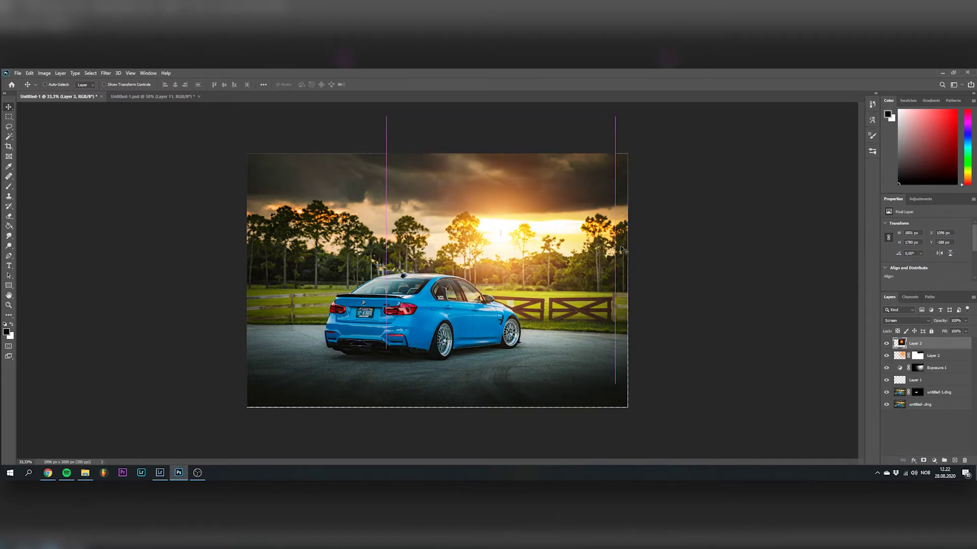
left_click(907, 321)
left_click(911, 280)
left_click_drag(562, 235, 529, 272)
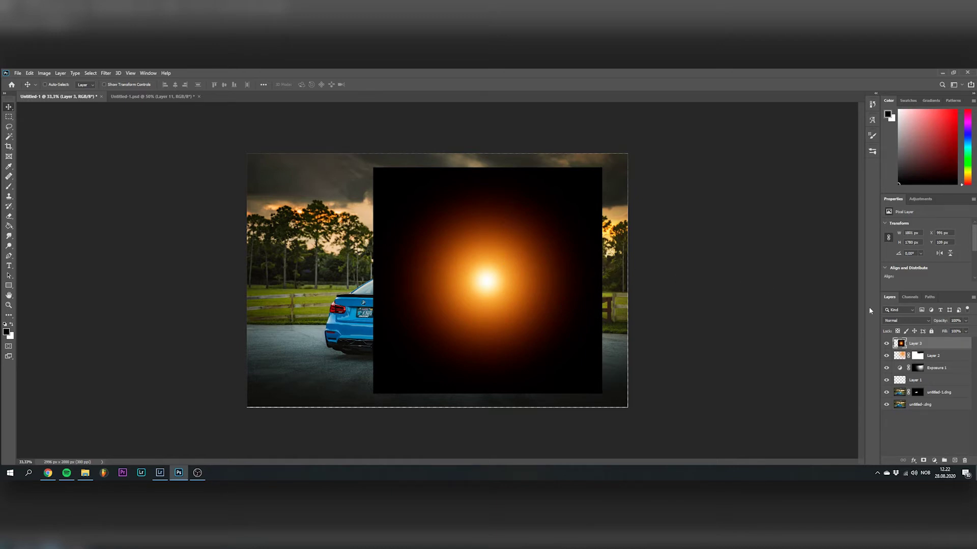
Set the sun glow layer to Screen mode and position its bright centre over the sunset at the lower edge of the clouds
left_click(910, 321)
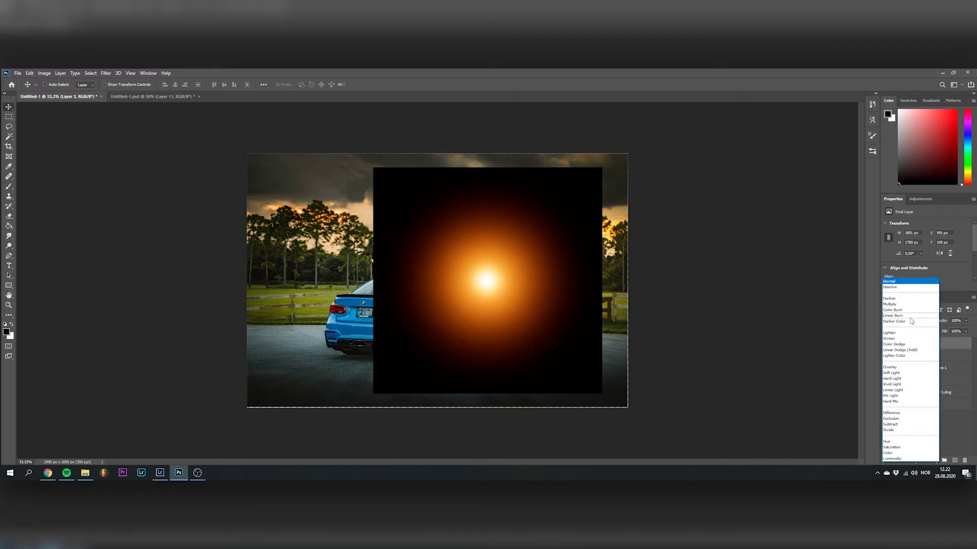
left_click(888, 336)
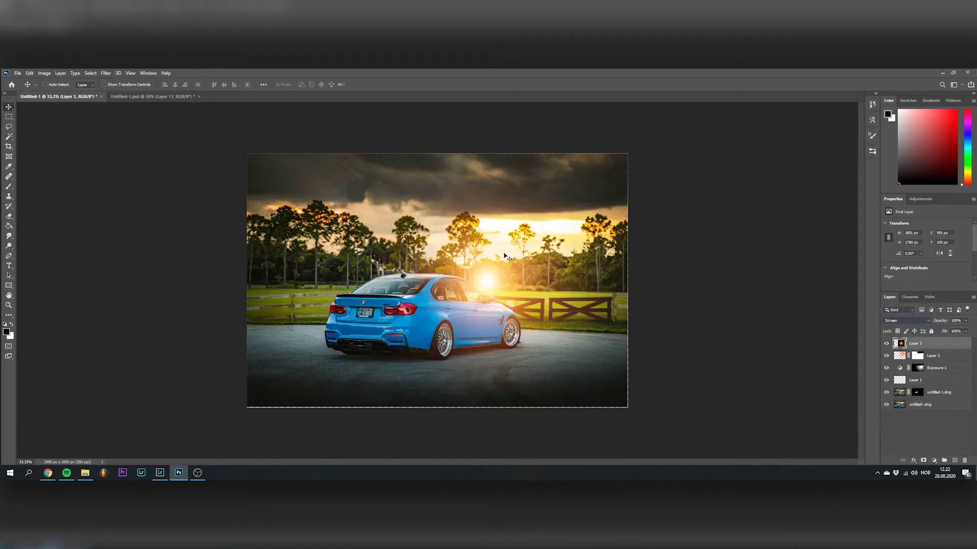
left_click_drag(505, 257, 527, 196)
left_click(904, 321)
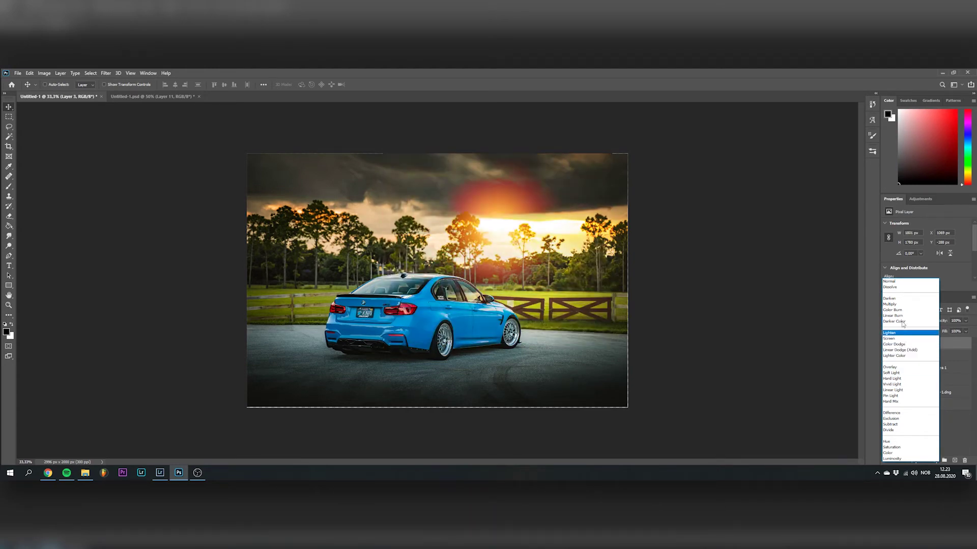
left_click(895, 338)
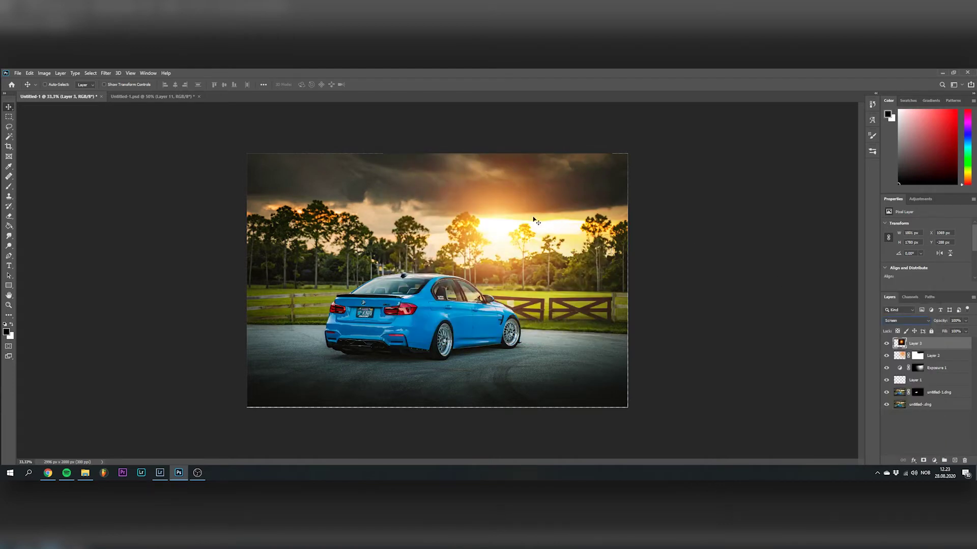
left_click_drag(534, 219, 517, 231)
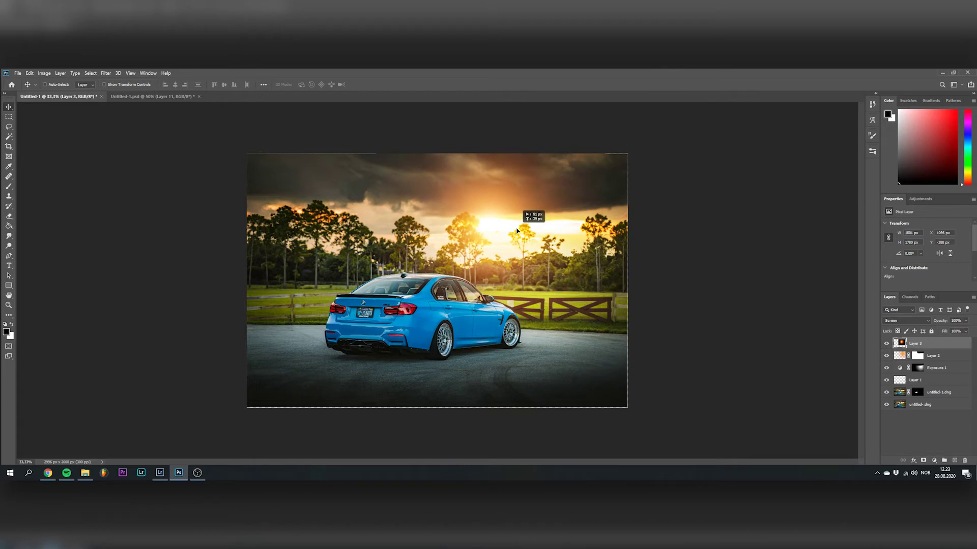
left_click_drag(517, 230, 529, 234)
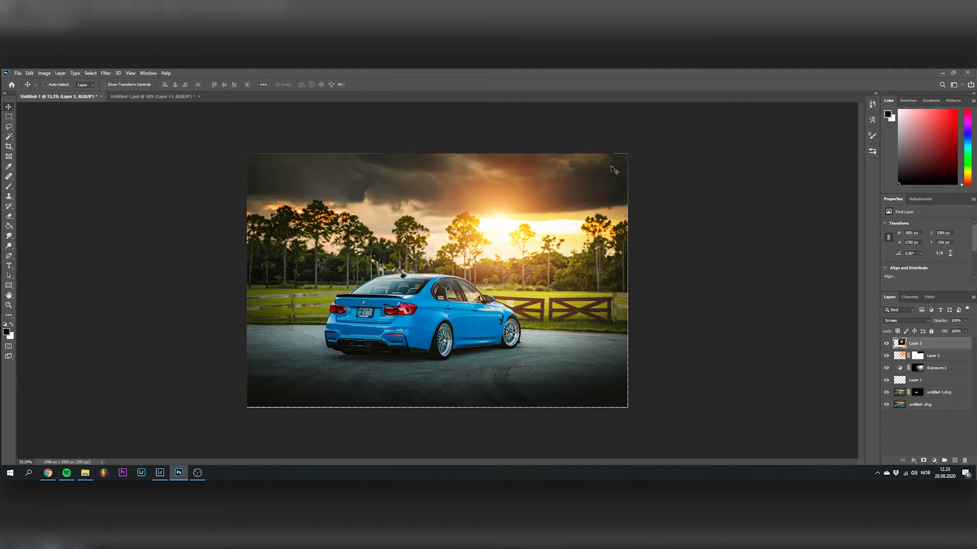
Erase the sun glow layer's outer edge along the right side of the photo with an enlarged soft round eraser
key("e")
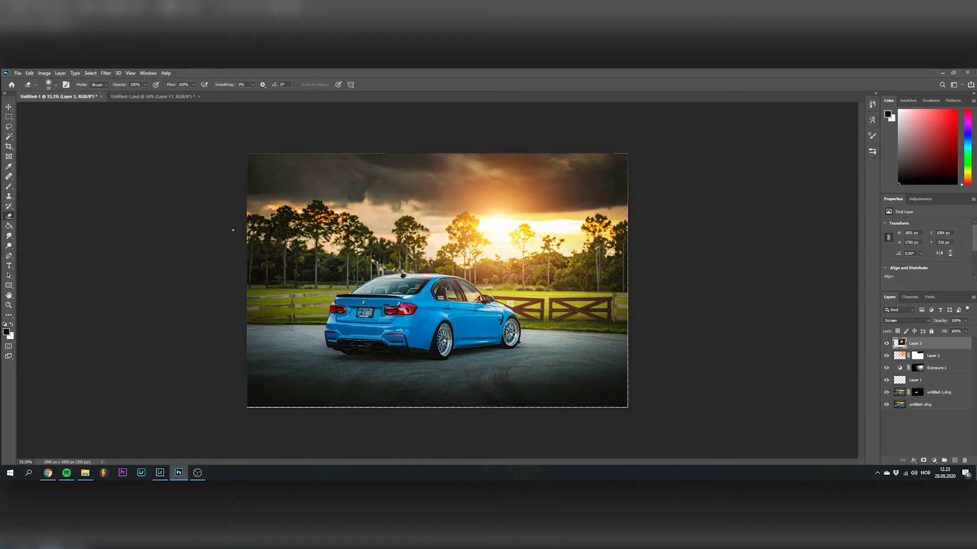
right_click(605, 288)
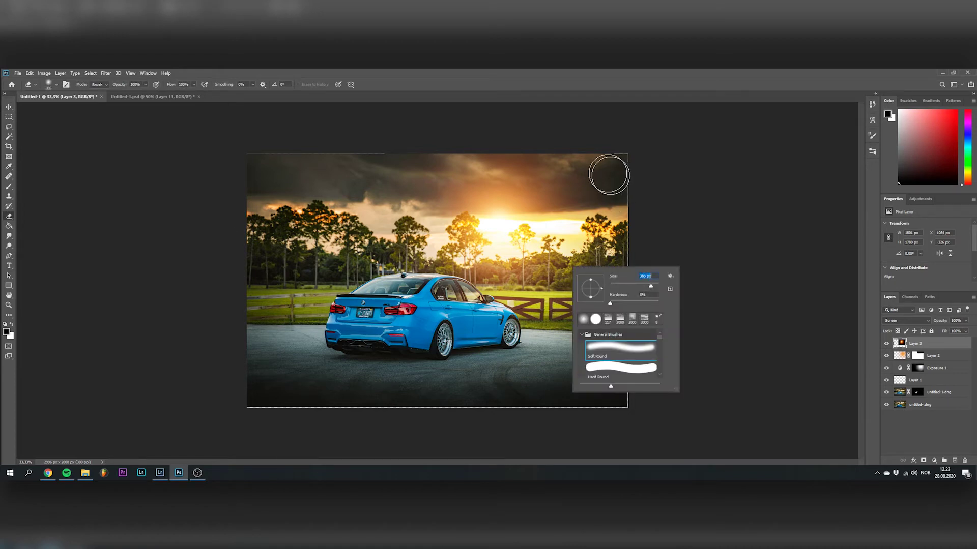
mouse_move(607, 163)
left_mouse_down()
mouse_move(623, 241)
mouse_move(620, 186)
mouse_move(609, 292)
mouse_move(600, 326)
left_mouse_up()
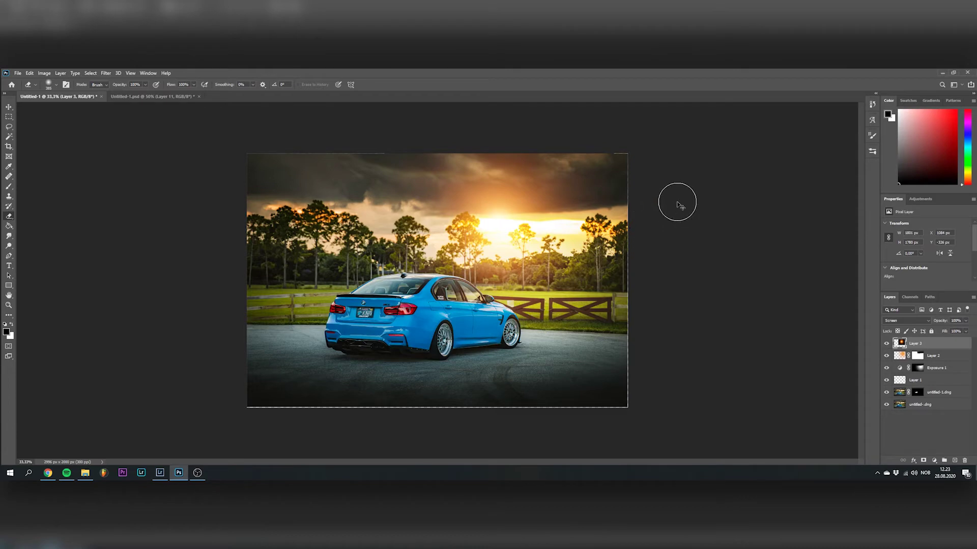
Examine the sun glow layer's edges up close, loading the layer's outline as a selection to reveal its extent
key("ctrl+plus")
key("ctrl+plus")
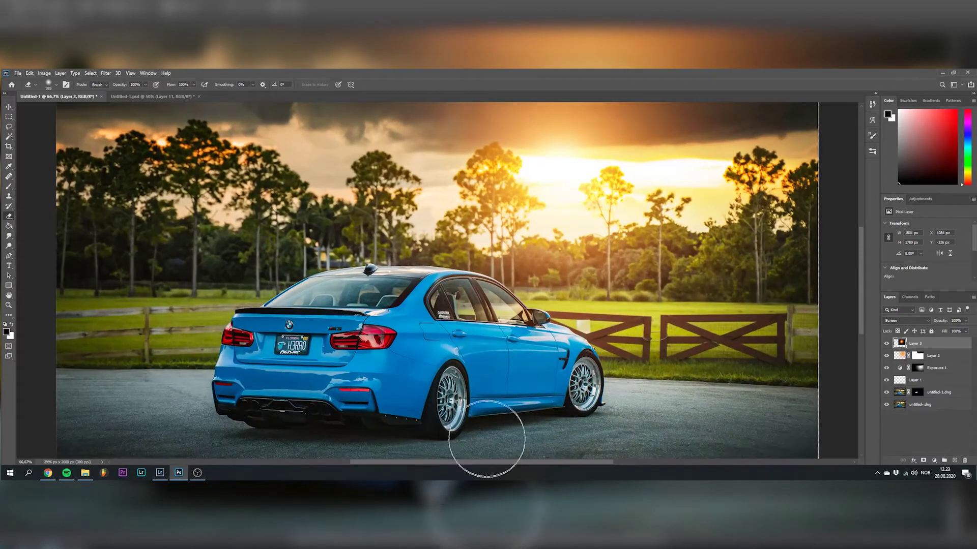
left_click_drag(494, 462, 580, 463)
scroll(559, 396, "up", 3)
scroll(536, 344, "up", 2)
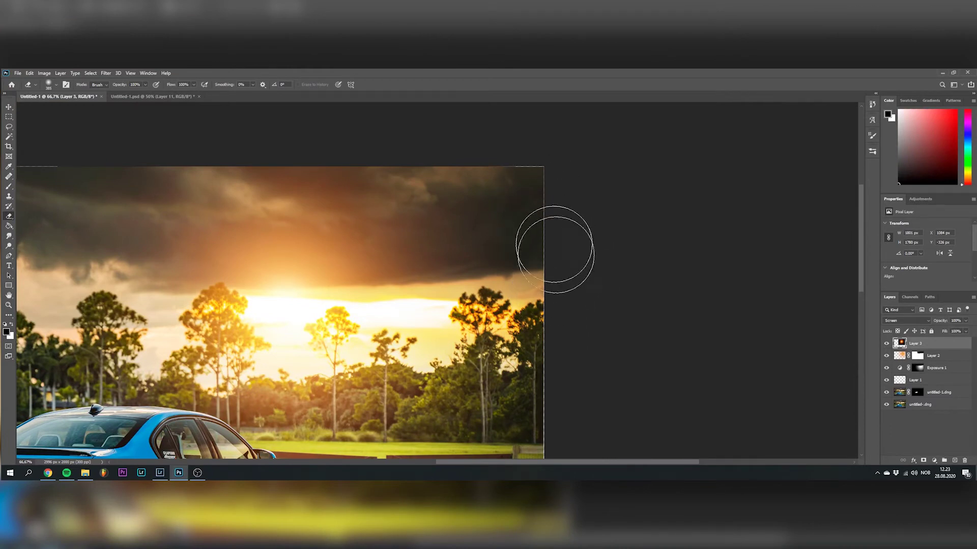
scroll(442, 466, "left", 1)
scroll(442, 466, "left", 6)
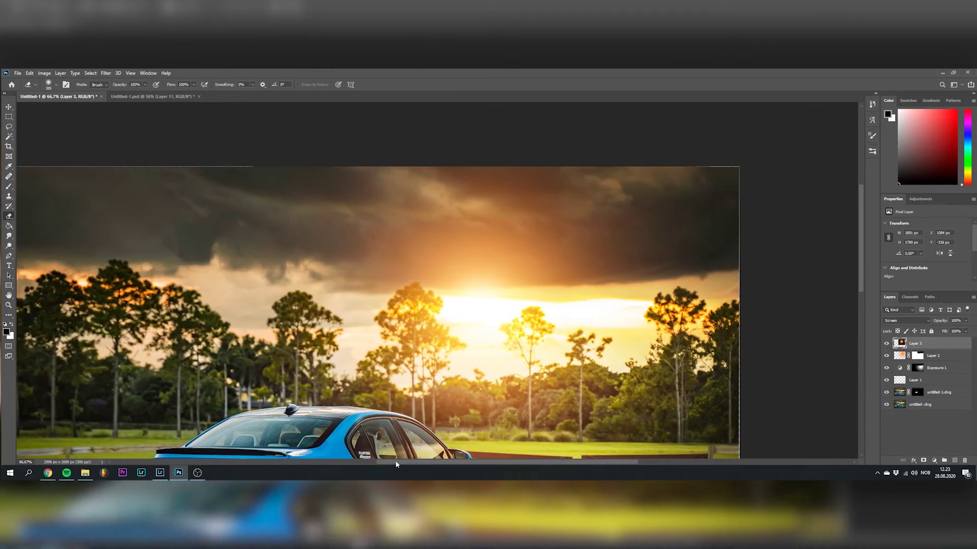
left_click(901, 344, "ctrl")
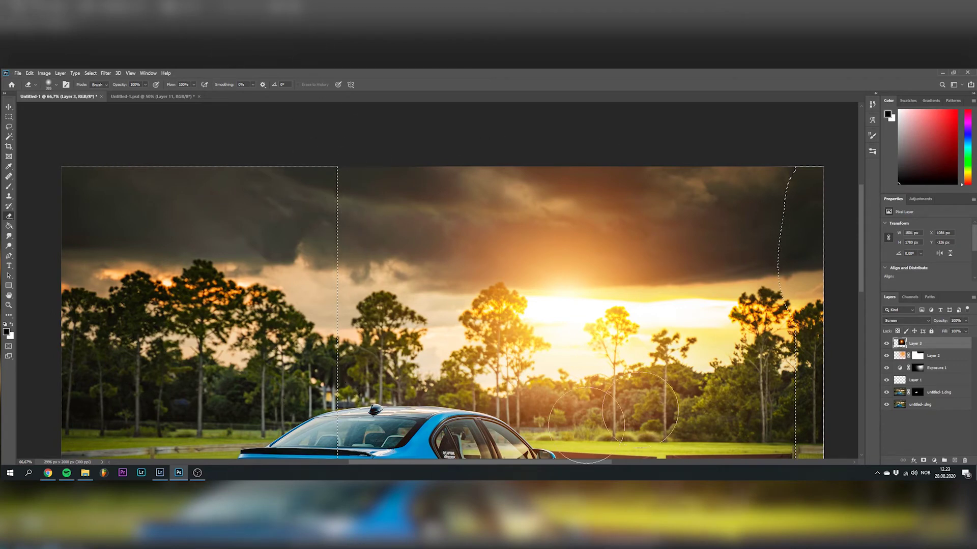
scroll(862, 257, "down", 3)
left_click_drag(861, 254, 863, 257)
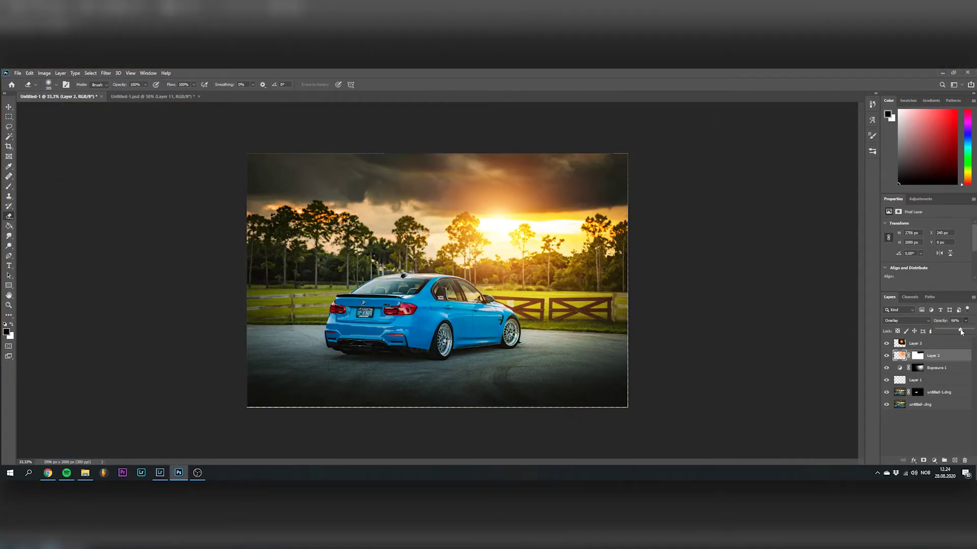
Review the Exposure layer's opacity, and add a new empty layer above the sun glow layer
left_click(937, 370)
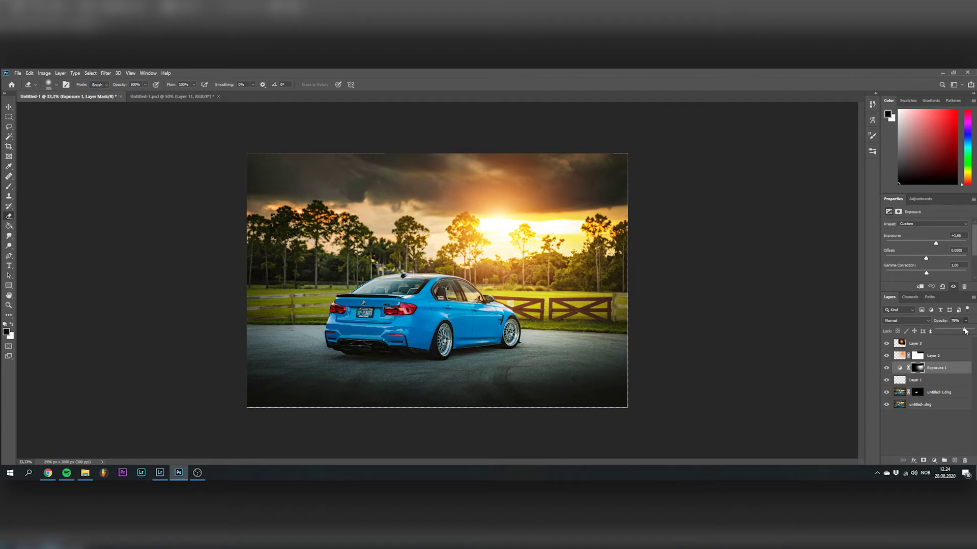
left_click(921, 344)
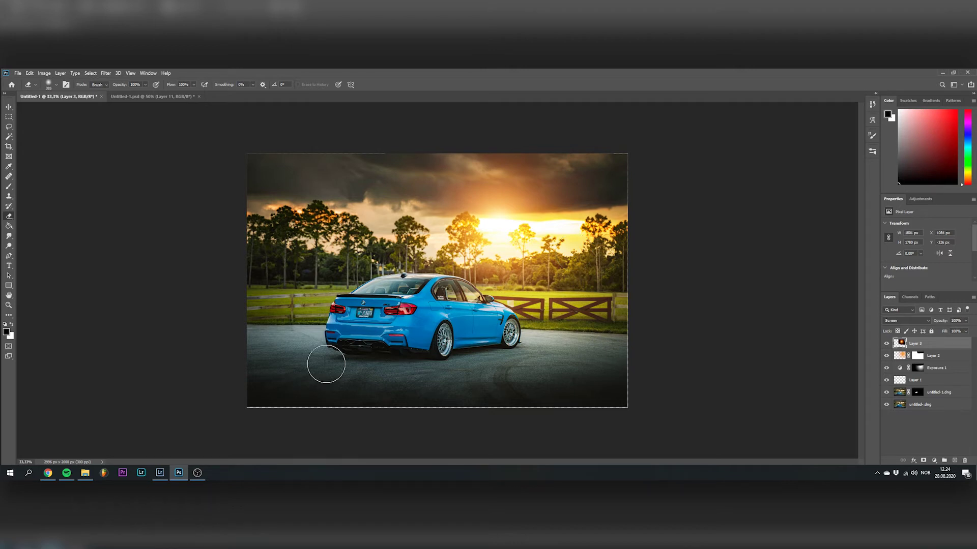
key("ctrl+shift+n")
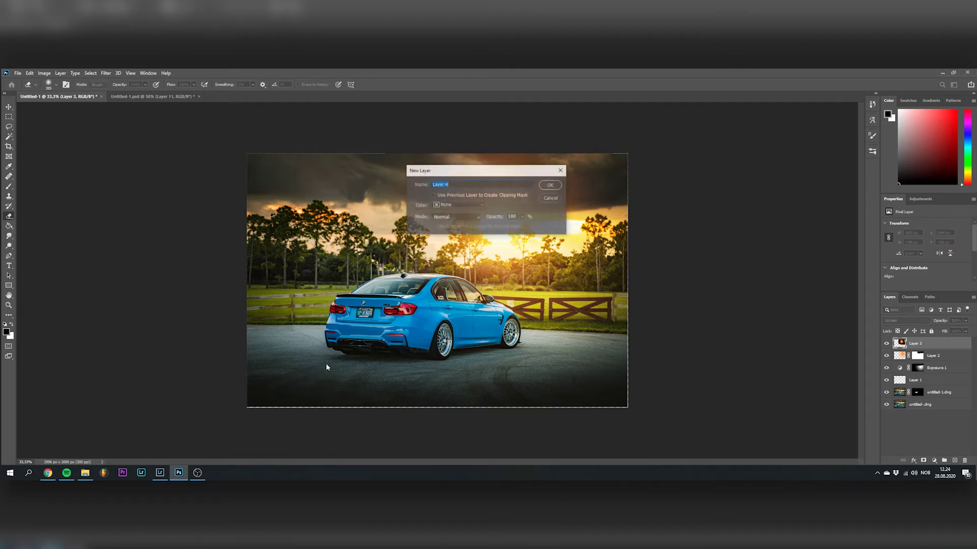
key("Return")
Try to outline the car's right tail light with the Lasso tool on the new layer
key("ctrl+plus")
key("ctrl+plus")
key("ctrl+plus")
key("ctrl+plus")
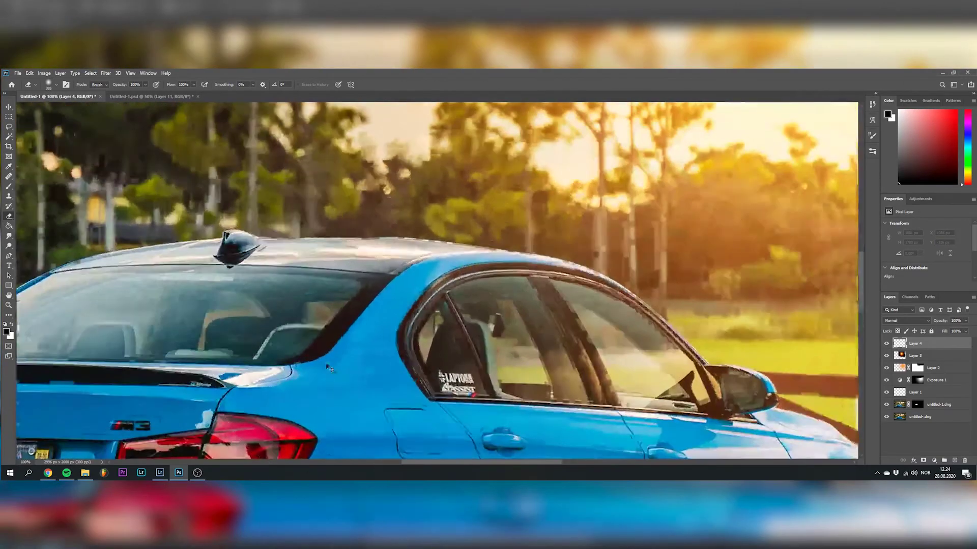
scroll(520, 457, "down", 3)
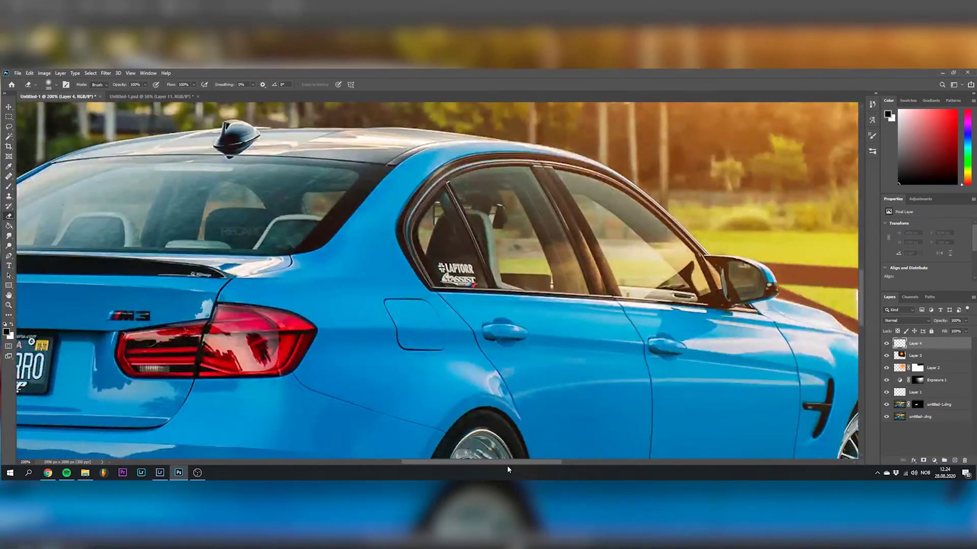
left_click_drag(520, 462, 445, 465)
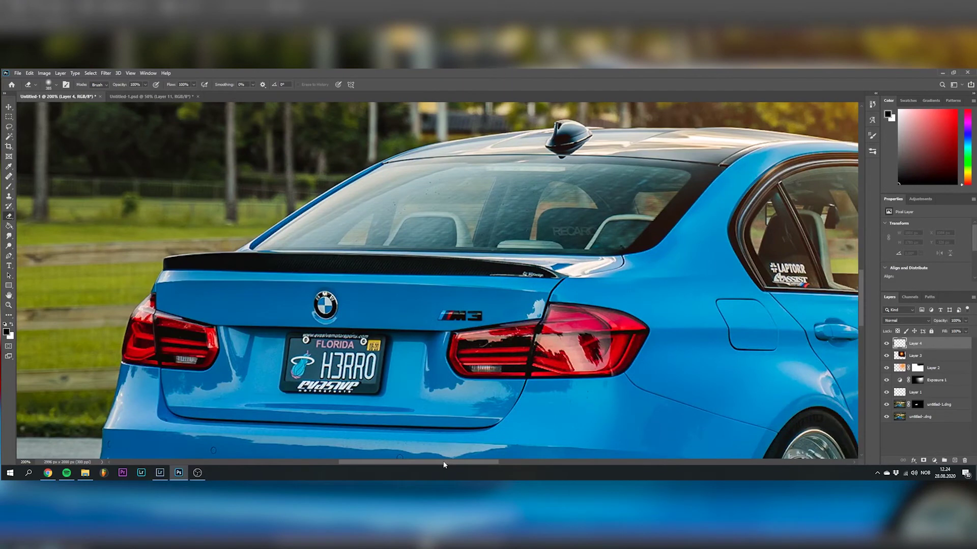
scroll(565, 391, "down", 1)
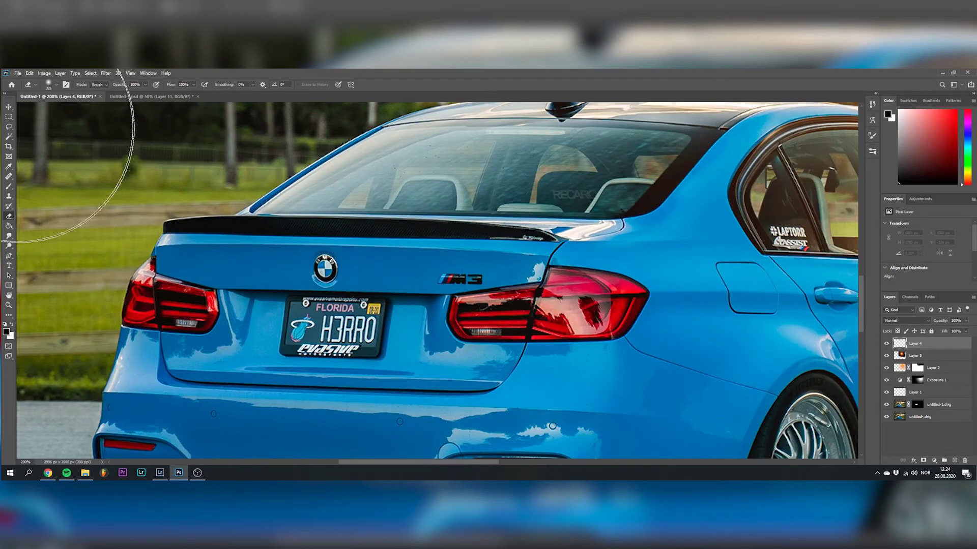
left_click(8, 127)
mouse_move(502, 324)
left_mouse_down()
mouse_move(594, 334)
mouse_move(622, 321)
mouse_move(609, 301)
left_mouse_up()
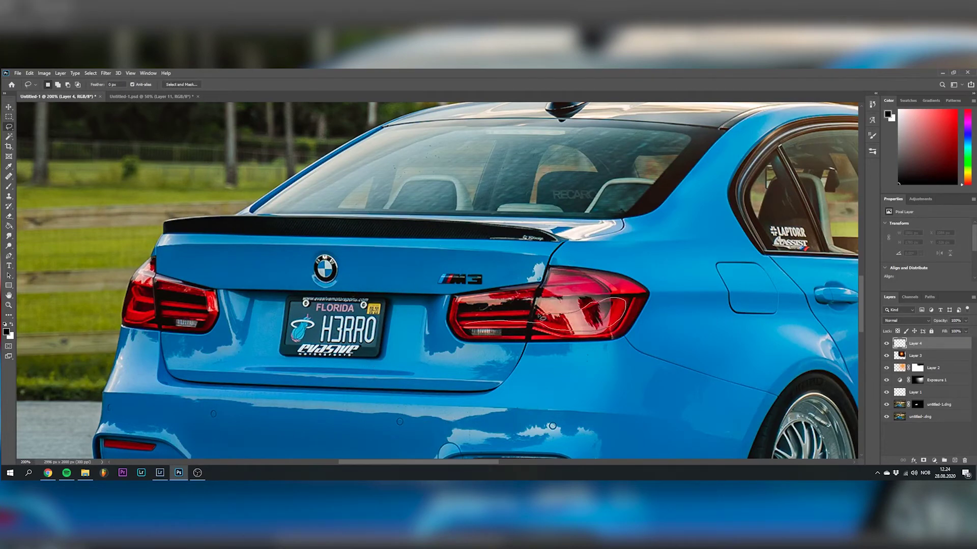
left_click_drag(542, 317, 459, 317)
Trace the lower light strip in the right tail light's inner section with the Pen tool and fill it with white
left_click(10, 256)
left_click(12, 324)
key("ctrl+plus")
key("ctrl+plus")
scroll(488, 315, "down", 2)
left_click(485, 306)
left_click(479, 310)
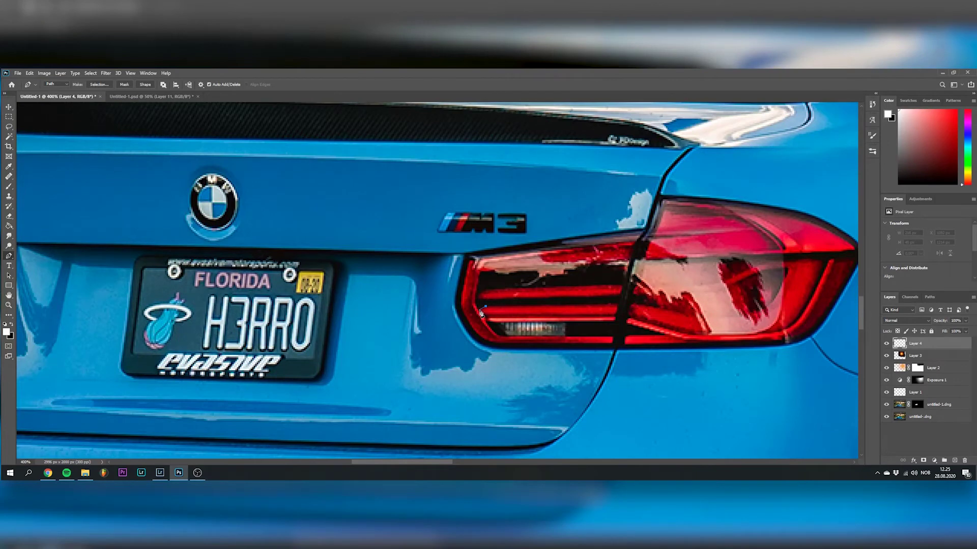
left_click(483, 315)
left_click(615, 315)
left_click(618, 304)
left_click(485, 306)
right_click(542, 309)
left_click(567, 169)
Trace the upper light strip in the right tail light's inner section and fill it with white
left_click(9, 256)
left_click(486, 289)
left_click(477, 297)
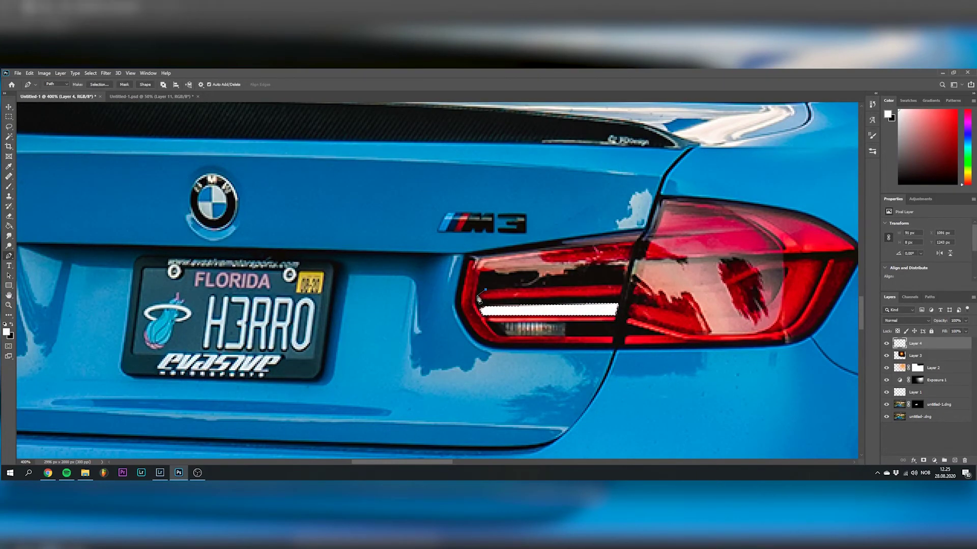
left_click(589, 295)
left_click(620, 294)
left_click(622, 285)
left_click(485, 289)
right_click(533, 290)
left_click(558, 322)
left_click(552, 292)
Trace the lower and outer edge of the curved light bar in the right tail light's outer section with the Pen tool
left_click_drag(432, 462, 462, 463)
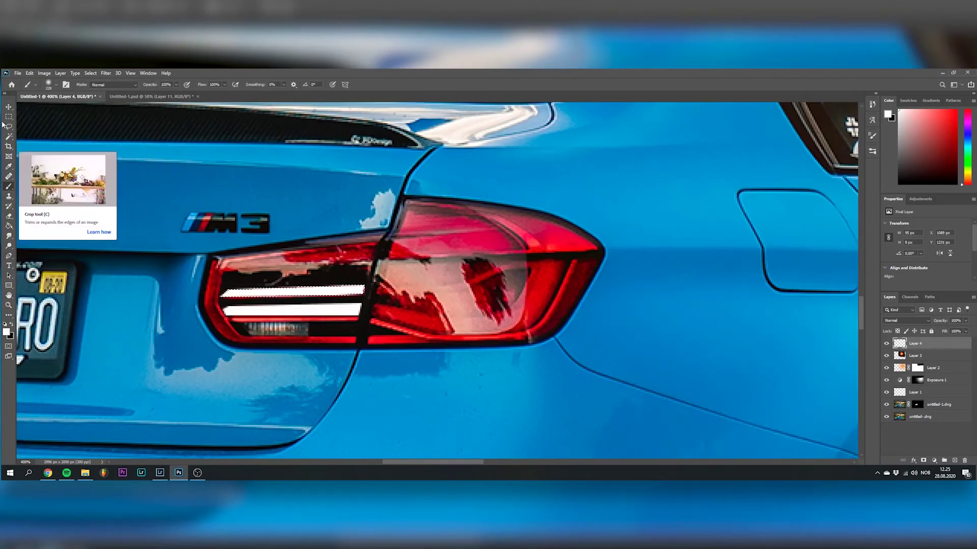
left_click(9, 256)
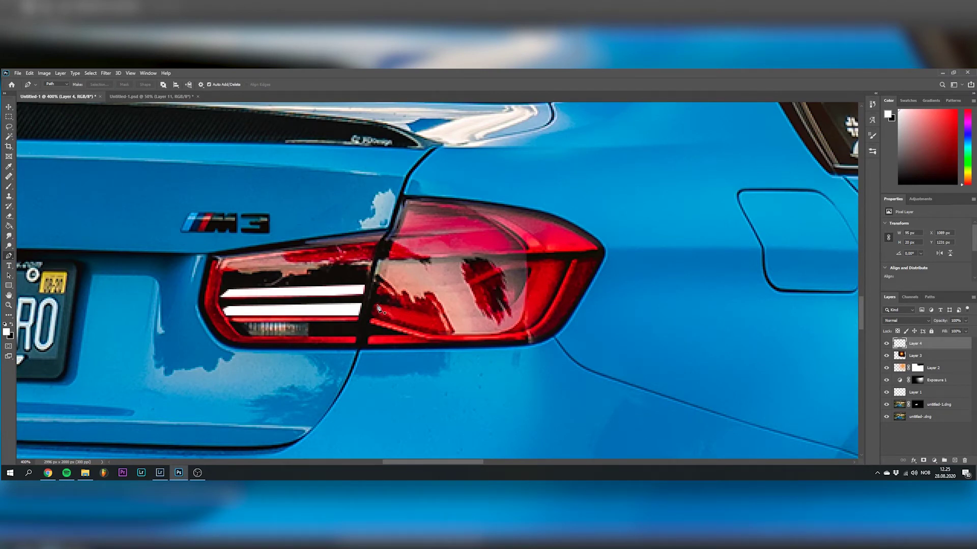
left_click(377, 306)
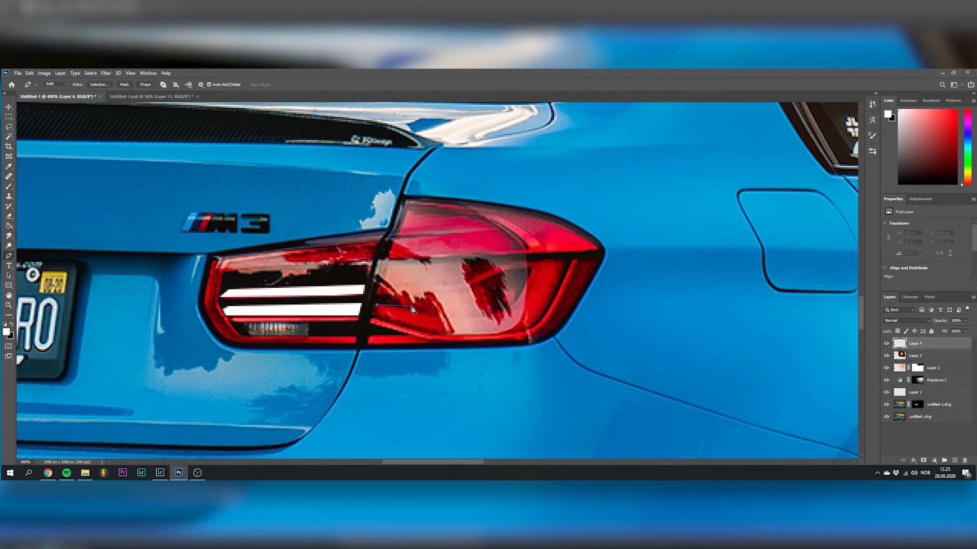
left_click(431, 316)
key("ctrl+z")
left_click_drag(498, 312, 541, 294)
left_click_drag(535, 303, 552, 266)
left_click(499, 313, "alt")
left_click(372, 315)
left_click(426, 333)
left_click(517, 333)
left_click_drag(543, 310, 552, 293)
left_click(565, 269)
left_click(565, 259)
Complete the path around the upper arm and inner edge of the curved light bar, and fill the shape with white
left_click(513, 260)
left_click(477, 274)
left_click(435, 285)
left_click(379, 282)
left_click(377, 293)
left_click(445, 294)
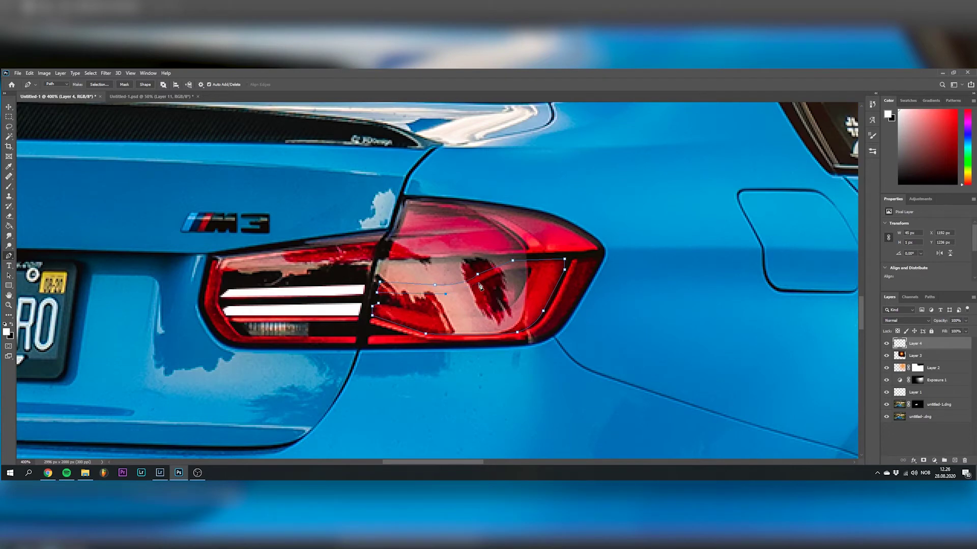
left_click(503, 271)
left_click_drag(479, 283, 505, 309)
left_click(530, 267)
right_click(549, 316)
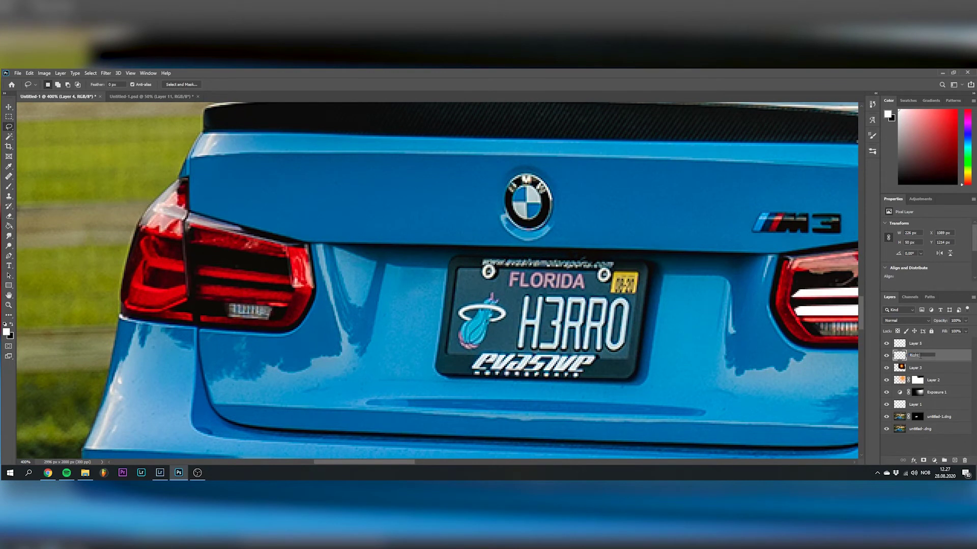
Name the layer holding the right light shapes Right RL and add a new layer named Left RL above it
key("ctrl+shift+alt+n")
type("L")
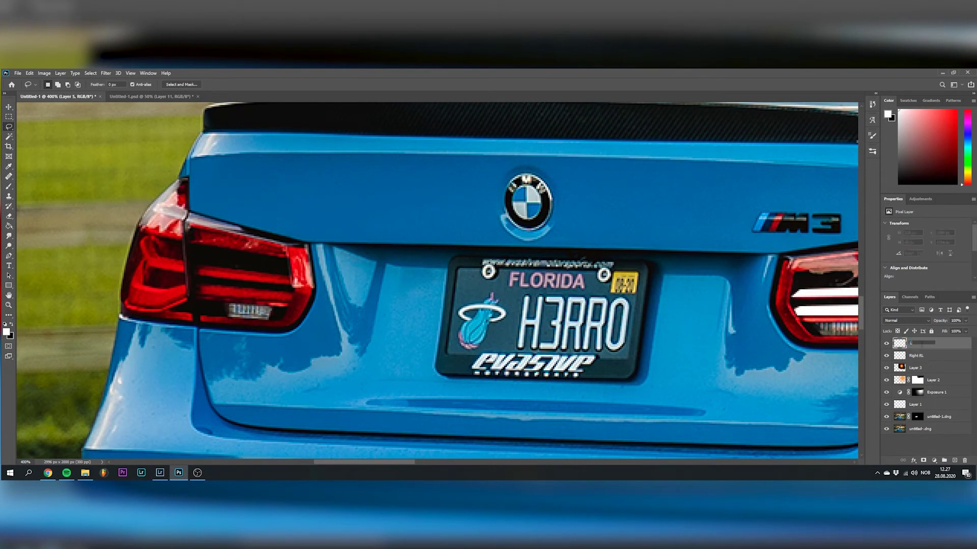
type("eft RL")
key("Return")
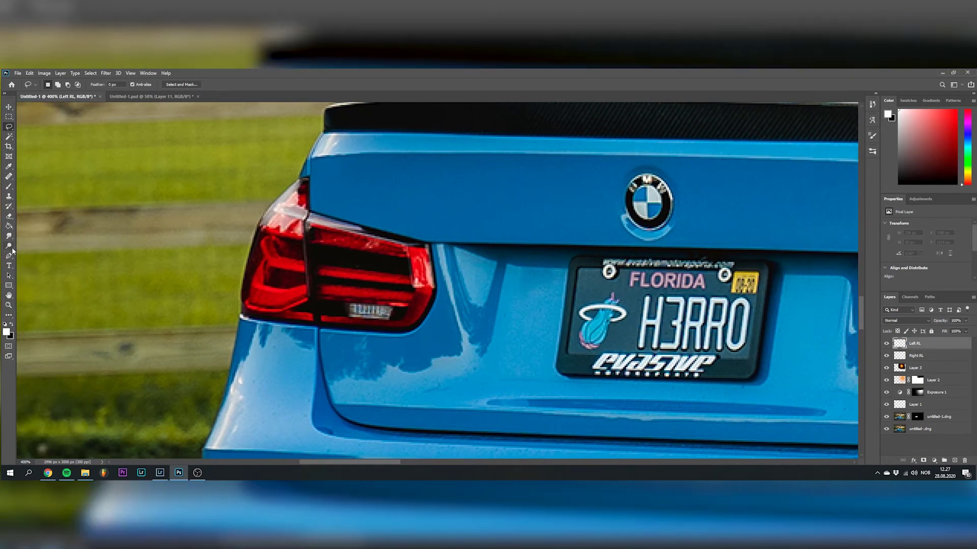
Trace the lower light strip in the left tail light's inner section on the Left RL layer and fill it with white
left_click(411, 300)
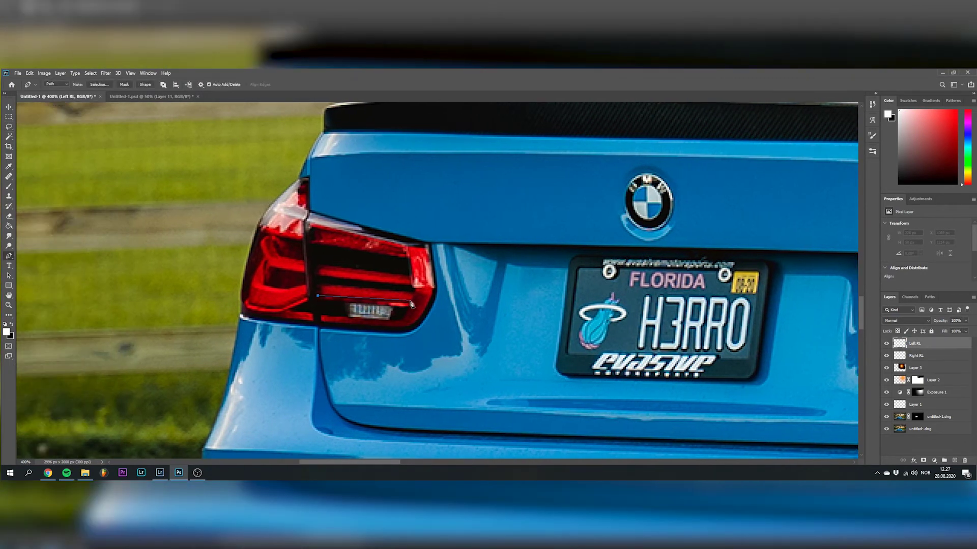
left_click(416, 294)
left_click(323, 286)
left_click(317, 296)
right_click(349, 288)
left_click(371, 322)
key("Return")
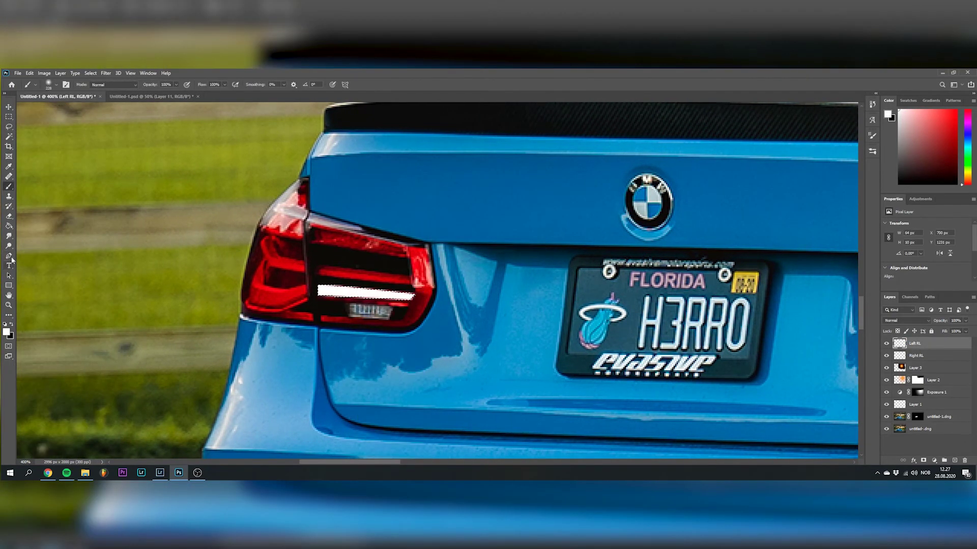
Trace the upper light strip in the left tail light's inner section and fill it with white
key("p")
left_click(316, 263)
left_click(315, 274)
left_click_drag(411, 285, 432, 289)
left_click(409, 276)
left_click(316, 264)
right_click(351, 271)
left_click(373, 305)
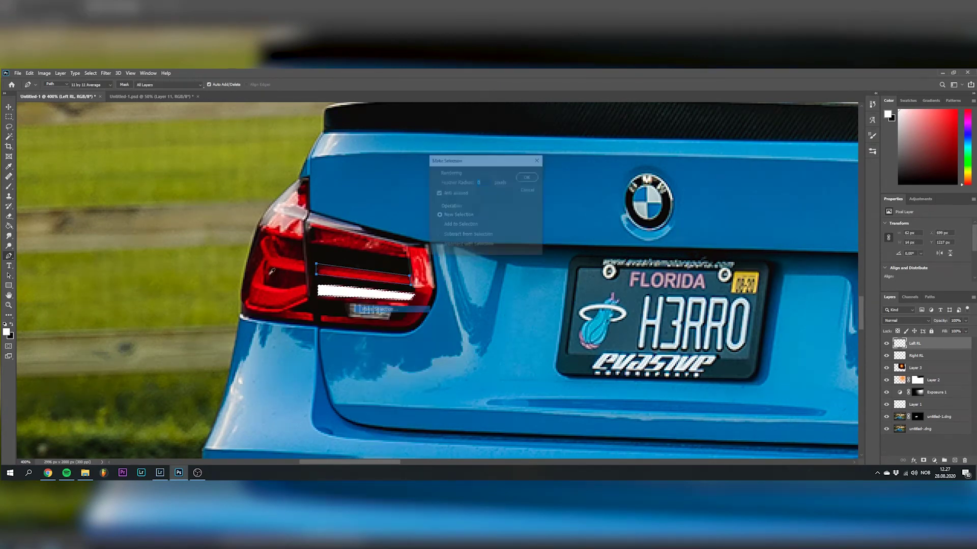
key("Return")
key("alt+BackSpace")
Trace the inner edge of the C-shaped light bar in the left tail light's outer section with the Pen tool
scroll(402, 295, "left", 2)
left_click(403, 295)
left_click(402, 294)
left_click(383, 289)
left_click(356, 284)
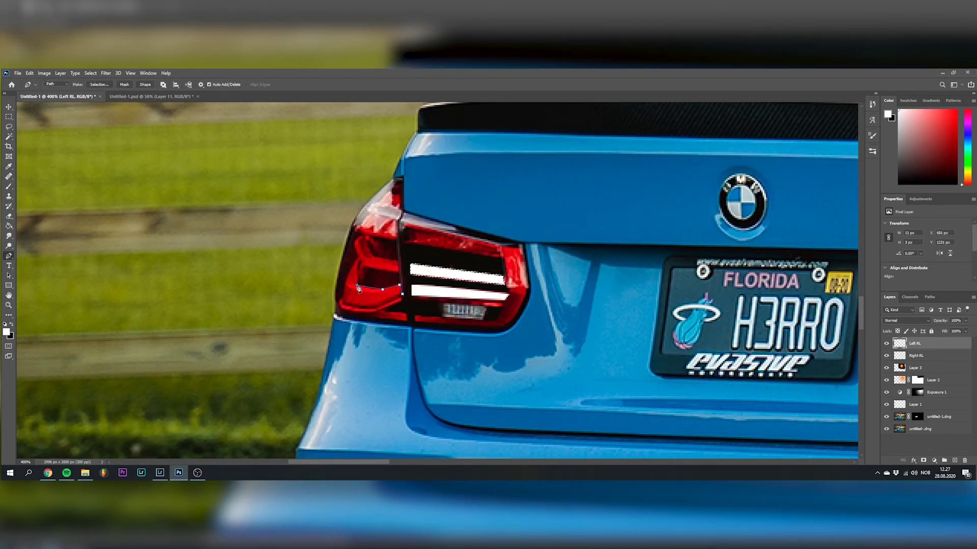
left_click(358, 270)
left_click(364, 267)
left_click(398, 267)
left_click(396, 260)
left_click(372, 256)
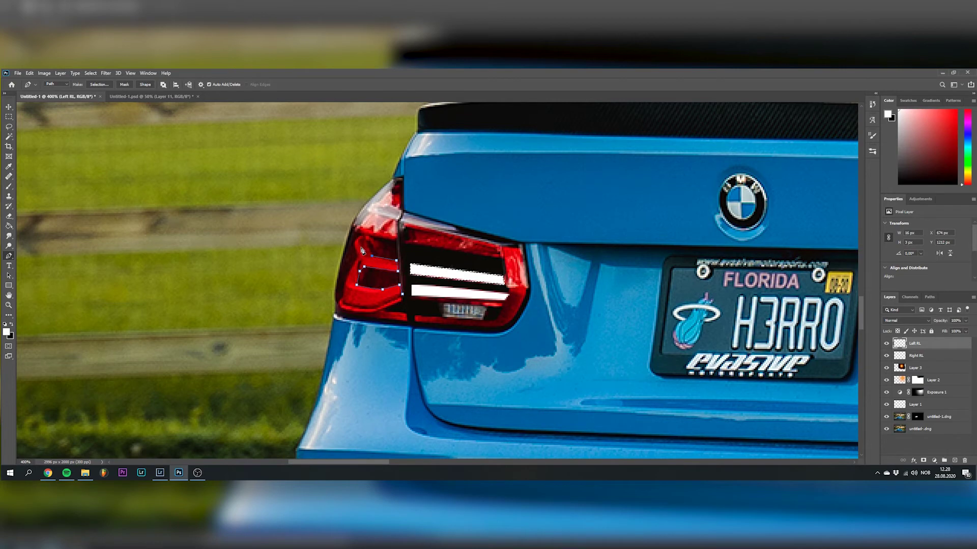
Close the path around the C-shaped bar's outer edge, paint the resulting selection white and deselect it
left_click_drag(360, 248, 355, 243)
left_click(339, 282)
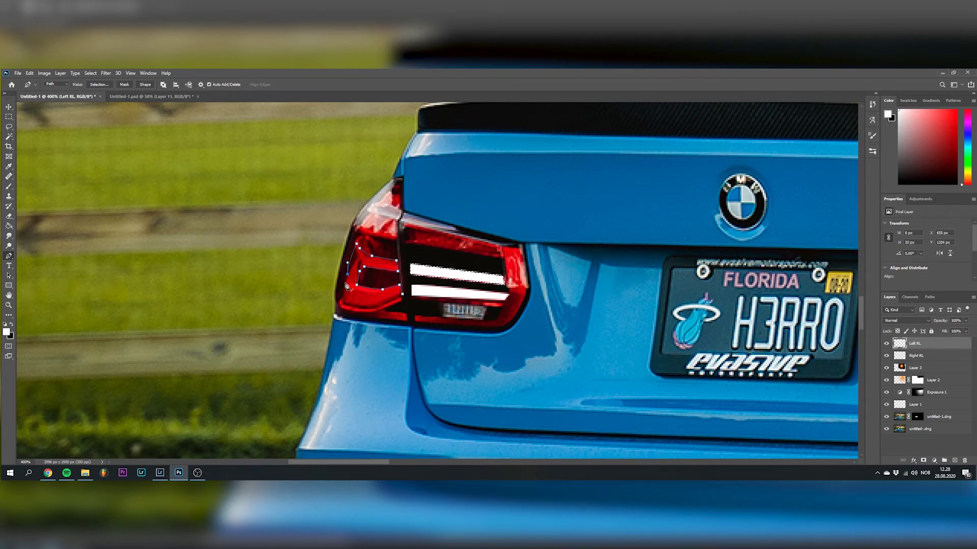
left_click(342, 299)
left_click(345, 317)
left_click(347, 307)
left_click(376, 309)
left_click(402, 294)
right_click(409, 290)
left_click(431, 322)
key("Return")
key("b")
left_click(356, 285)
key("ctrl+d")
key("l")
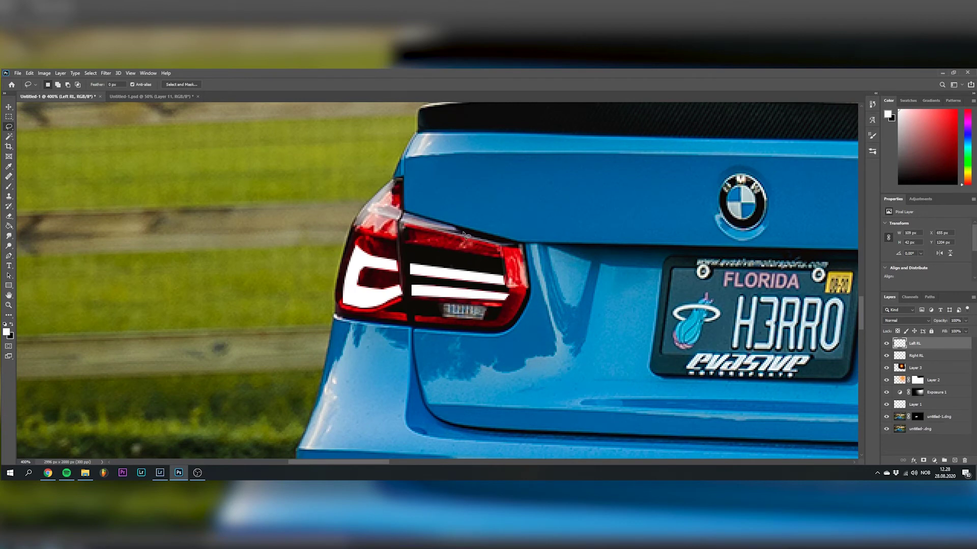
Open a Hue/Saturation adjustment for the Left RL layer and turn on Colorize
key("ctrl+minus")
key("ctrl+minus")
key("ctrl+minus")
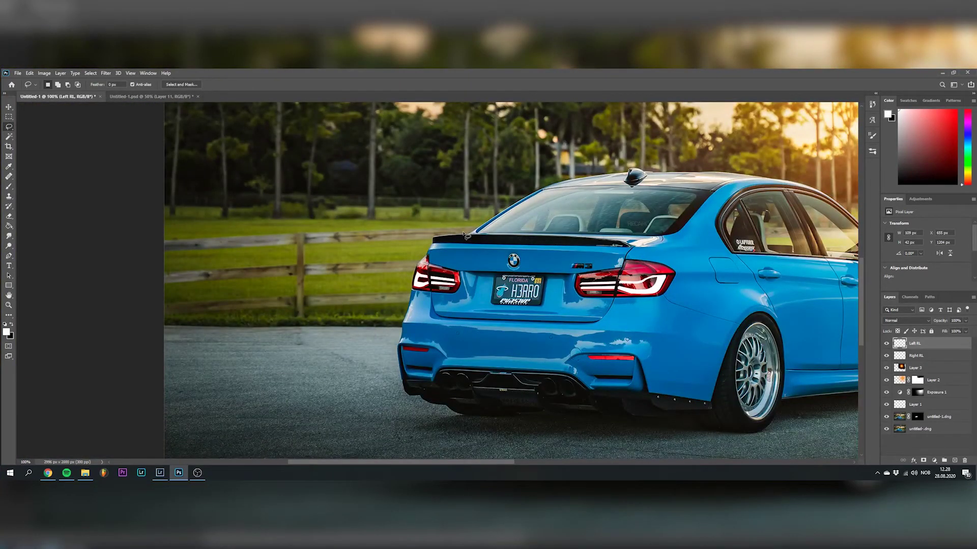
key("ctrl+plus")
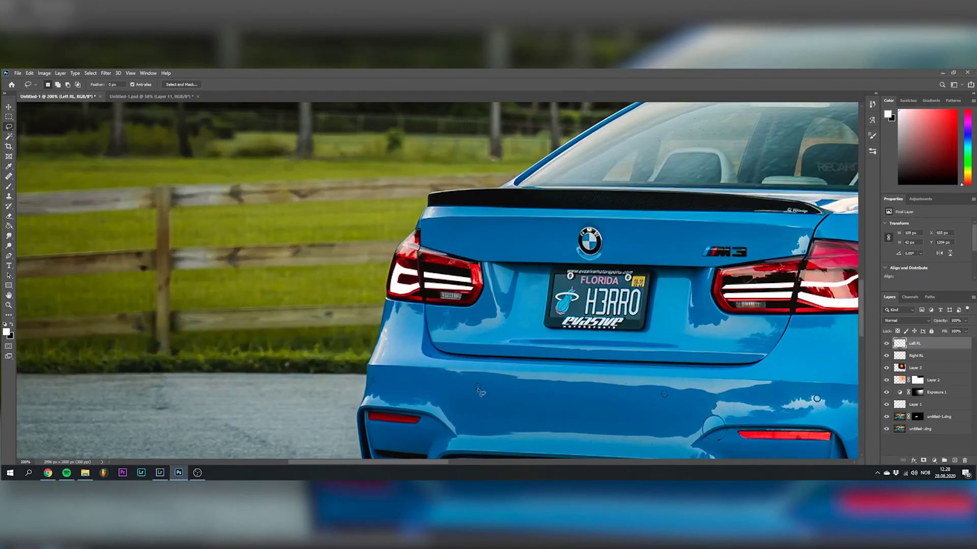
left_click_drag(406, 462, 452, 462)
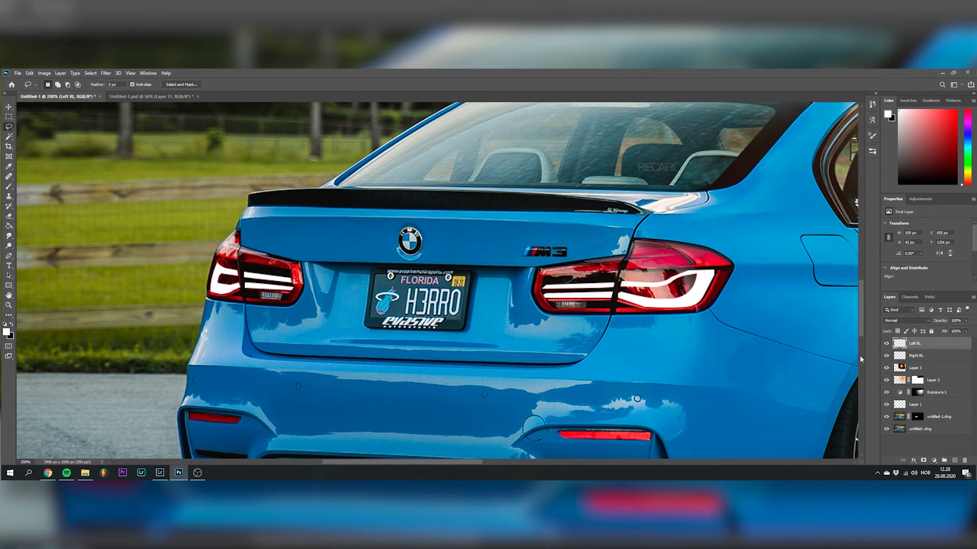
key("ctrl+u")
left_click_drag(719, 228, 697, 206)
left_click(767, 300)
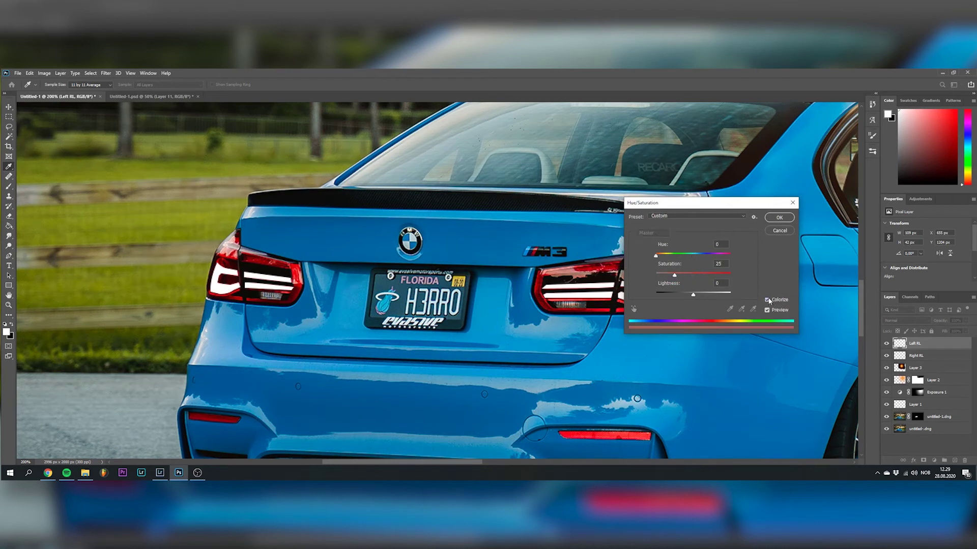
Try a green tint on the left light shapes with Hue 129, Saturation 72 and Lightness -37
left_click_drag(677, 275, 710, 275)
left_click_drag(656, 255, 682, 255)
left_click_drag(693, 295, 676, 296)
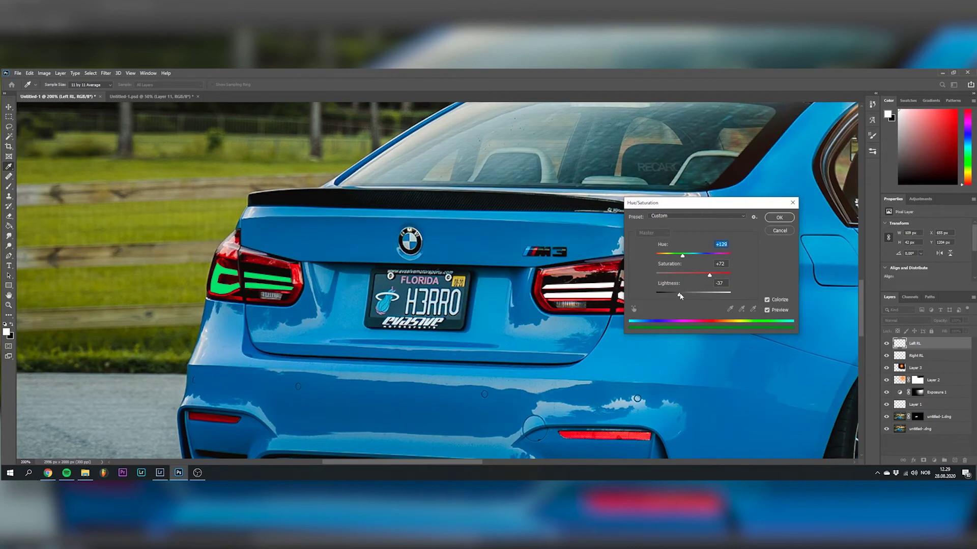
left_click_drag(680, 296, 680, 296)
Tint the left light shapes orange-red with Hue 17, Saturation 62 and Lightness -14, and apply the adjustment
left_click_drag(711, 211, 458, 277)
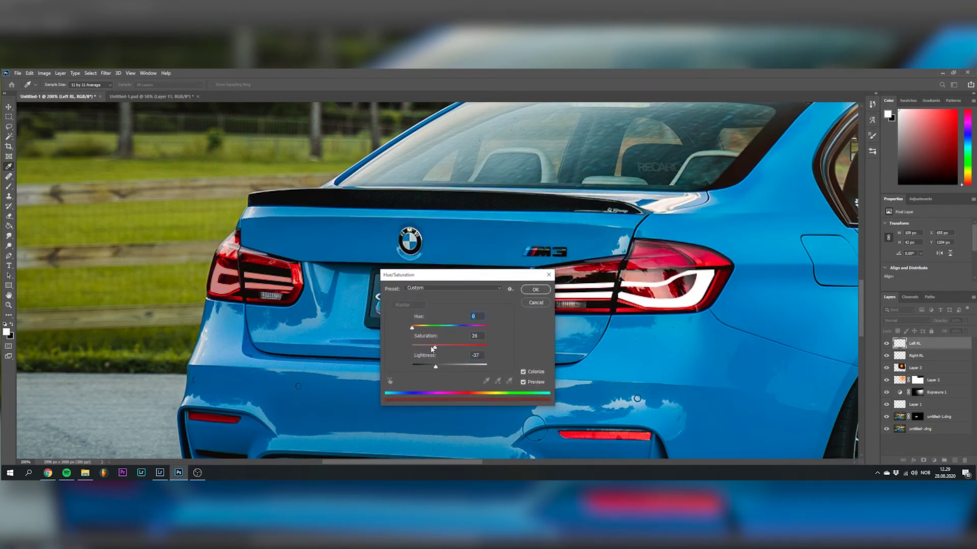
left_click_drag(436, 367, 444, 367)
left_click_drag(412, 327, 415, 327)
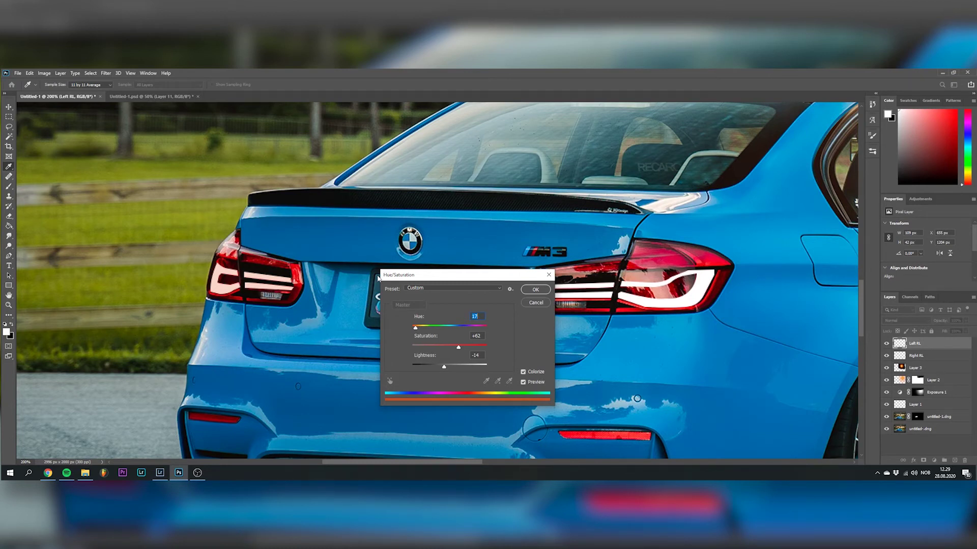
left_click(536, 290)
Colorize the Right RL layer through Hue/Saturation with Hue 17, Saturation 60 and Lightness -15
left_click(916, 356)
key("ctrl+u")
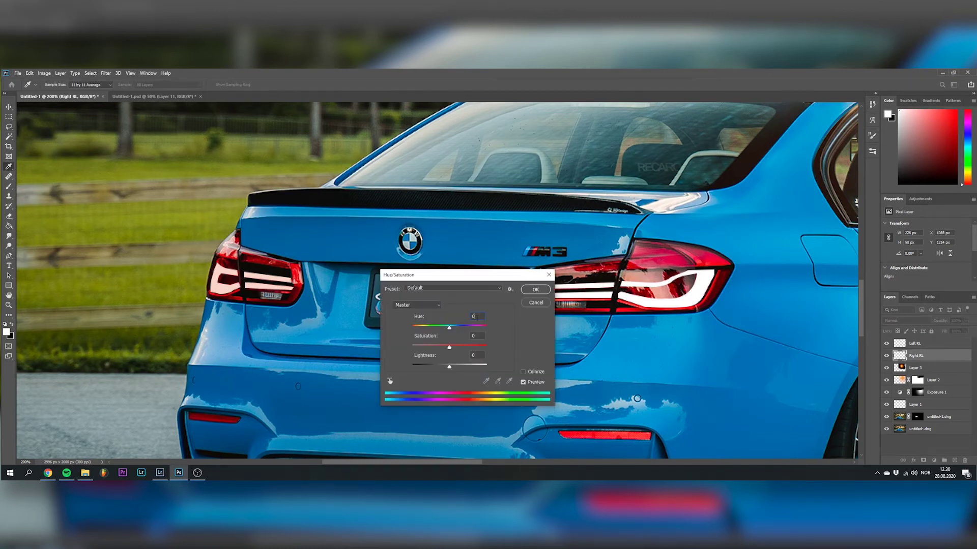
left_click(523, 372)
type("17")
key("Tab")
type("60")
key("Tab")
type("-15")
key("Return")
Add a pink Outer Glow in Screen mode to the Right RL layer
key("ctrl+minus")
key("ctrl+minus")
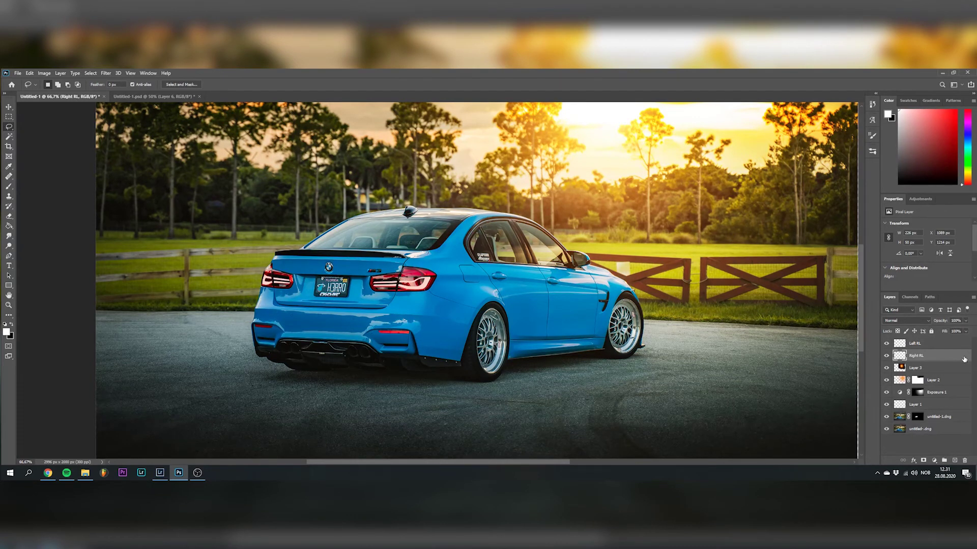
double_click(958, 355)
left_click_drag(591, 169, 602, 164)
left_click(564, 296)
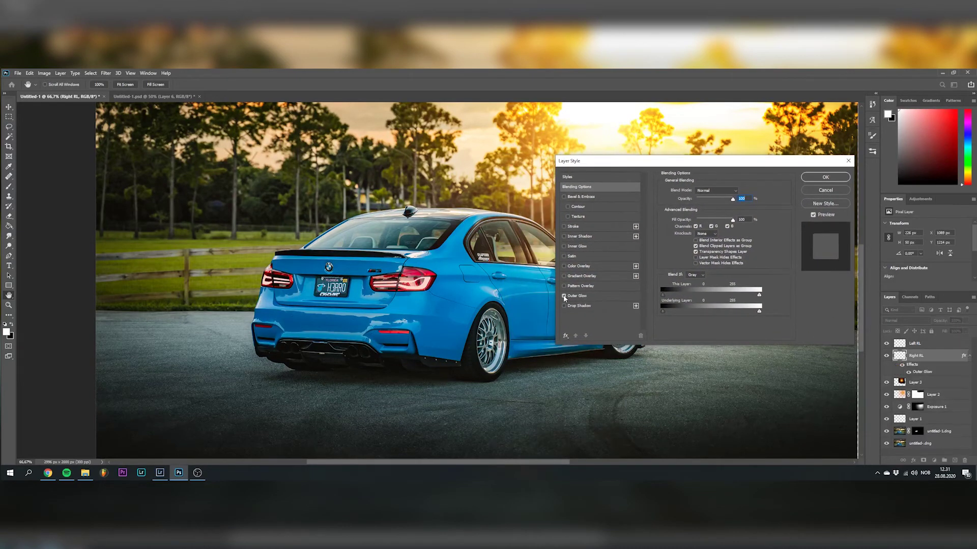
left_click(576, 296)
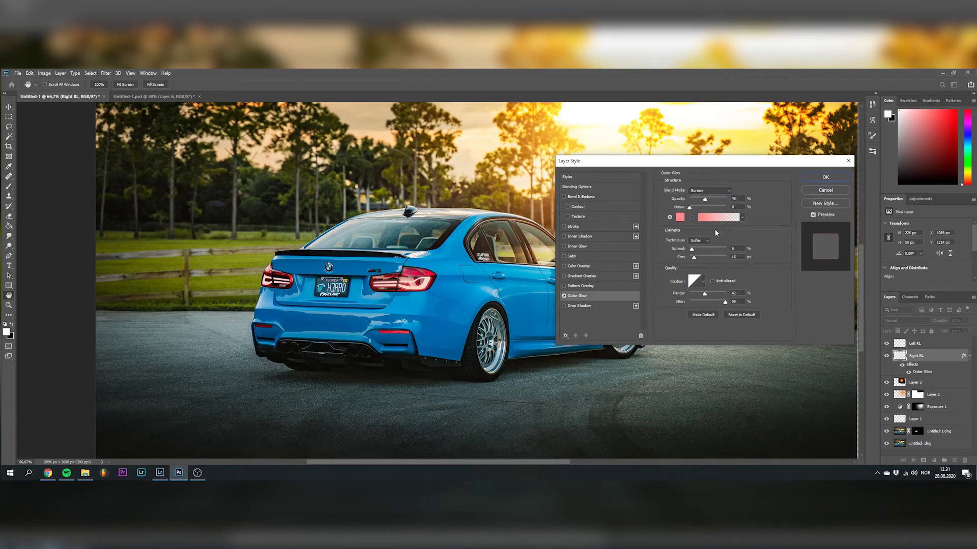
left_click(819, 179)
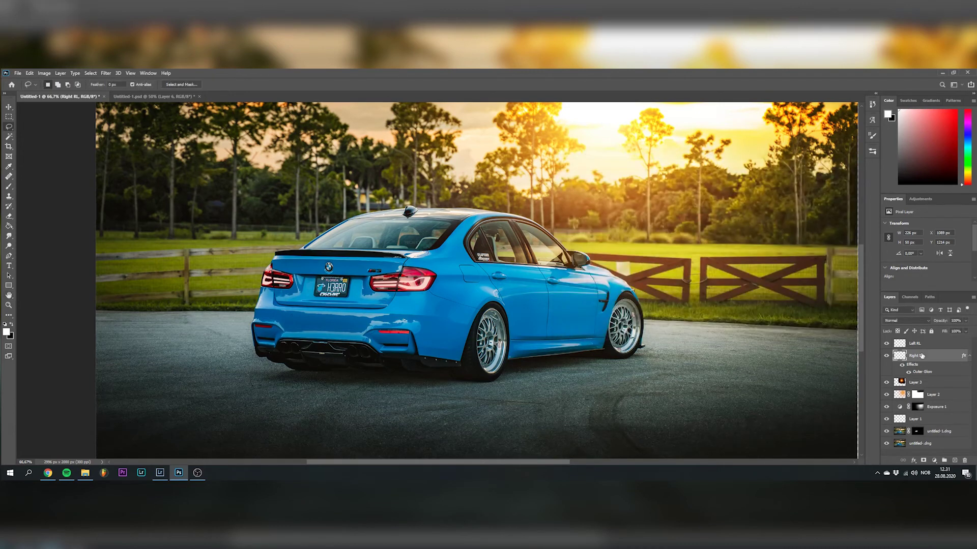
Copy the Right RL layer's style and paste it onto the Left RL layer
right_click(920, 356)
left_click(839, 316)
right_click(916, 344)
left_click(843, 326)
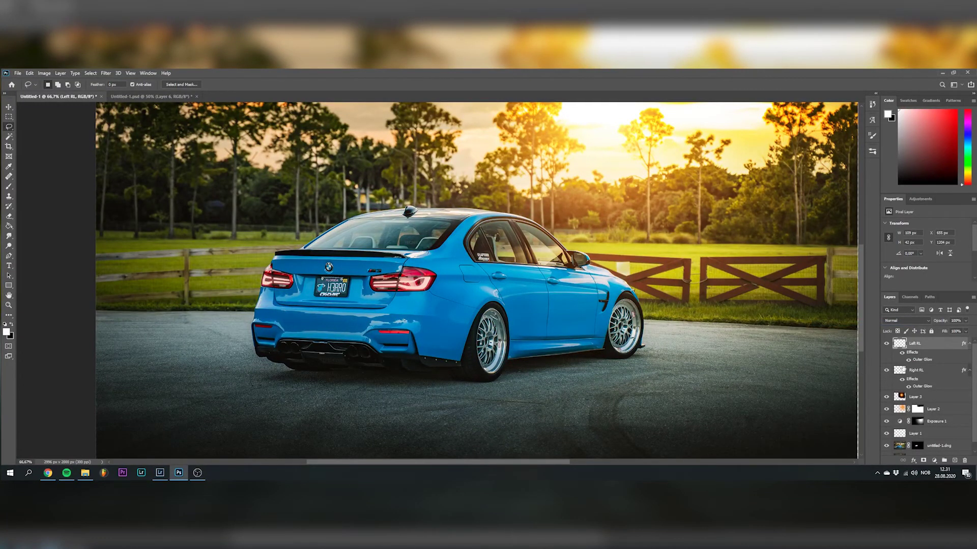
Add a new top layer in Screen blend mode and set up an enlarged soft round brush in bright red
key("ctrl+shift+n")
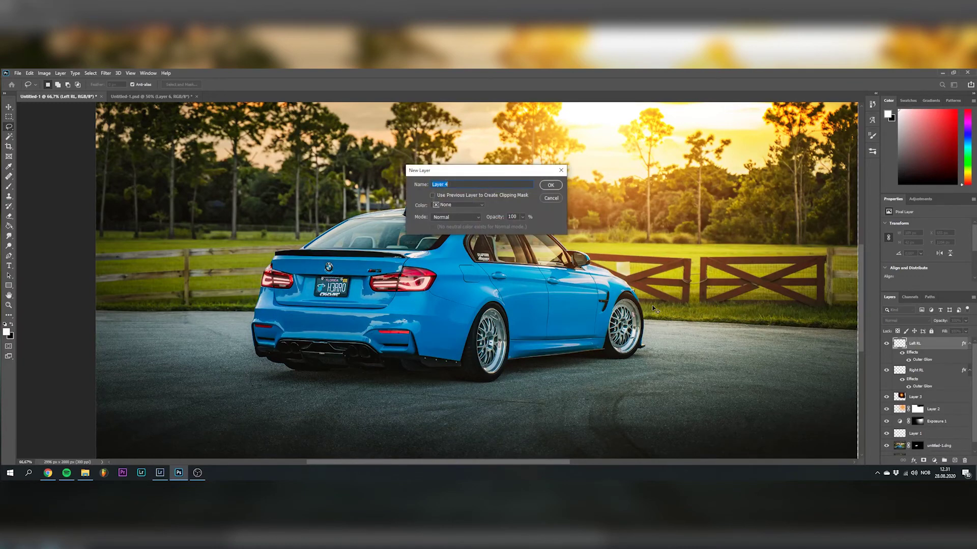
key("Return")
left_click(952, 124)
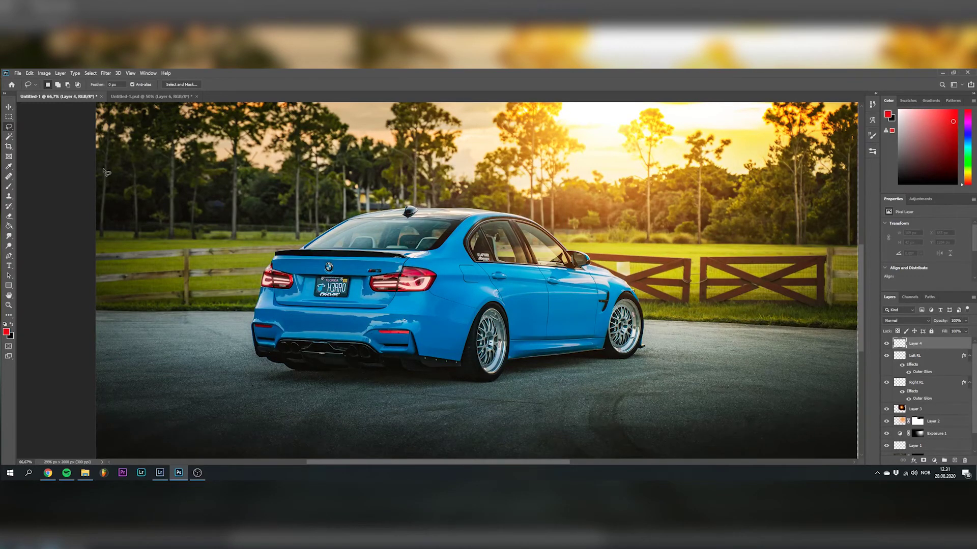
left_click(8, 187)
right_click(366, 288)
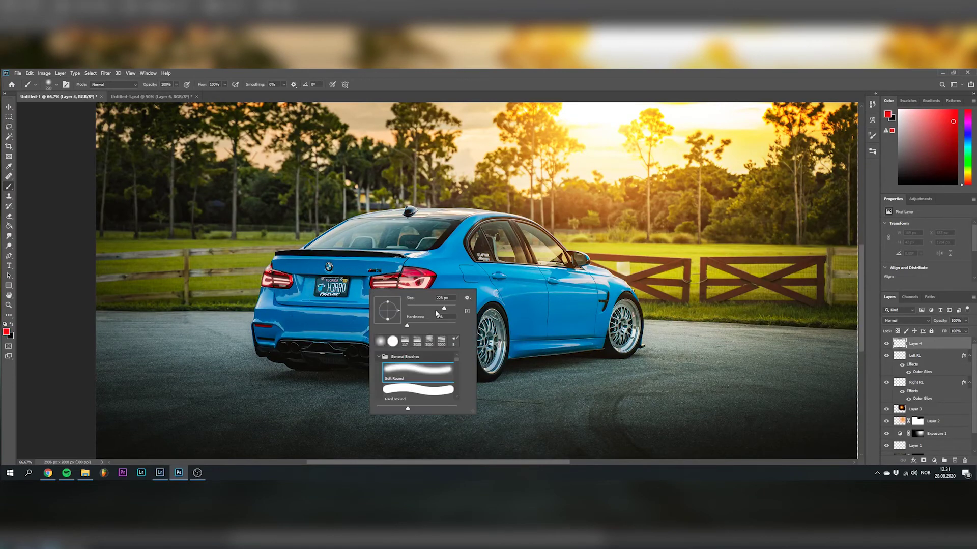
left_click(871, 331)
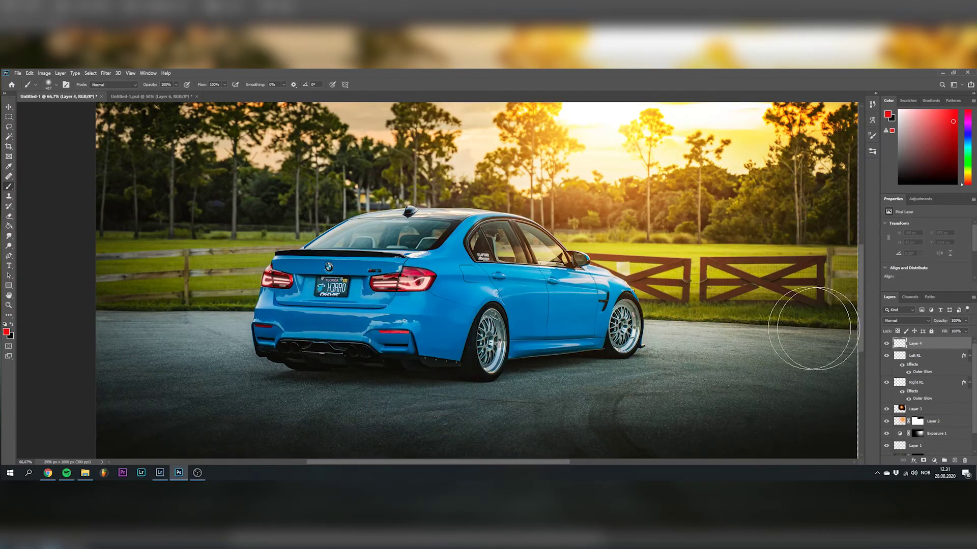
left_click(891, 321)
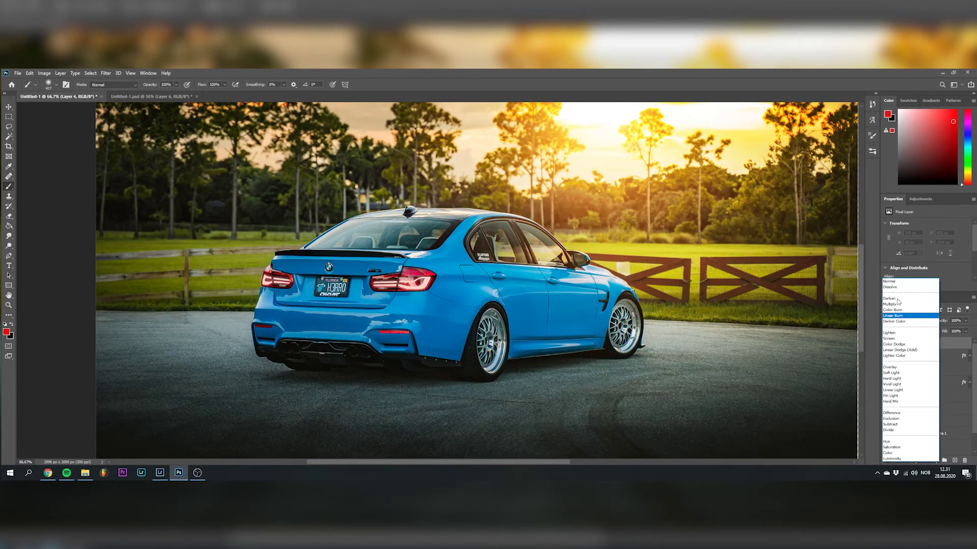
left_click(906, 339)
Dab a soft red glow over the right tail light, undoing the first dab and placing it slightly nearer the light's centre
left_click(392, 286)
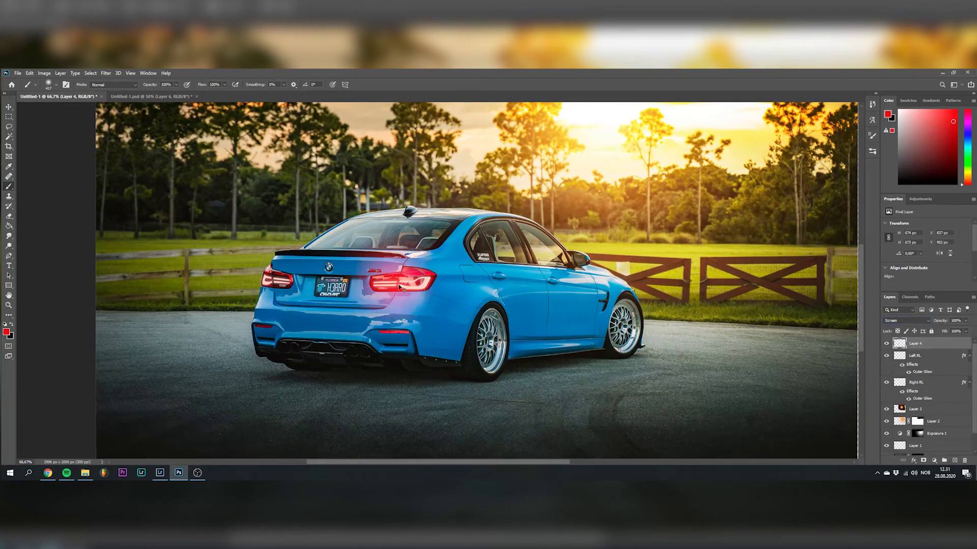
key("ctrl+z")
left_click(401, 285)
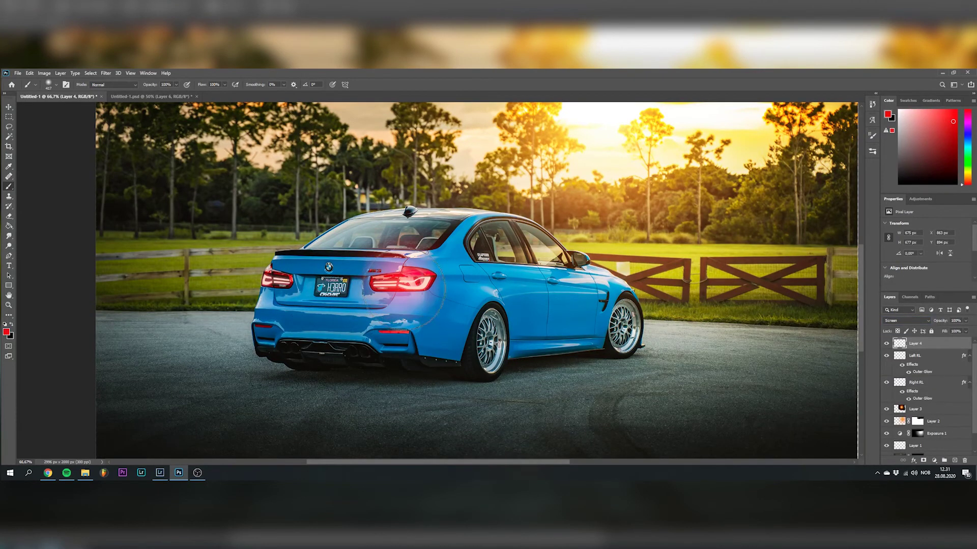
Dab a soft red glow over the left tail light and undo the extra dab over the right one
left_click(275, 279)
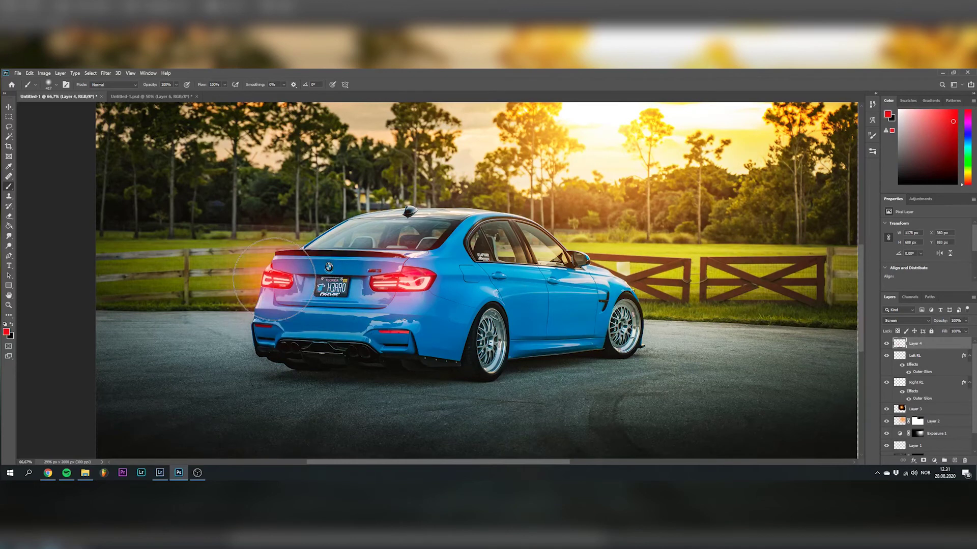
left_click(393, 284)
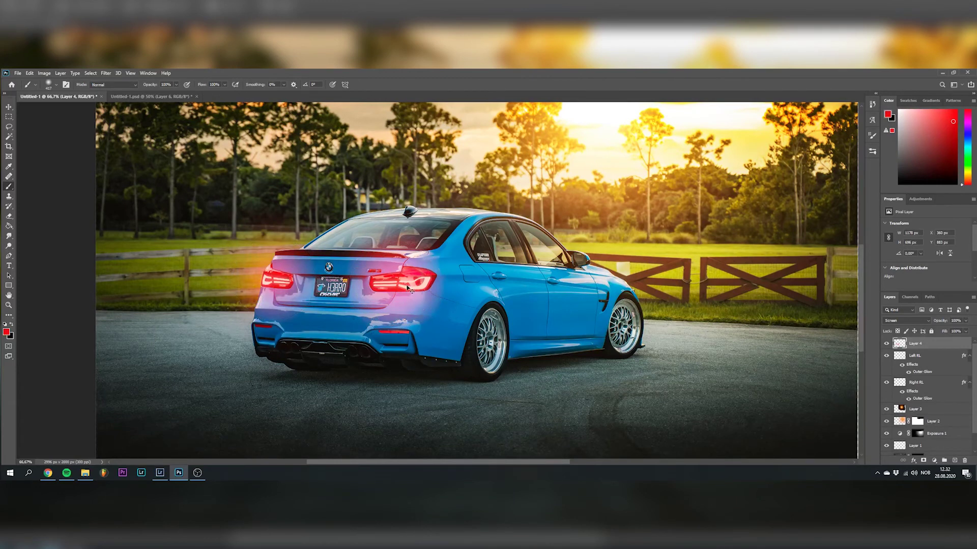
key("ctrl+z")
key("ctrl+shift+z")
key("ctrl+z")
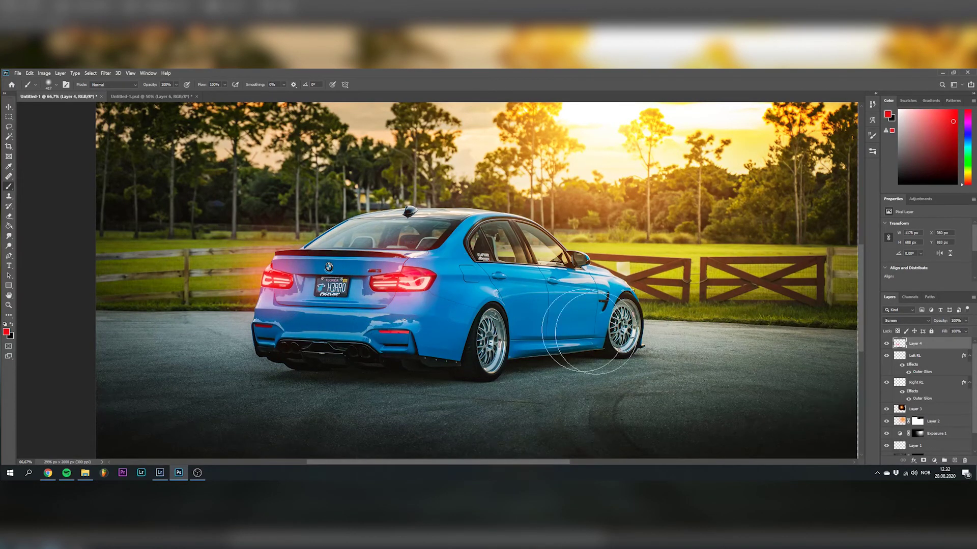
Keep Layer 4 in Screen blend mode and lower its opacity to about 75%
left_click(923, 320)
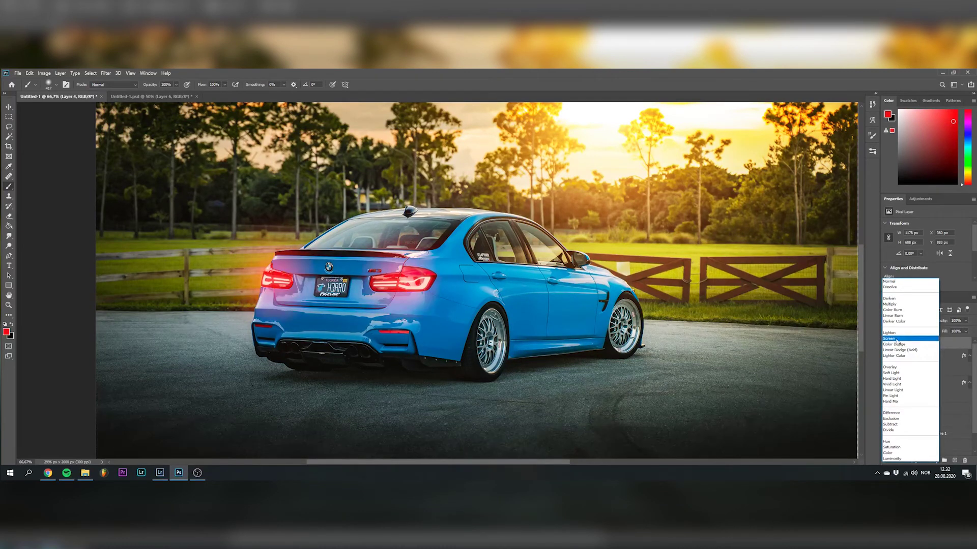
left_click(896, 338)
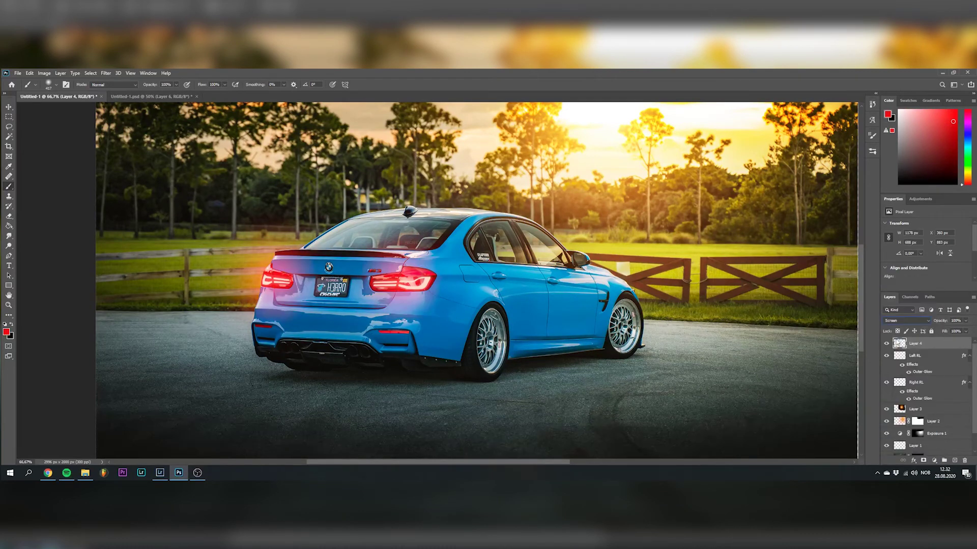
left_click(966, 321)
left_click_drag(967, 330, 955, 331)
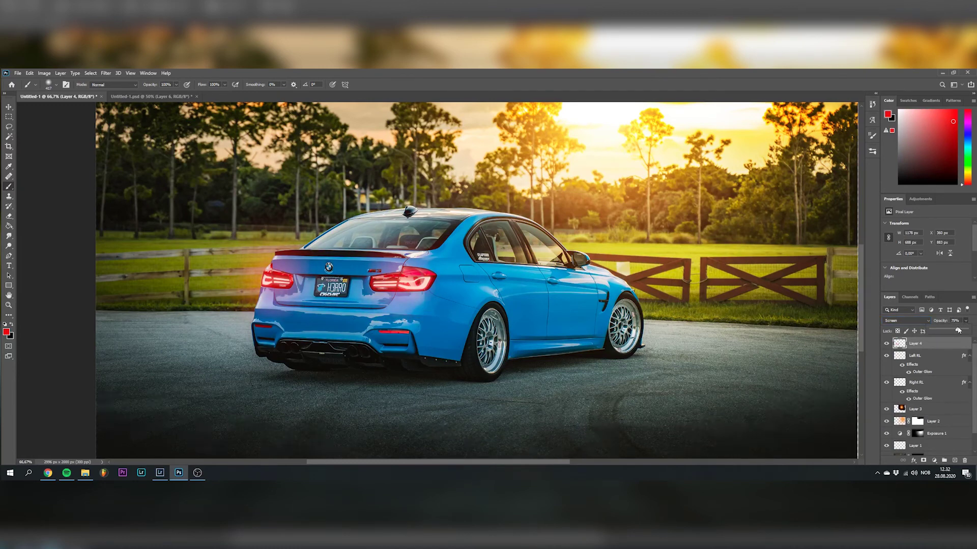
Add a new top layer in Screen mode, lower its opacity to about 25%, and adjust the soft round brush's size
left_click(925, 347)
key("ctrl+shift+n")
key("Return")
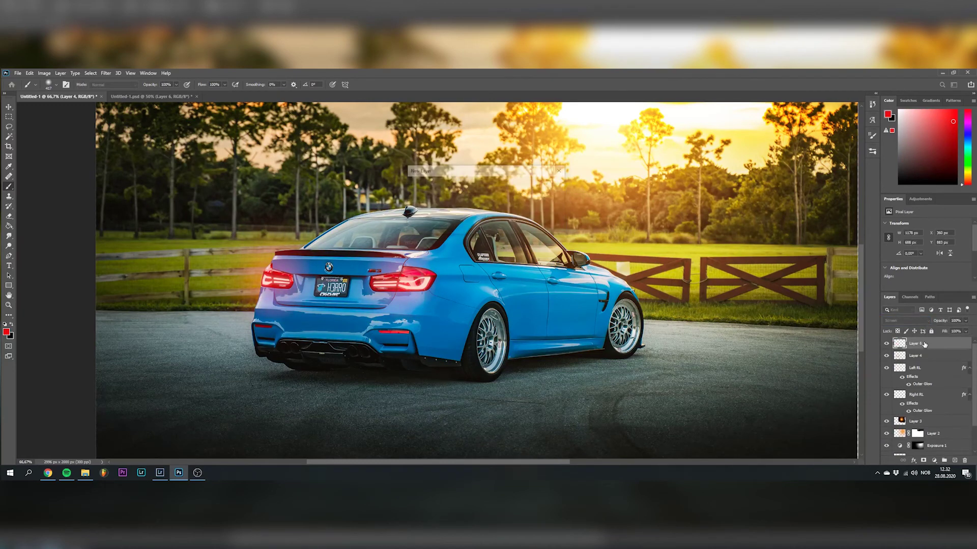
left_click(918, 320)
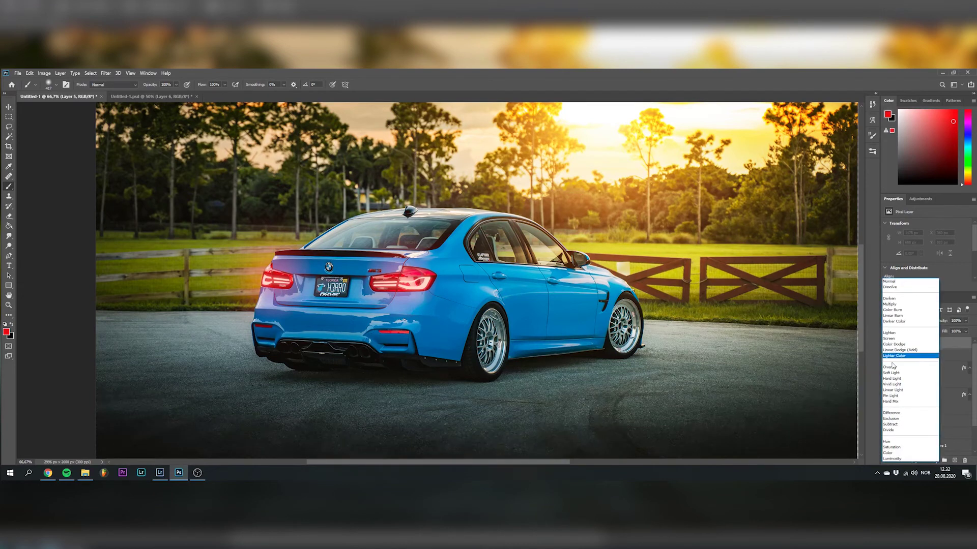
left_click(896, 341)
left_click(966, 322)
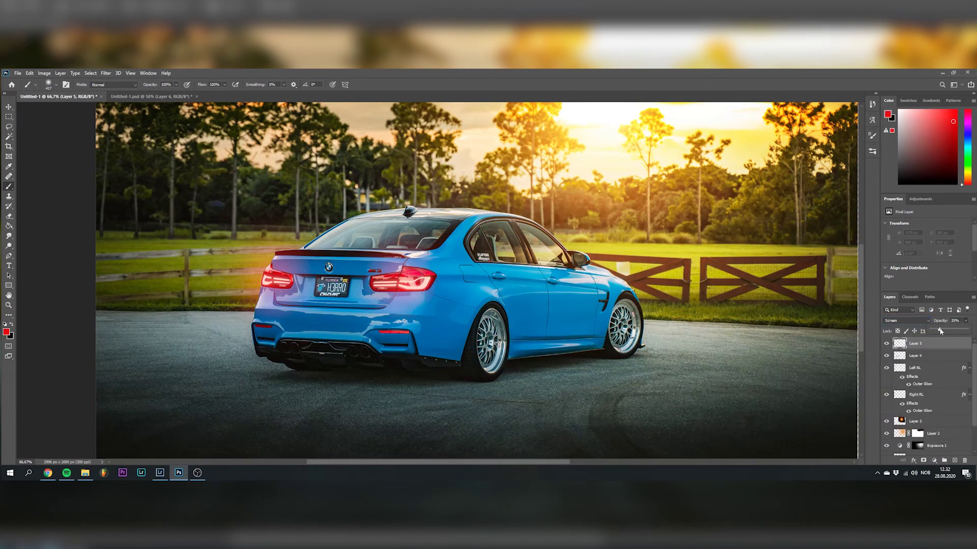
right_click(697, 325)
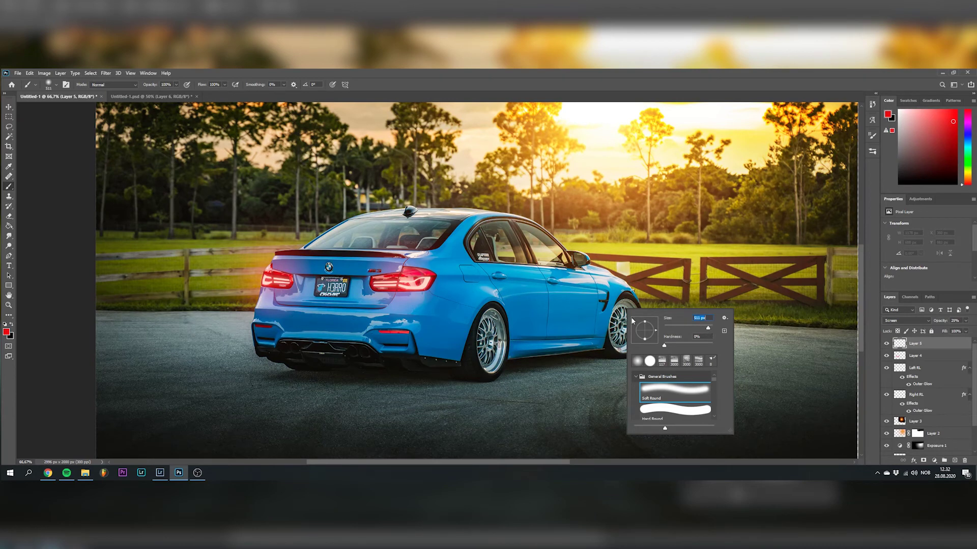
key("Return")
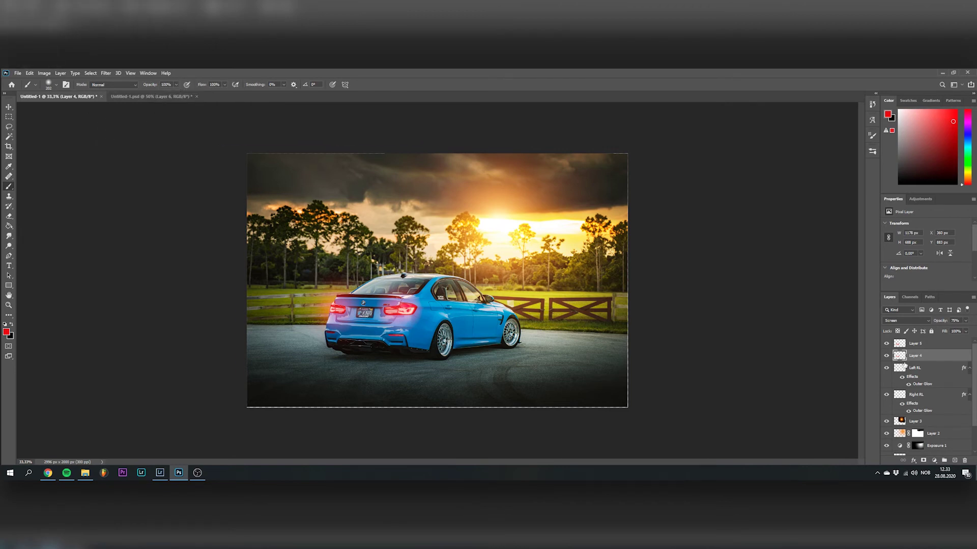
Add another new layer above Layer 5
left_click(919, 347)
key("ctrl+shift+n")
key("Return")
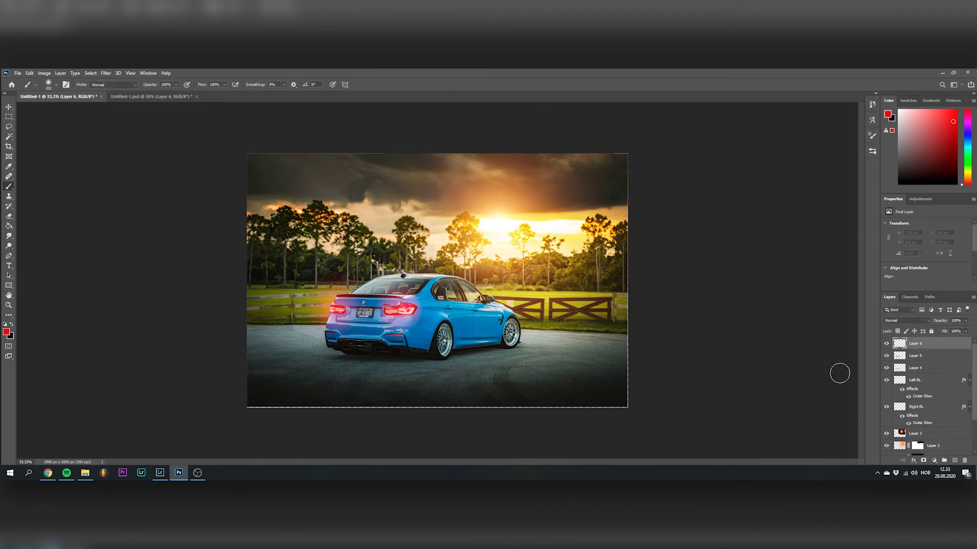
mouse_move(395, 372)
left_mouse_down()
mouse_move(380, 384)
mouse_move(323, 371)
mouse_move(325, 393)
left_mouse_up()
key("ctrl+z")
key("ctrl+z")
left_click_drag(321, 361, 310, 381)
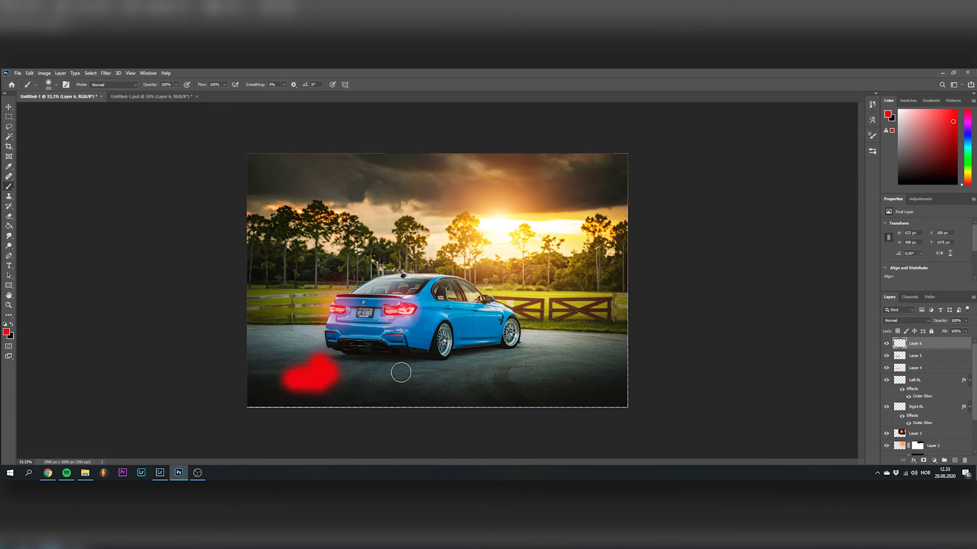
left_click_drag(401, 373, 402, 407)
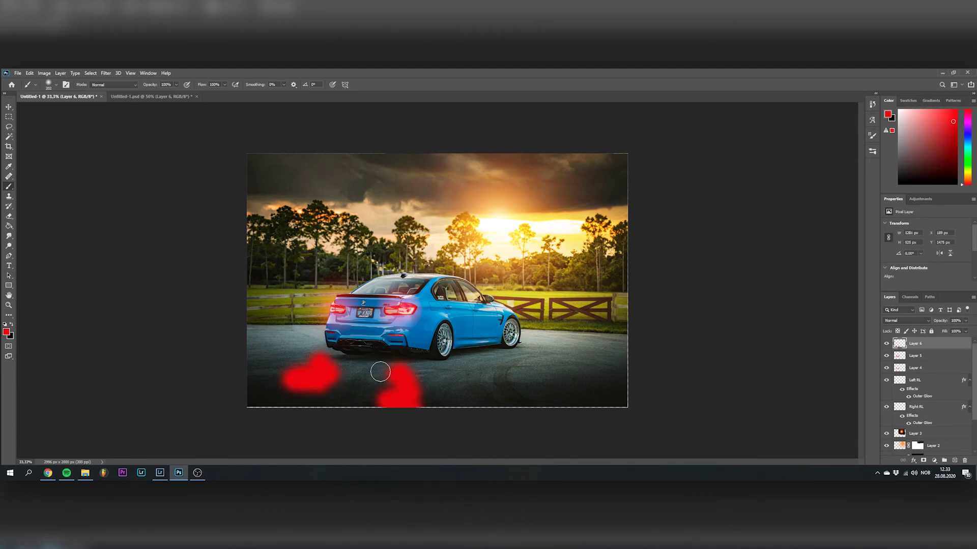
key("ctrl+z")
key("ctrl+z")
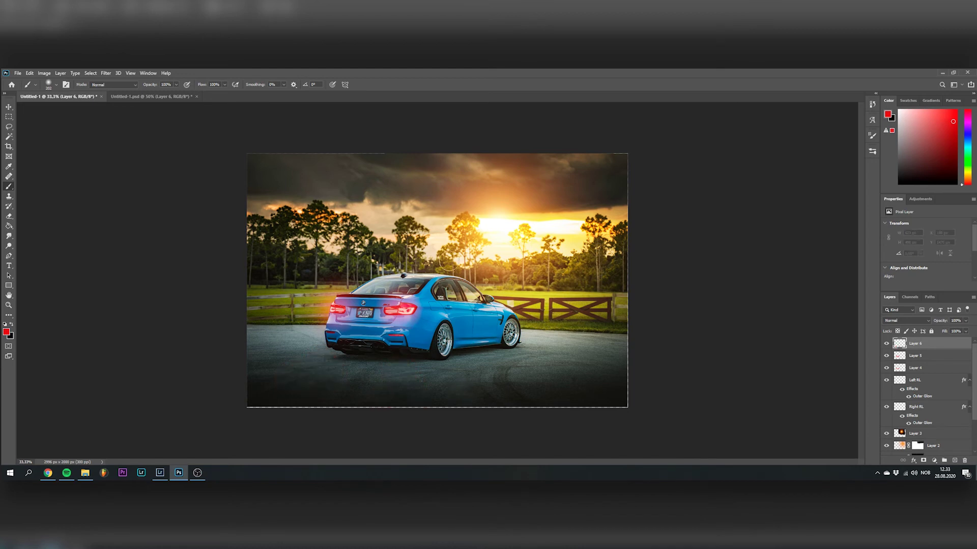
Crop the image slightly tighter to trim its outer edges
left_click(8, 146)
left_click(624, 287)
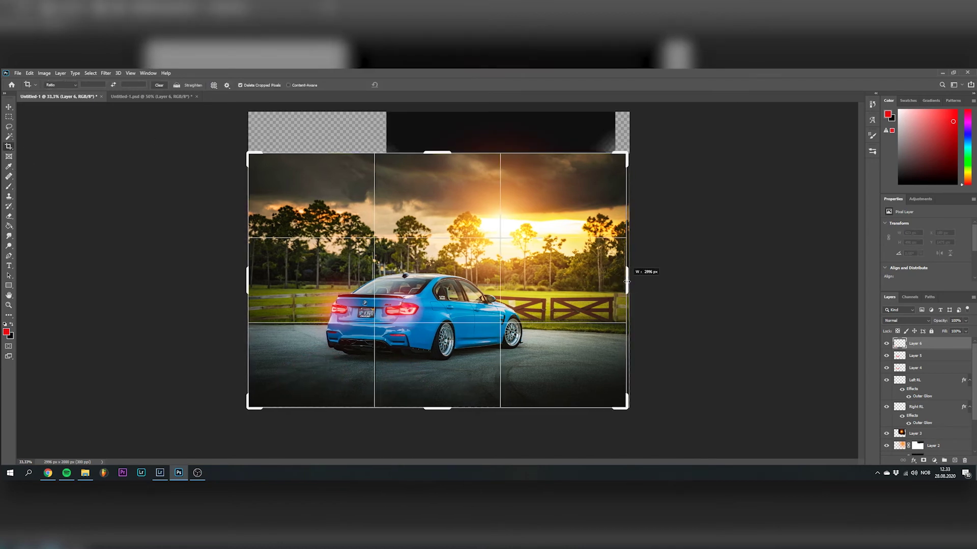
left_click(630, 282)
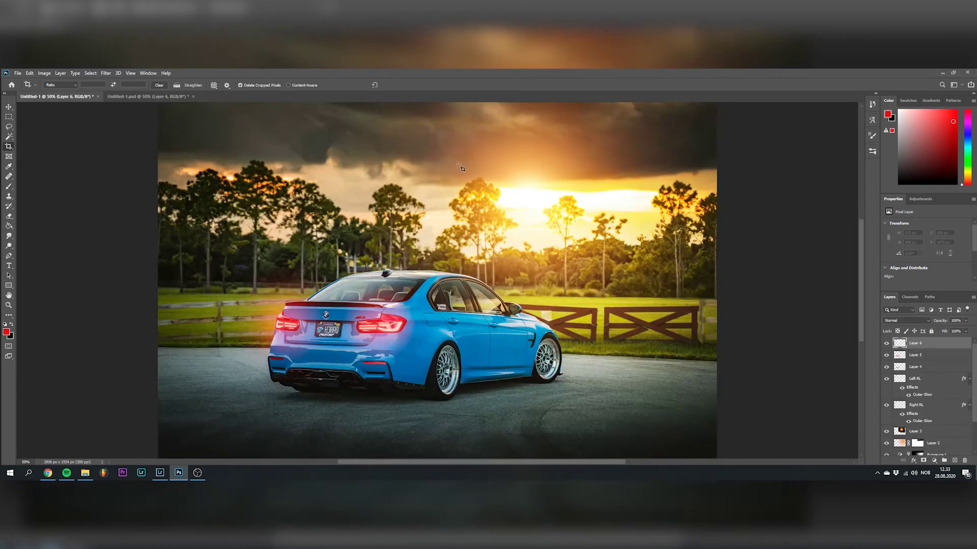
Paint a broad soft red patch over the asphalt behind the car with a large soft brush
scroll(397, 307, "down", 1)
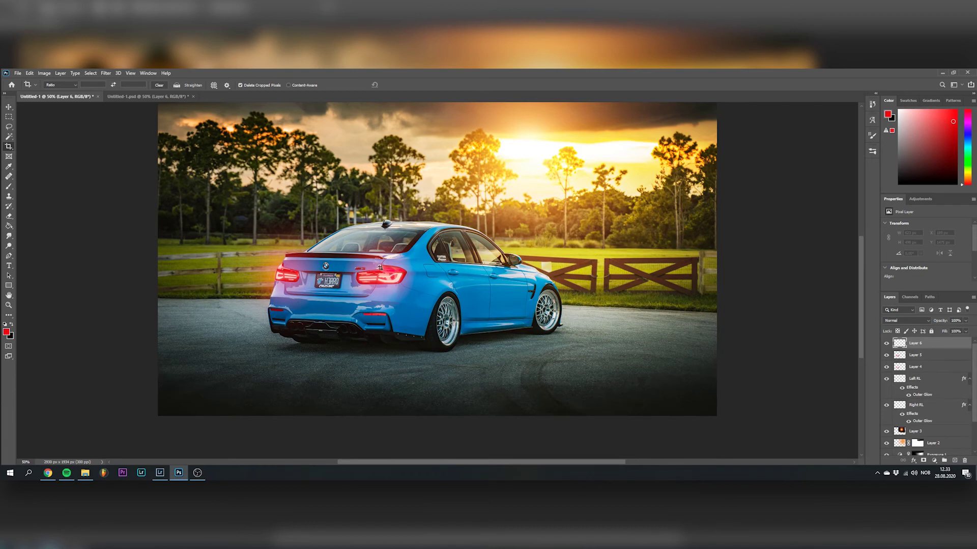
left_click(9, 187)
right_click(369, 339)
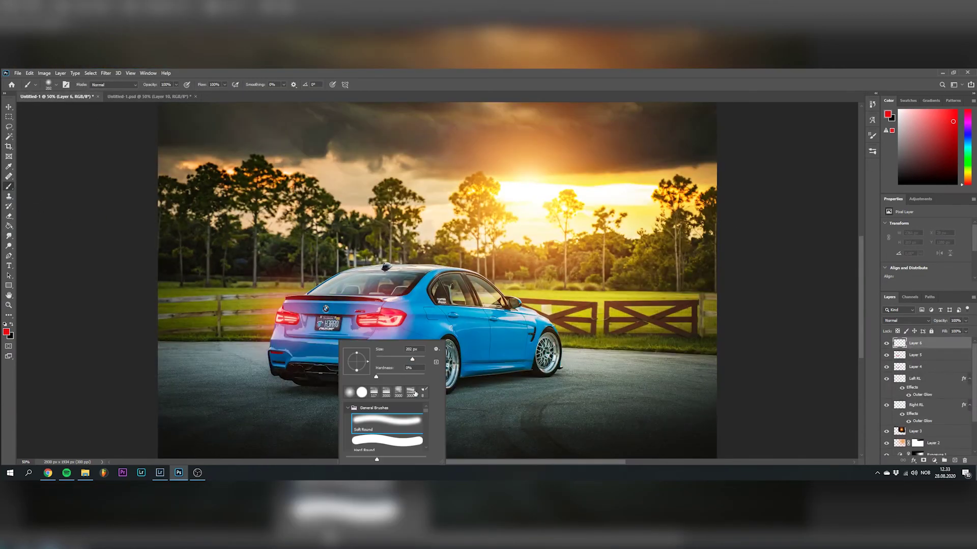
mouse_move(213, 427)
left_mouse_down()
mouse_move(268, 420)
mouse_move(411, 440)
left_mouse_up()
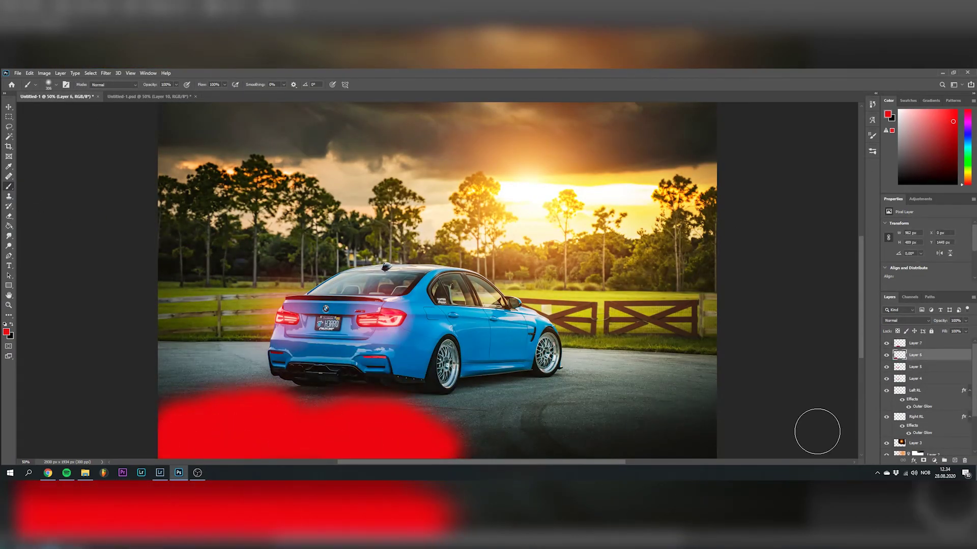
Set Layer 6 to Overlay at about 25% opacity and soften the red patch's edges with a large soft eraser
left_click(905, 320)
left_click(909, 357)
left_click(909, 358)
key("e")
right_click(452, 340)
scroll(438, 326, "down", 2)
left_click(966, 320)
left_click_drag(964, 329, 937, 329)
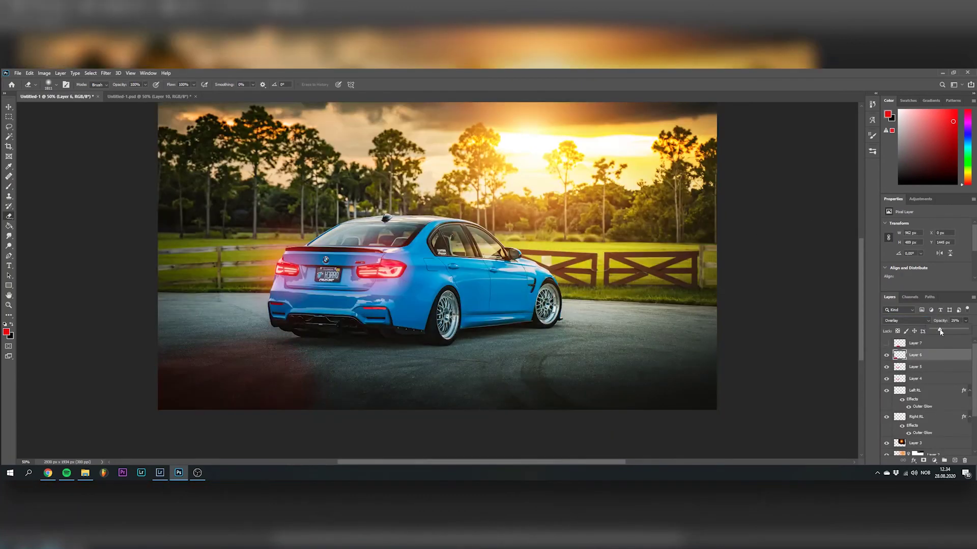
right_click(451, 336)
left_click_drag(524, 354, 494, 354)
Show Layer 7, lower its opacity to about 30%, and erase parts of its red reflection on the asphalt
left_click(886, 343)
left_click(916, 343)
left_click(966, 320)
left_click_drag(965, 328, 938, 331)
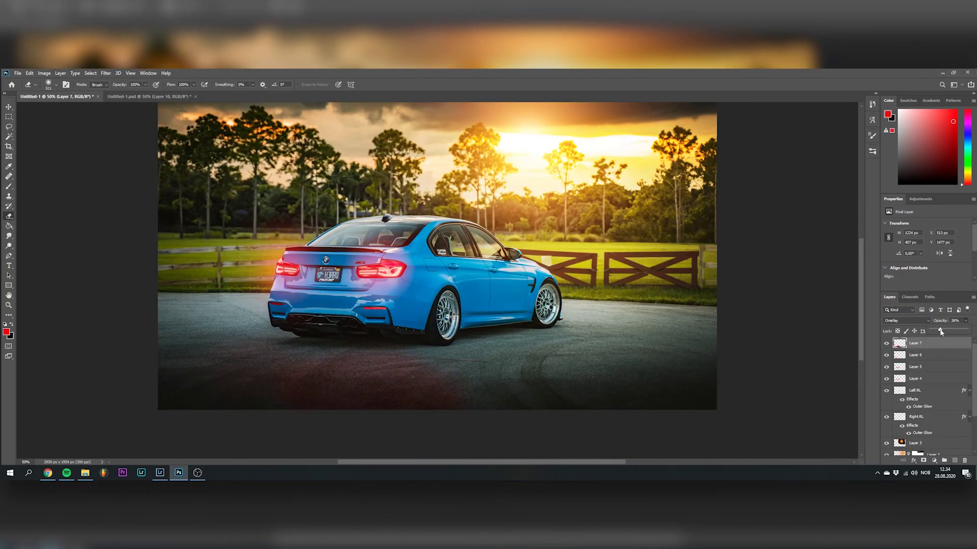
right_click(565, 342)
mouse_move(629, 359)
left_mouse_down()
mouse_move(650, 361)
mouse_move(628, 360)
left_mouse_up()
right_click(574, 397)
left_click_drag(437, 432, 334, 444)
Erase more of Layer 6's red tint along the lower asphalt and reselect Layer 7
left_click(915, 355)
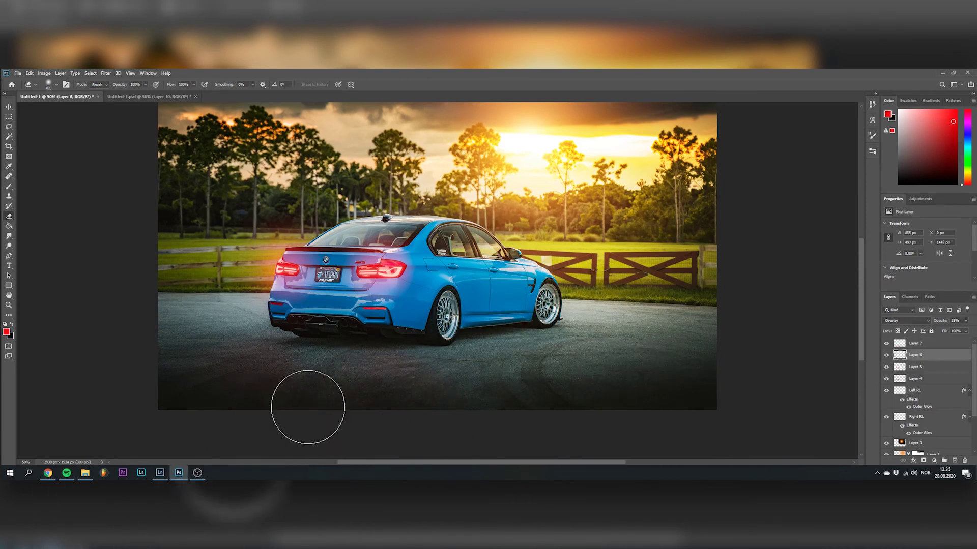
left_click_drag(307, 407, 276, 388)
left_click(916, 343)
key("alt+bracketleft")
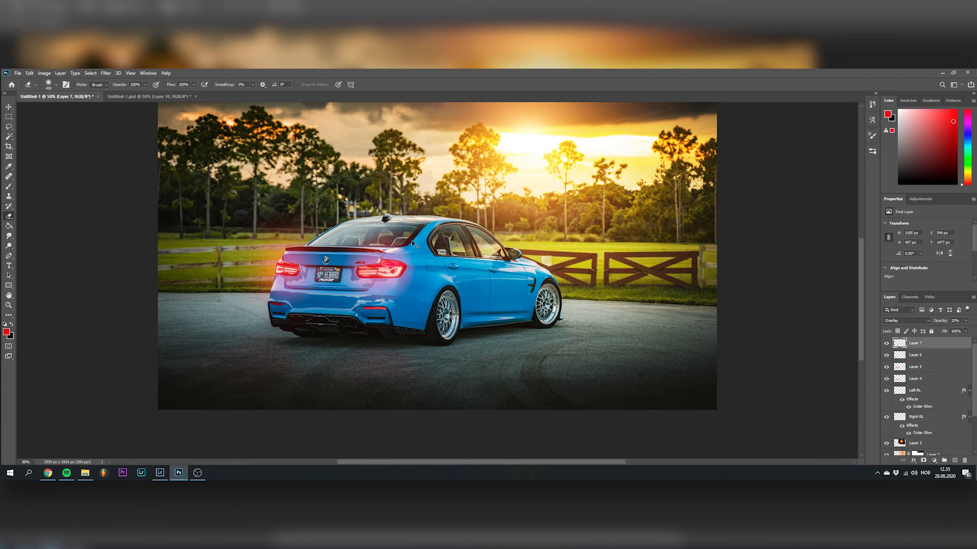
Save the composite as the Photoshop file Untitled-1222.psd
key("ctrl+s")
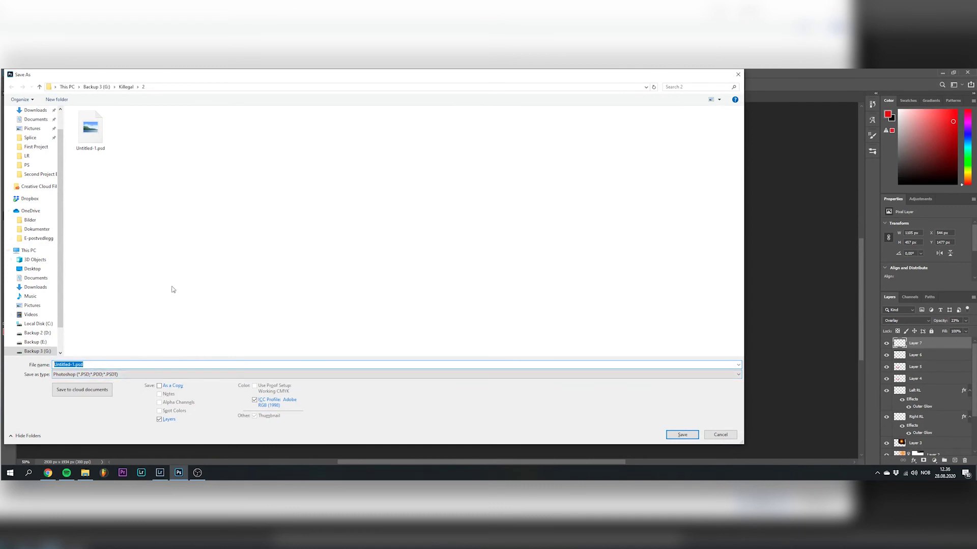
left_click(86, 365)
left_click(73, 365)
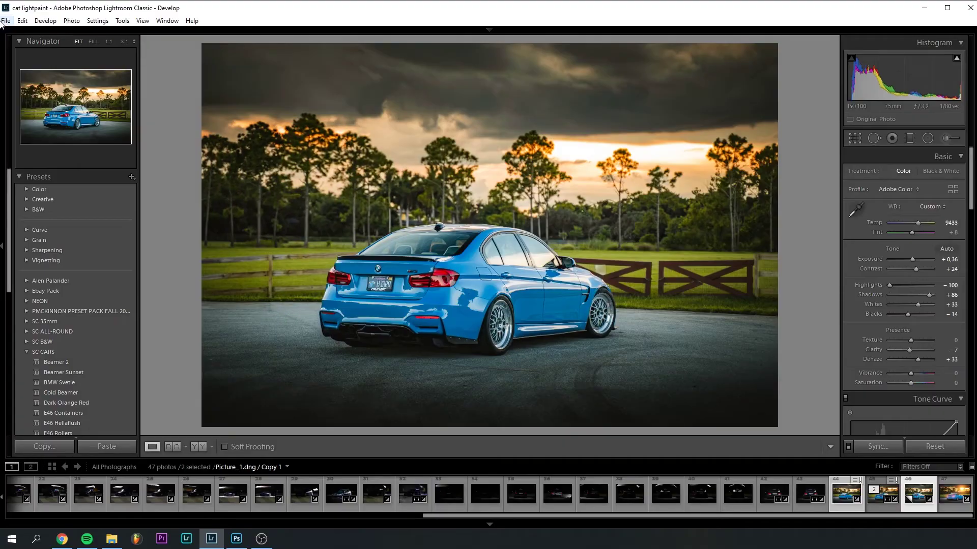
Import Untitled-1222.psd into Lightroom Classic and switch the filmstrip source to All Photographs
left_click(4, 21)
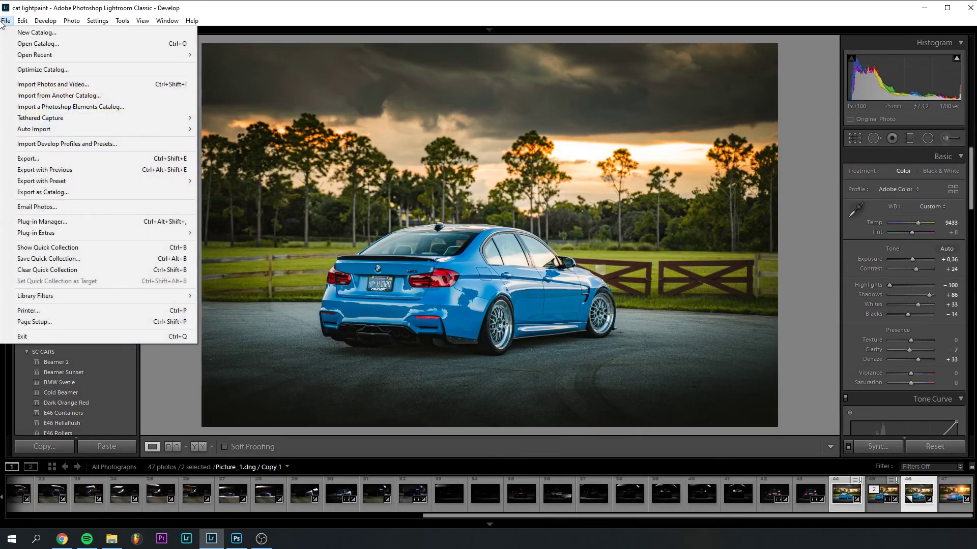
left_click(53, 84)
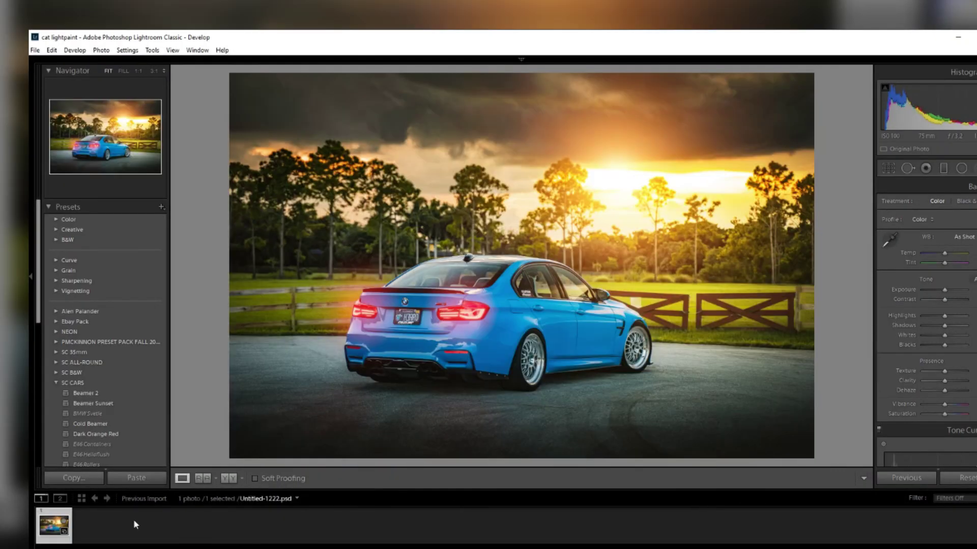
left_click(297, 498)
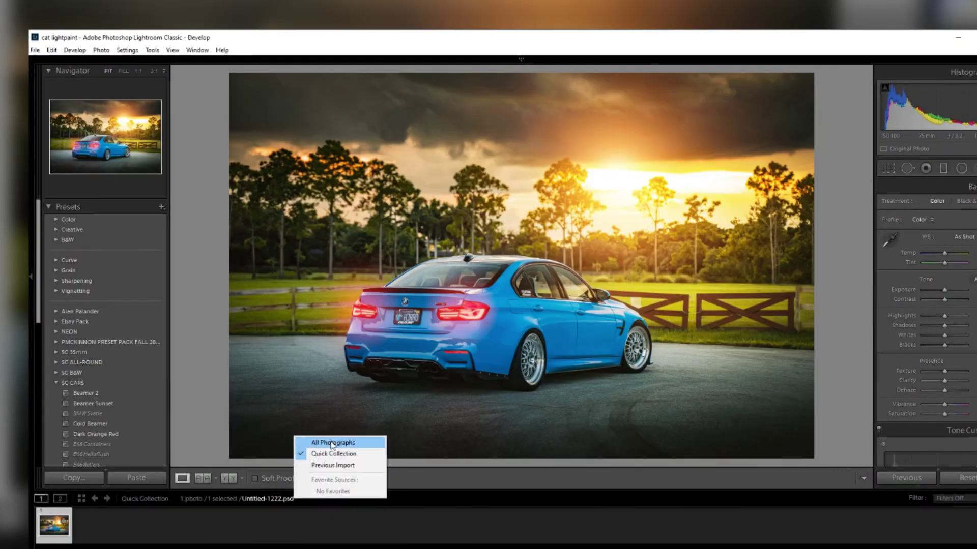
left_click(327, 440)
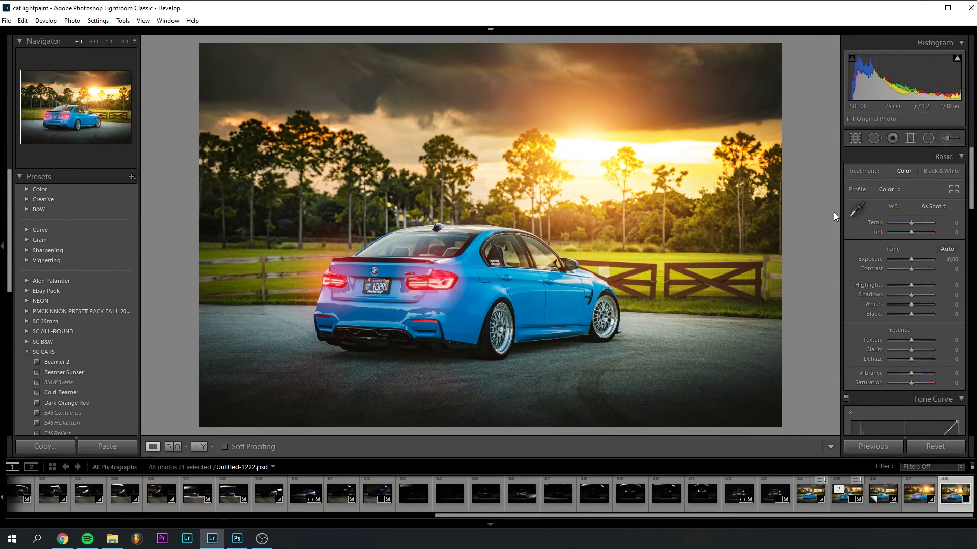
Straighten the photo by about -0.85 degrees and crop it tighter around the car
left_click(855, 139)
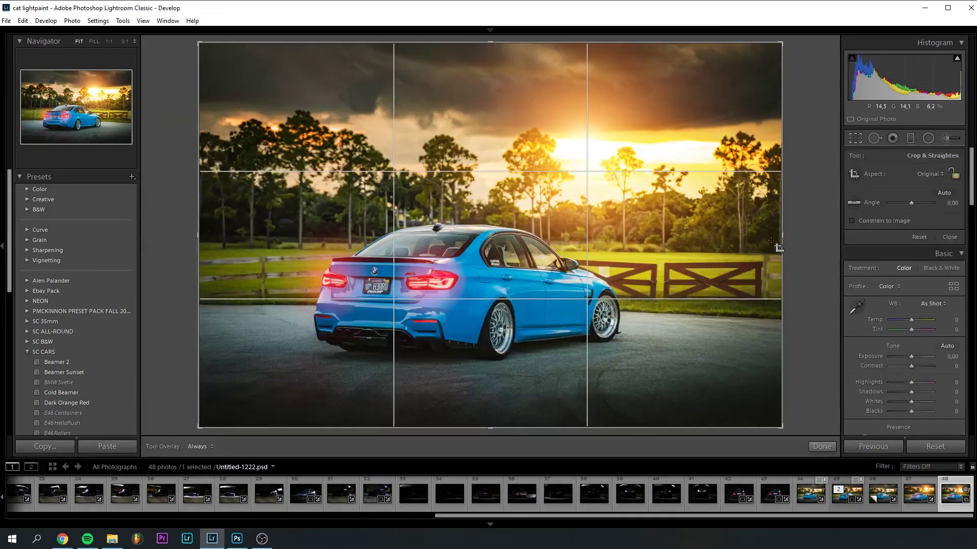
left_click_drag(796, 239, 797, 235)
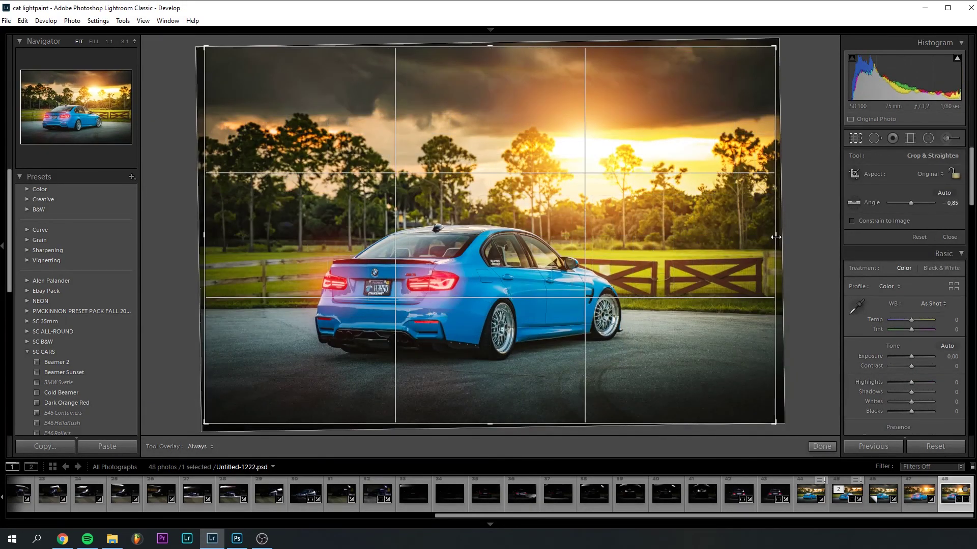
key("Return")
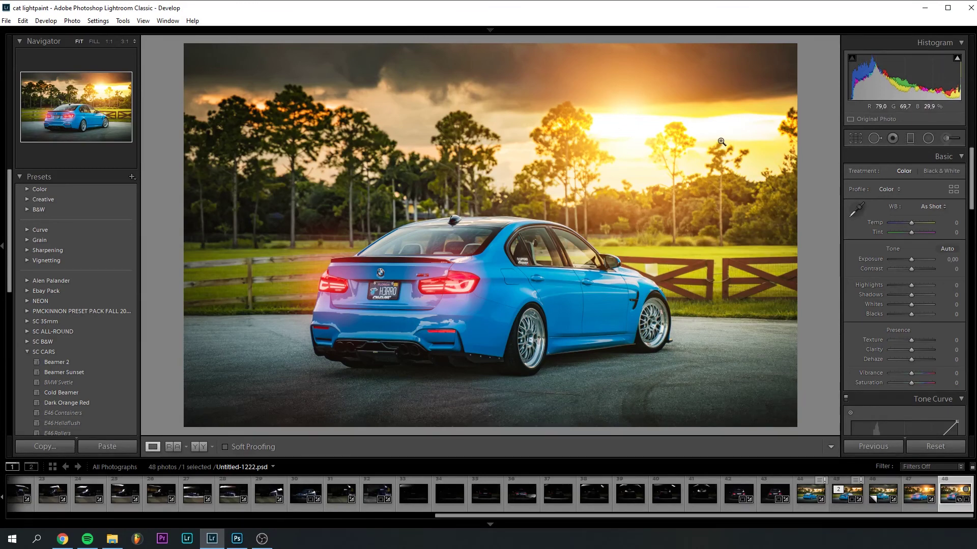
Paint an Auto Mask Adjustment Brush over the asphalt in front of and around the car, raising its Exposure to expose the coverage
left_click(928, 138)
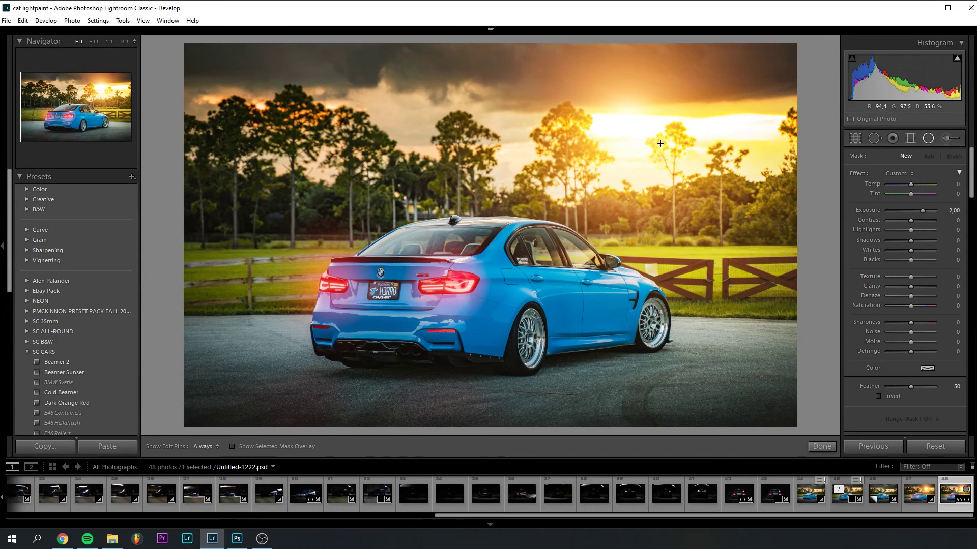
key("shift+m")
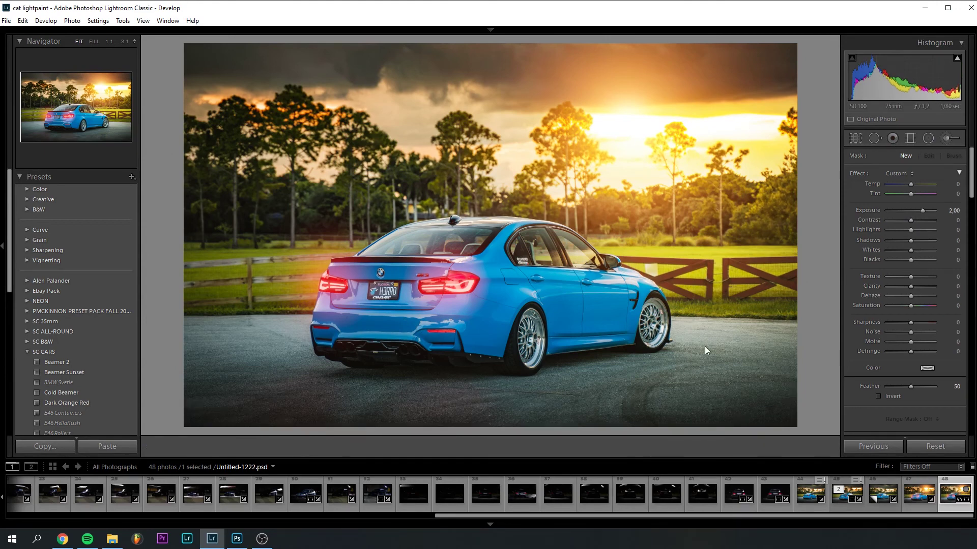
key("k")
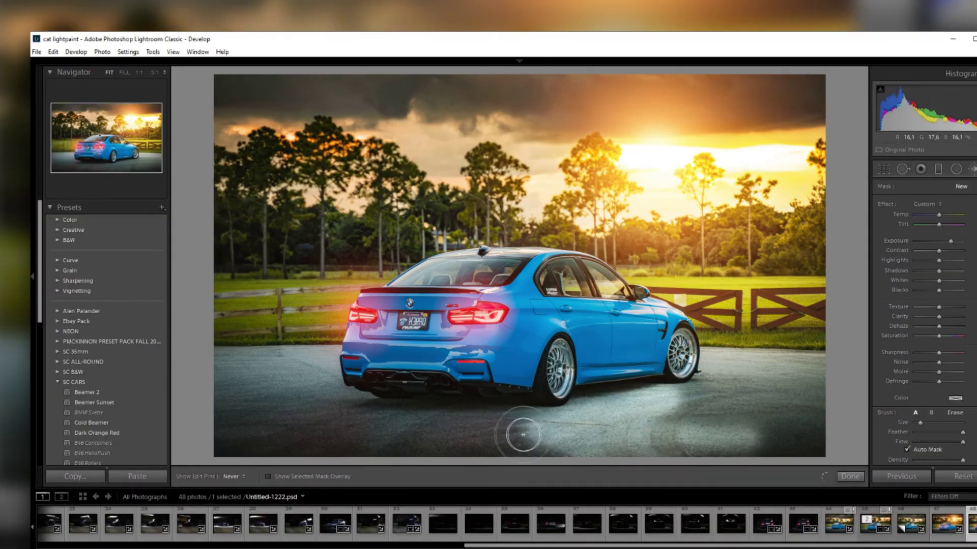
mouse_move(523, 435)
left_mouse_down()
mouse_move(305, 375)
mouse_move(387, 414)
left_mouse_up()
mouse_move(763, 437)
left_mouse_down()
mouse_move(712, 371)
mouse_move(676, 397)
left_mouse_up()
left_click_drag(950, 241, 961, 242)
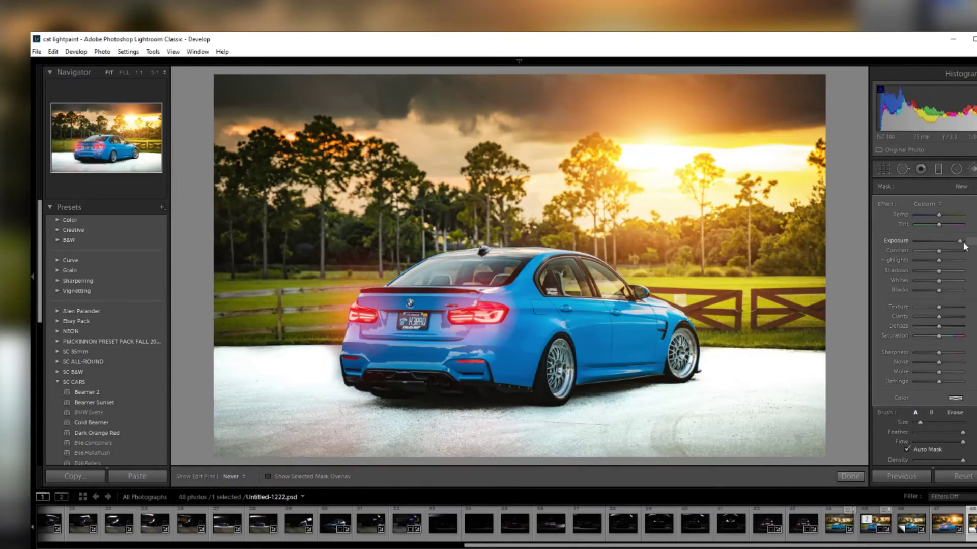
Extend the brush mask with a slightly larger brush along the far edge of the asphalt behind the car
scroll(716, 368, "down", 2)
mouse_move(704, 350)
left_mouse_down()
mouse_move(603, 410)
mouse_move(349, 413)
mouse_move(325, 357)
mouse_move(226, 354)
left_mouse_up()
scroll(349, 413, "up", 3)
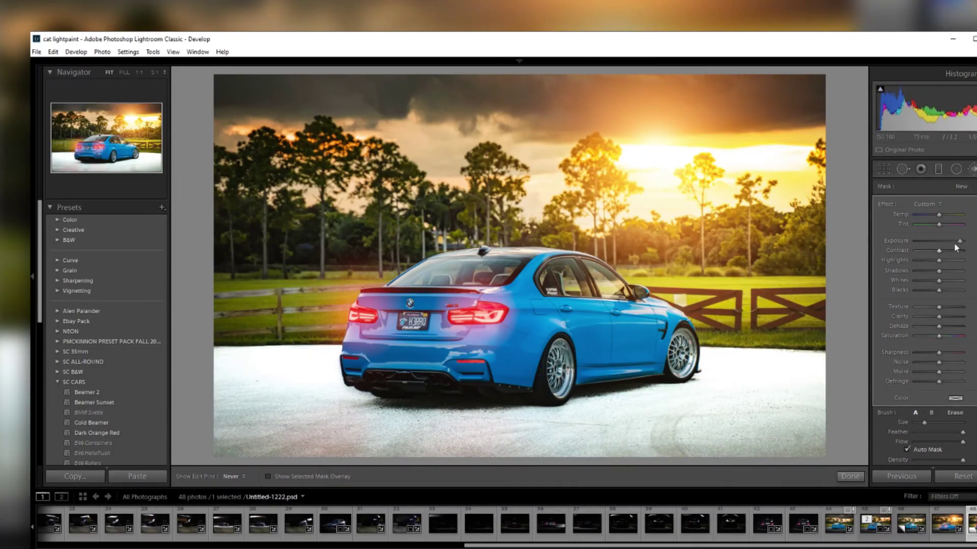
Bring the asphalt mask's Exposure back to about neutral, warm its Temp slightly, shift its Tint towards magenta, and finish the brush adjustment
left_click_drag(959, 242, 942, 242)
key("alt+Tab")
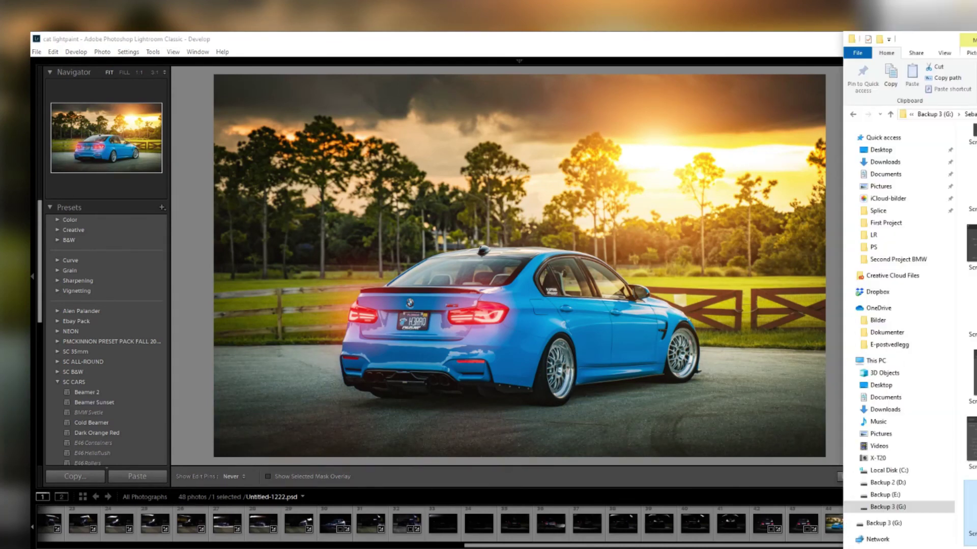
key("alt+Tab")
left_click_drag(938, 215, 945, 216)
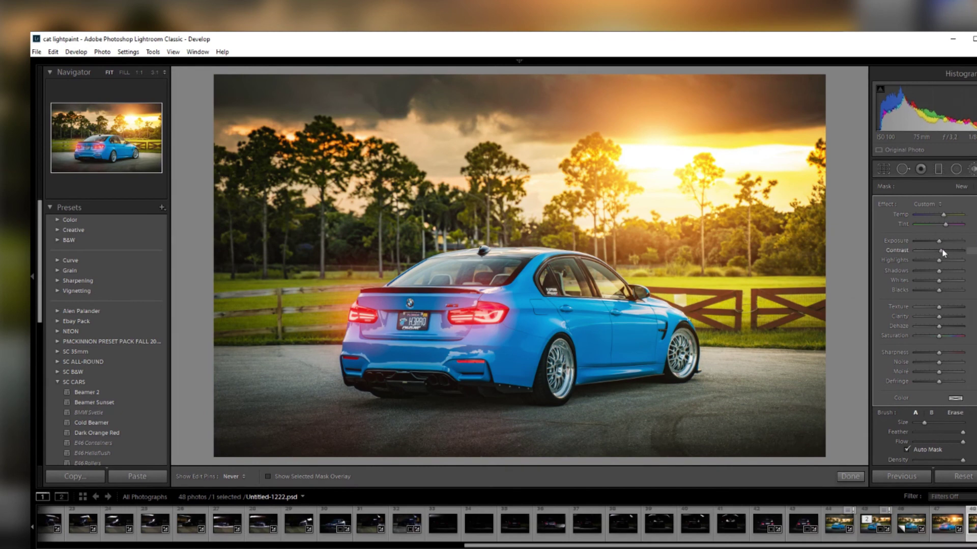
scroll(881, 311, "down", 5)
left_click(976, 243)
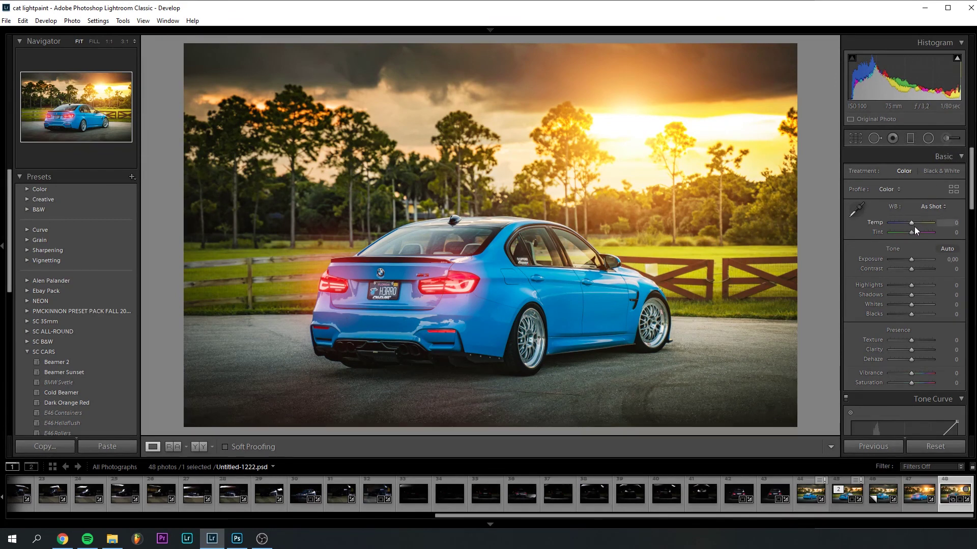
Set the whole photo's Temp to +2, Exposure to -0.12, Contrast to +2 and Dehaze to +7
left_click_drag(912, 223, 912, 223)
left_click_drag(912, 260, 911, 260)
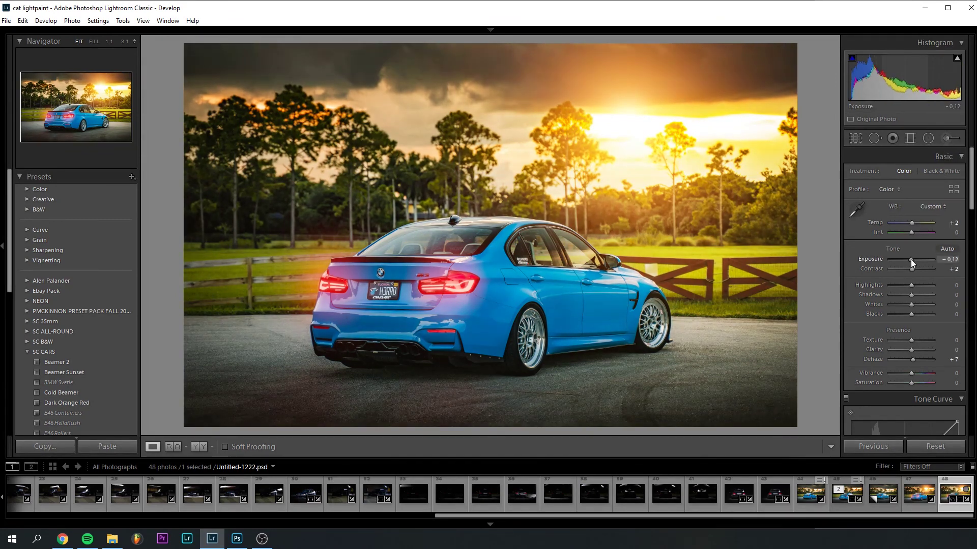